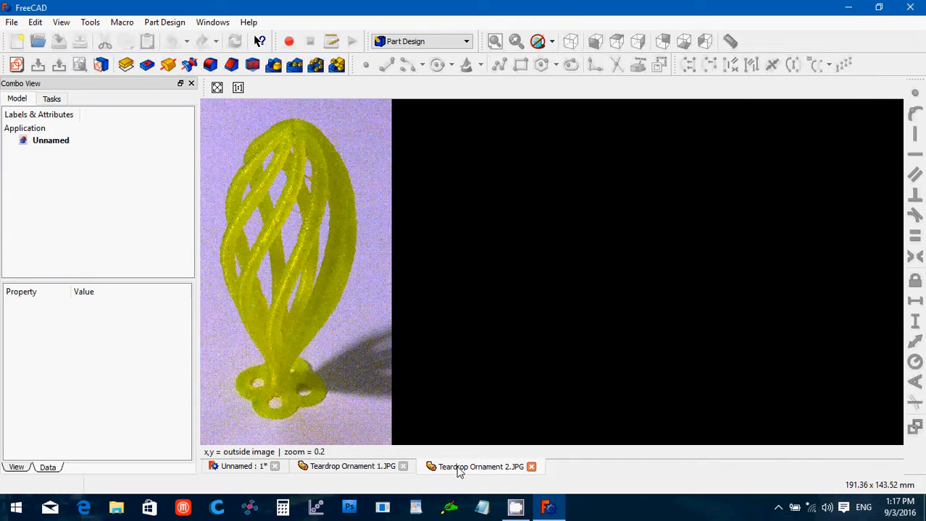
View the Teardrop Ornament 1 reference image, and close both Teardrop Ornament images.
left_click(383, 468)
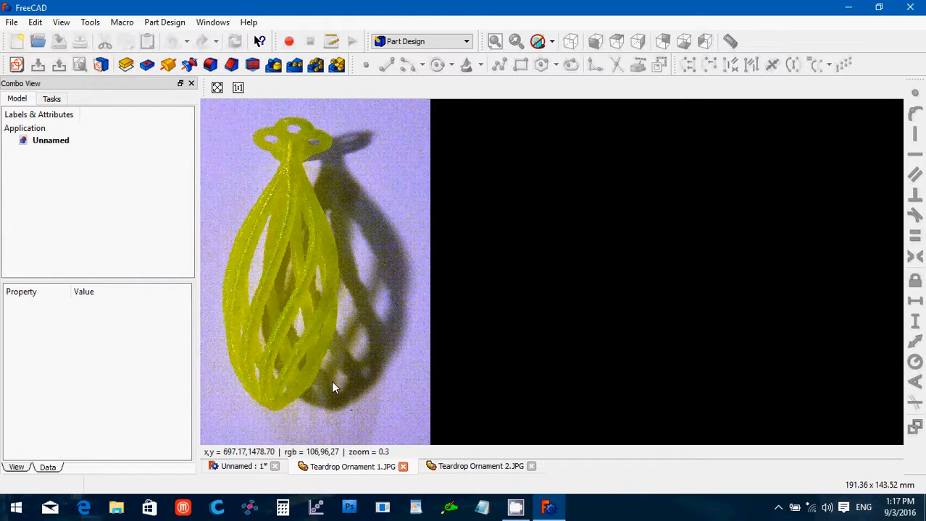
left_click(531, 468)
left_click(403, 467)
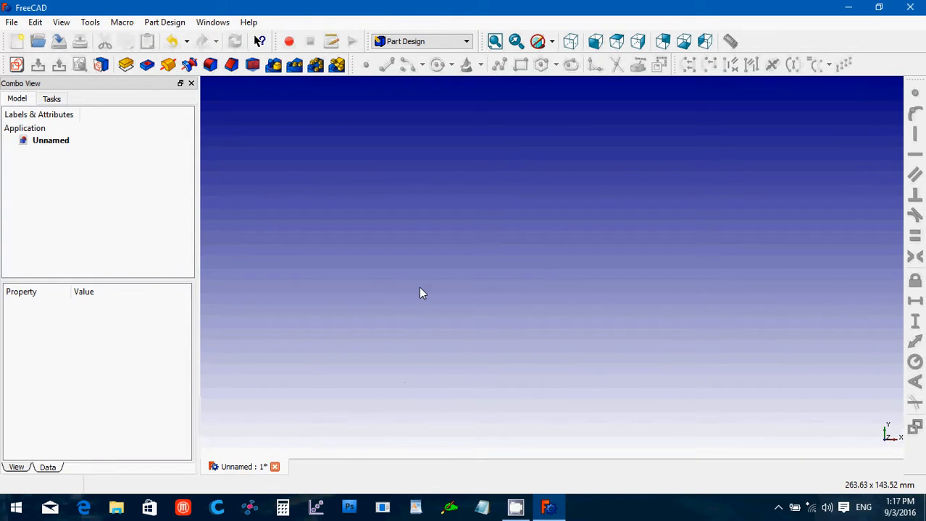
Create a sketch on the XY-Plane with 0 mm offset and draw a circle of about 4.2 mm radius centred on the origin.
left_click(17, 66)
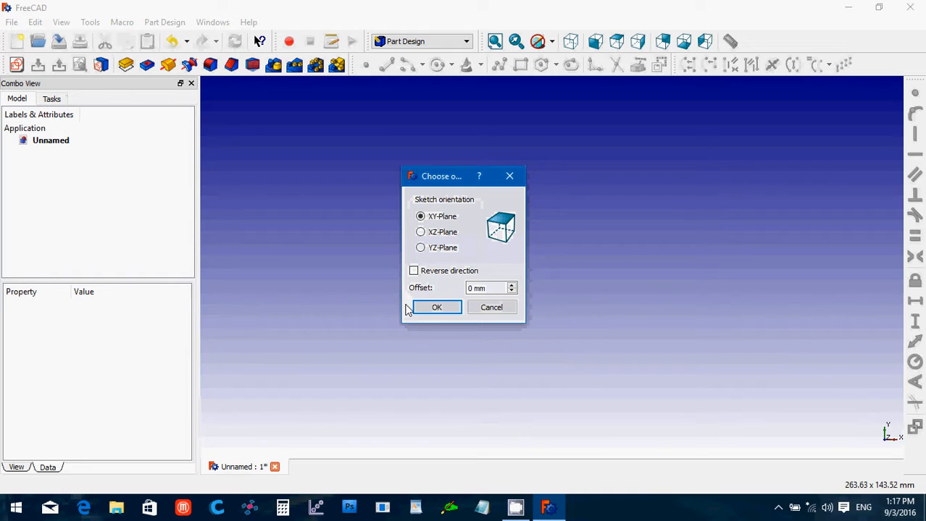
left_click(435, 307)
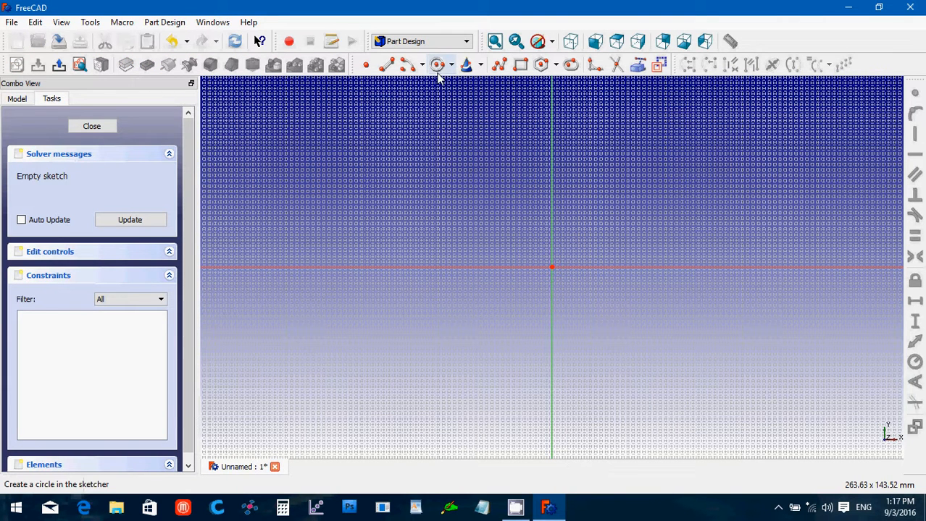
left_click(438, 65)
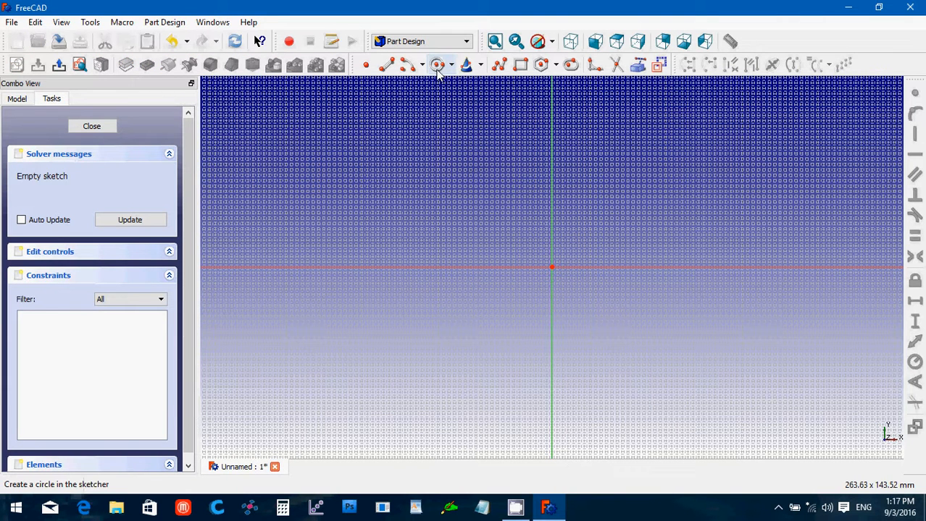
left_click(550, 267)
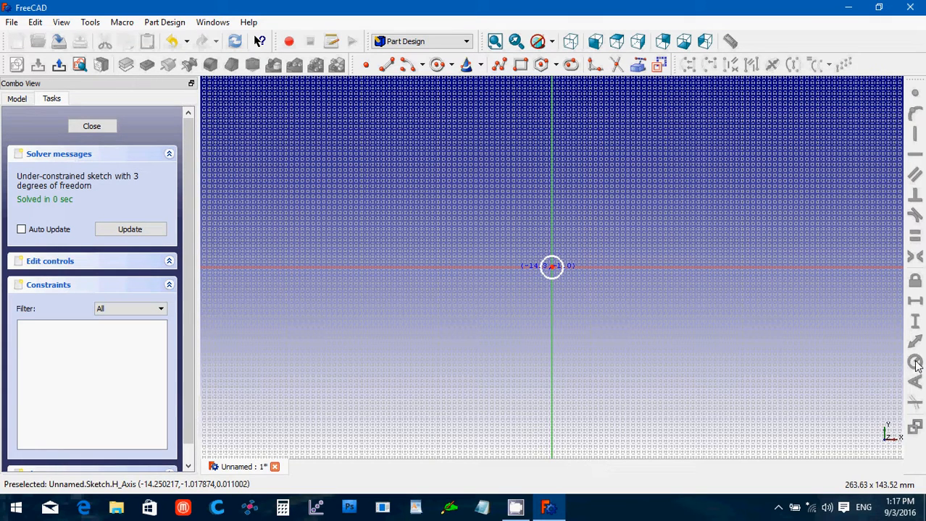
Constrain the circle's radius to 2 mm and finish the sketch.
left_click(544, 279)
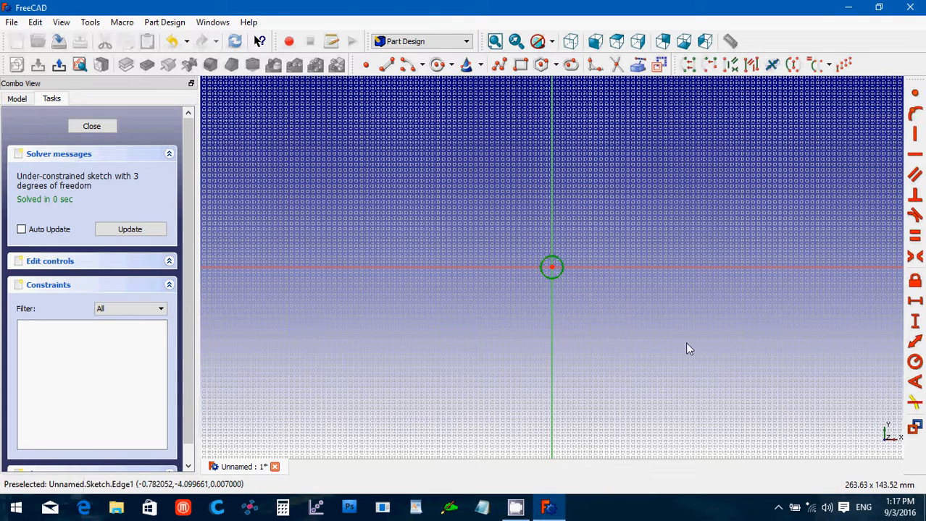
left_click(915, 364)
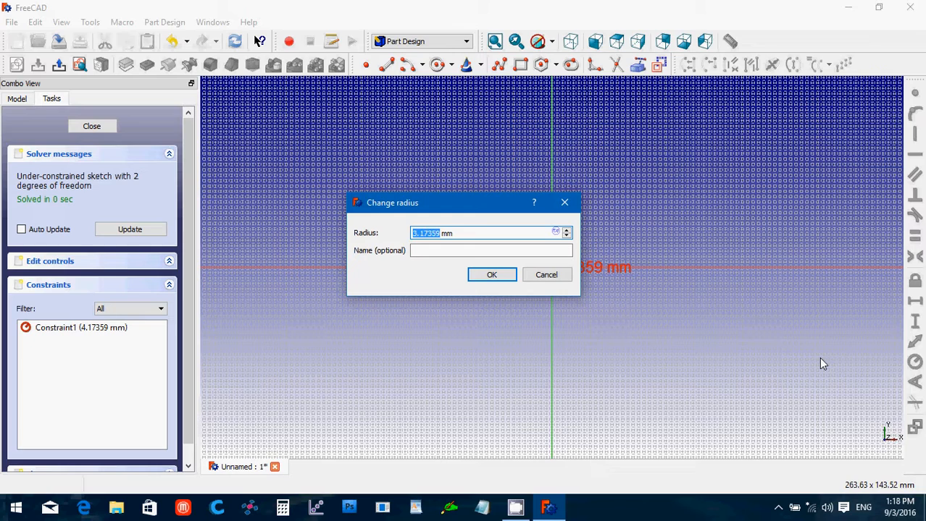
type("2")
key("Return")
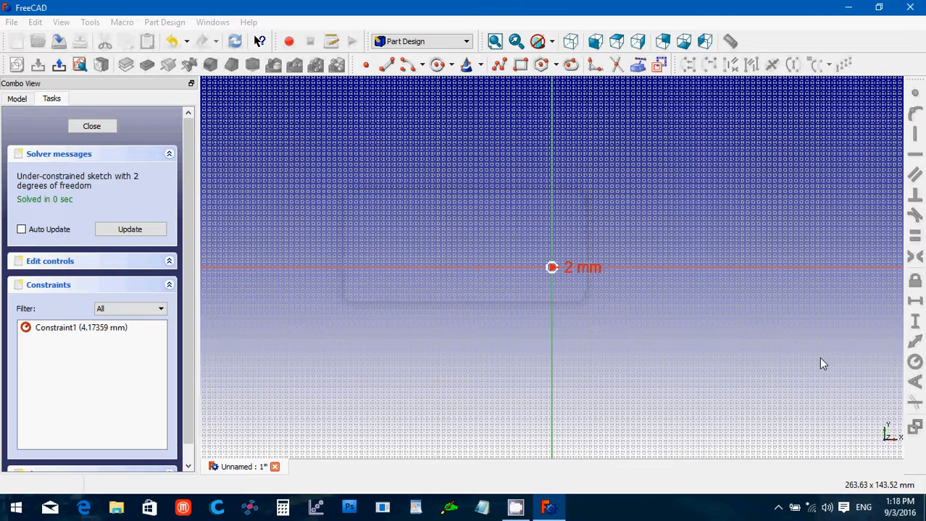
scroll(567, 243, "up", 3)
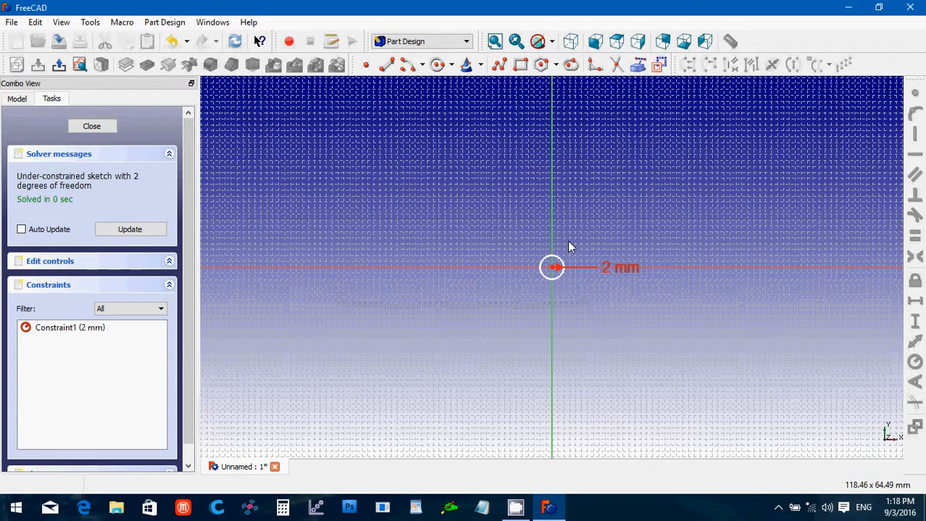
scroll(565, 248, "up", 2)
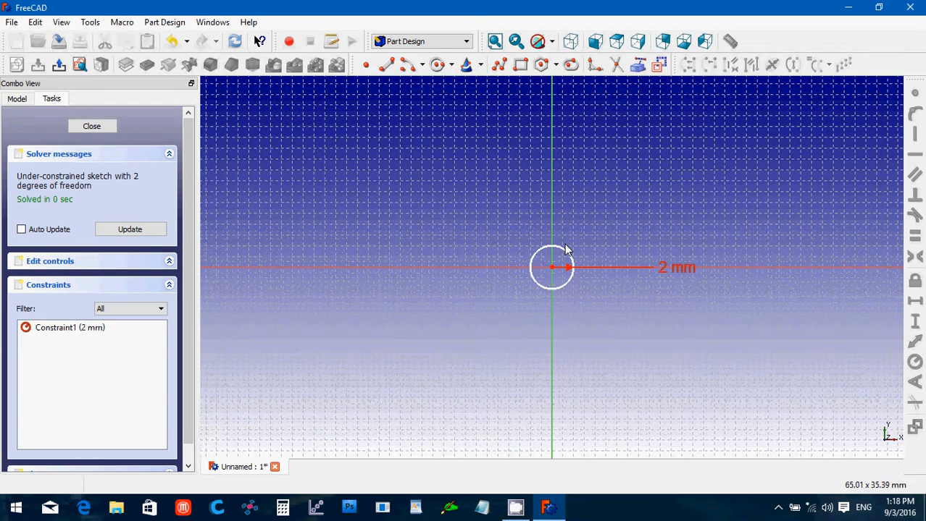
left_click(92, 126)
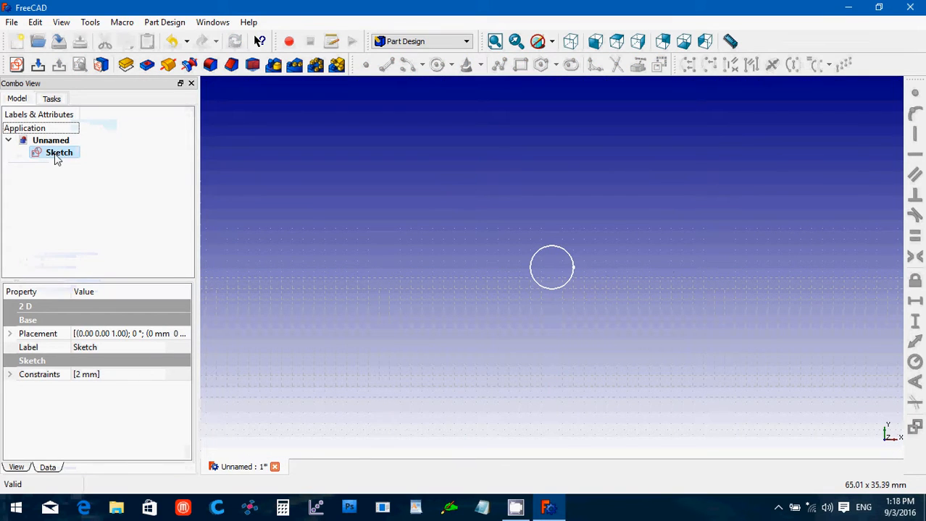
Duplicate the circle sketch by copying it and pasting five copies into the document.
left_click(56, 155)
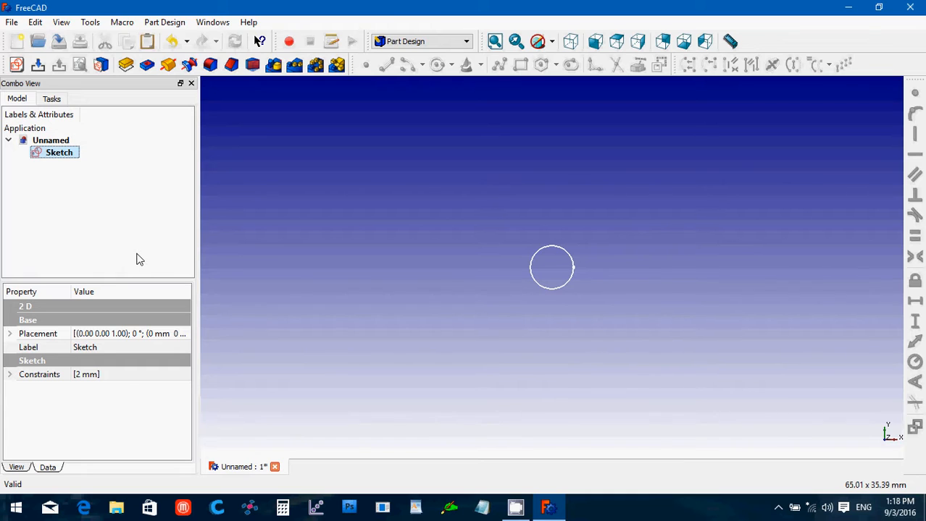
key("ctrl+v")
key("ctrl+v")
key("ctrl+v")
key("ctrl+v")
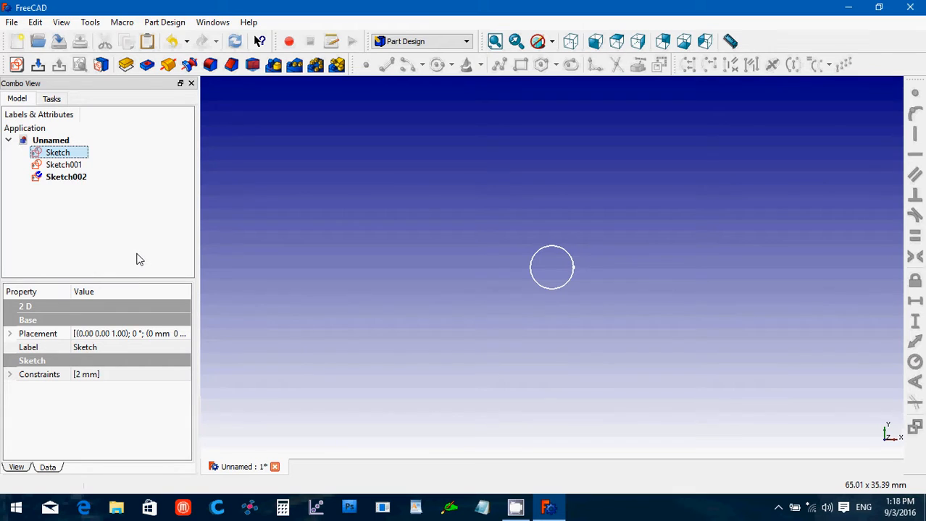
key("ctrl+v")
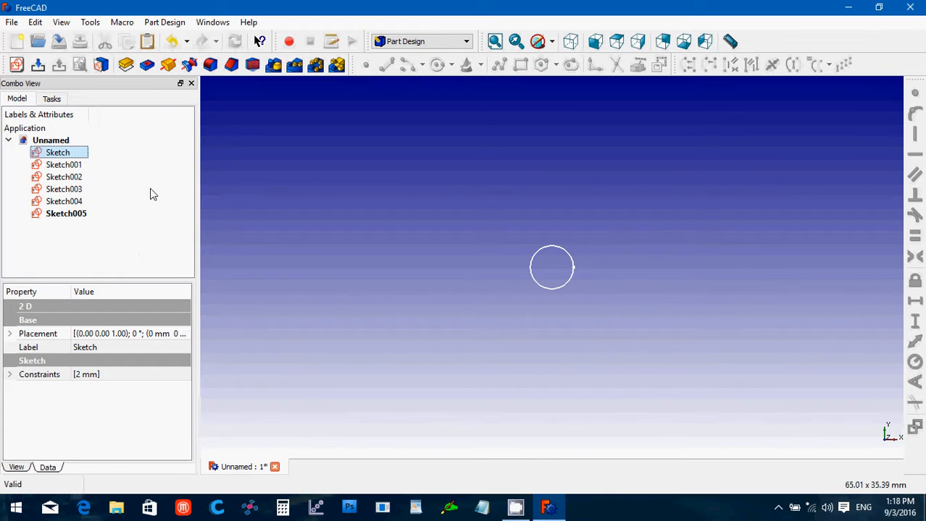
Raise Sketch005 to a z position of 60 mm in its placement.
left_click(74, 256)
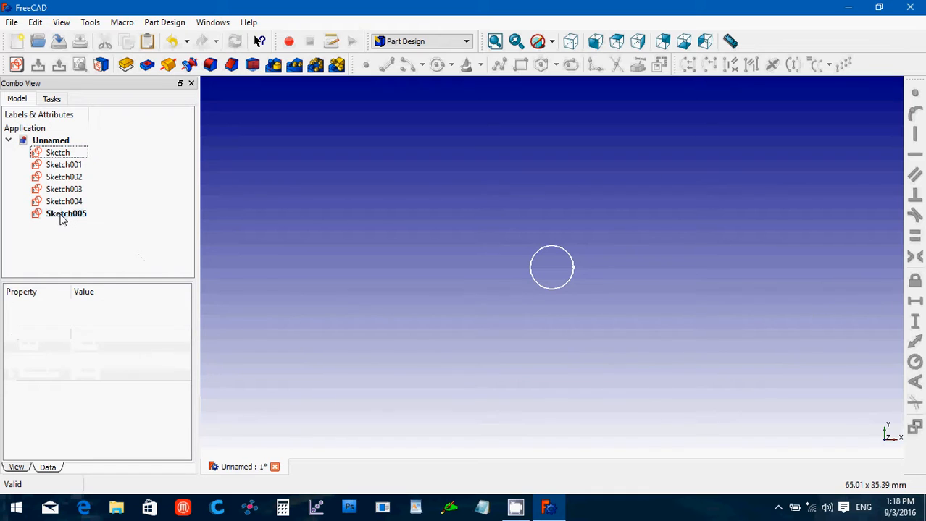
left_click(62, 218)
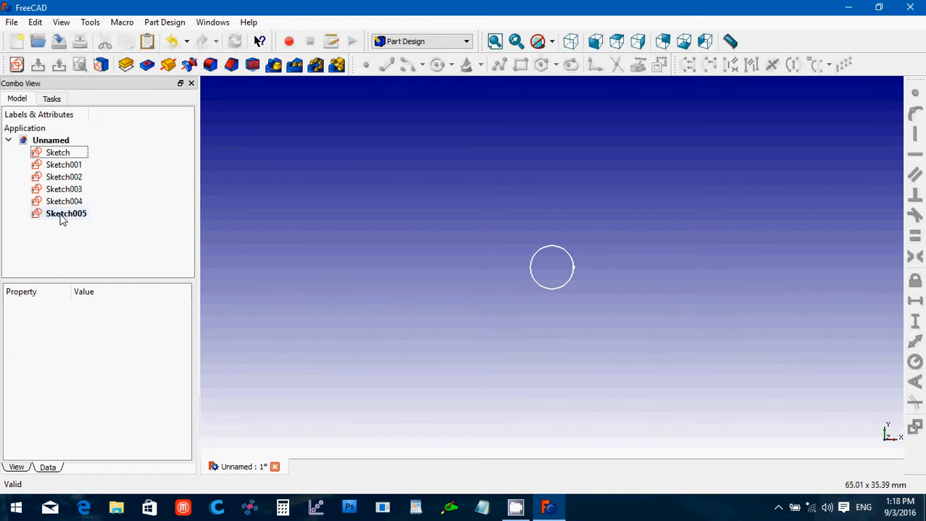
left_click(495, 43)
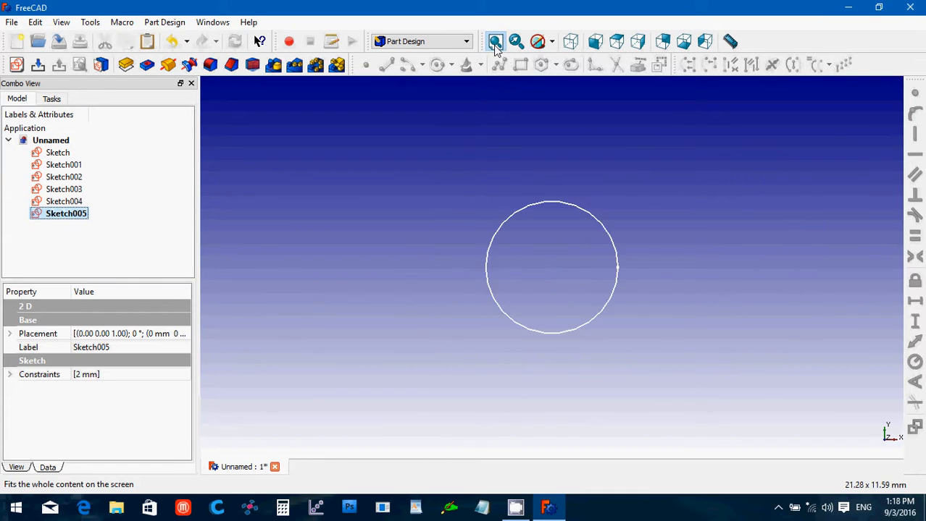
left_click(570, 42)
scroll(485, 94, "down", 5)
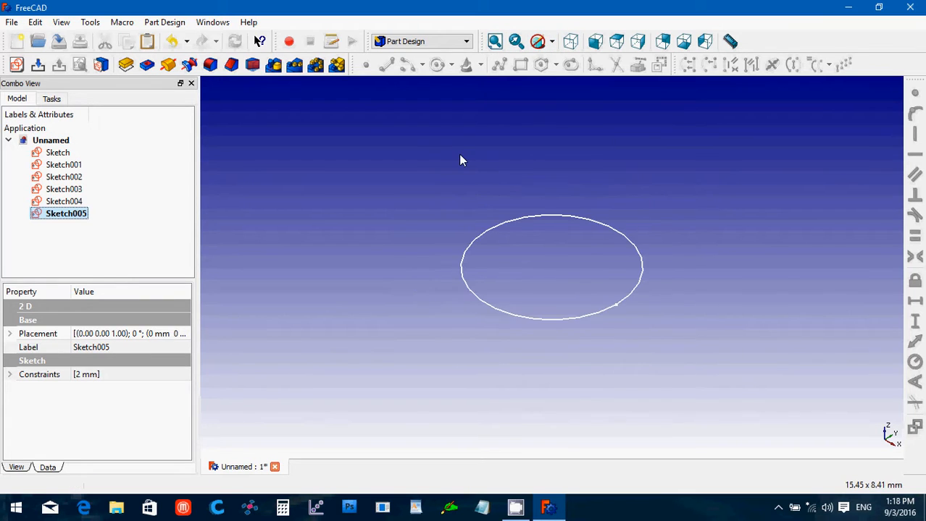
scroll(457, 151, "down", 3)
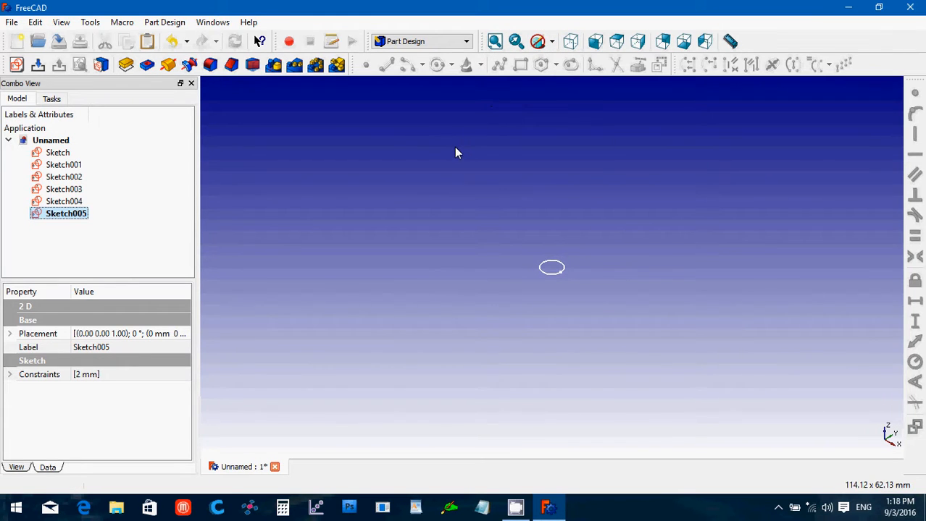
left_click(10, 334)
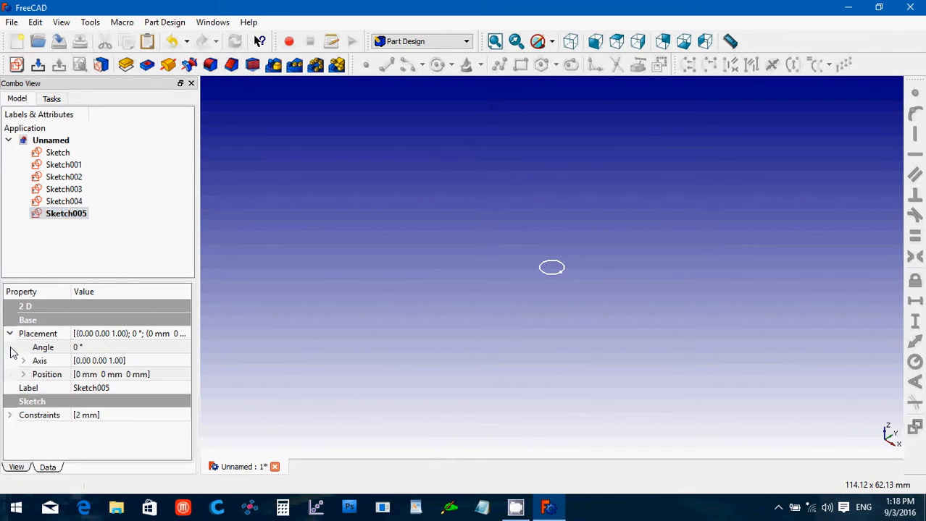
left_click(24, 374)
left_click(101, 415)
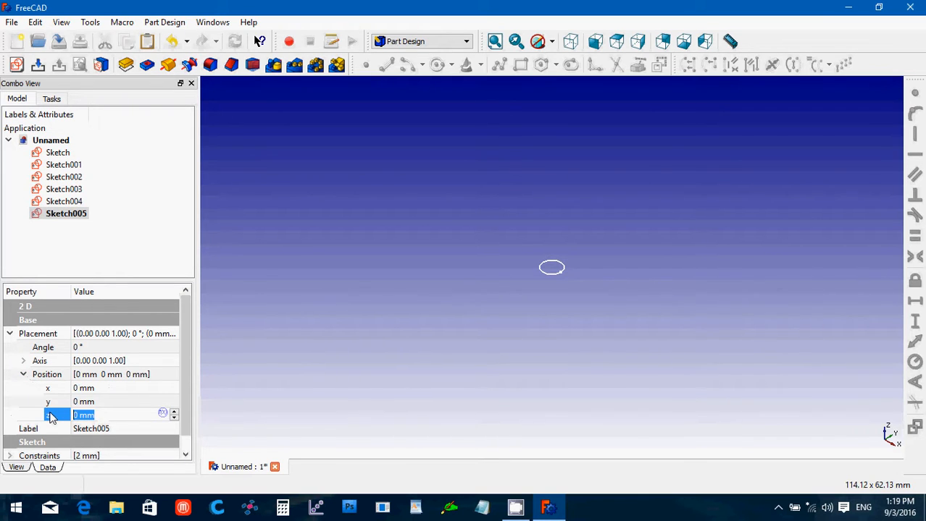
type("60")
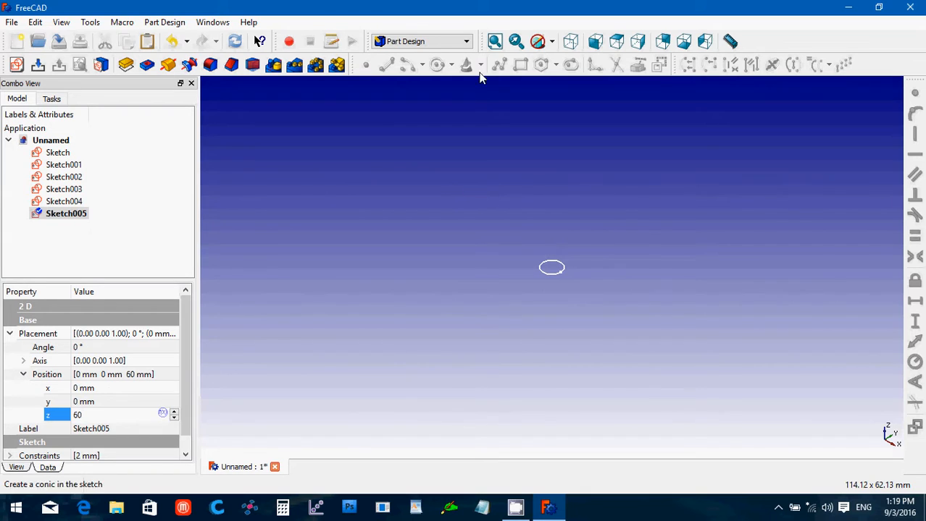
left_click(495, 41)
scroll(464, 182, "down", 1)
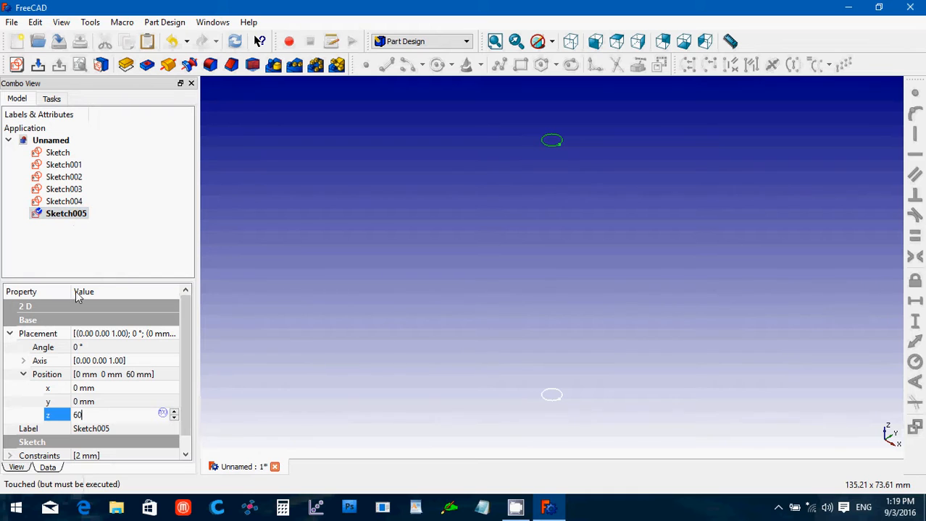
Set the circle radius in Sketch005 to 0.75 mm, finish the sketch and return to the axonometric view.
double_click(56, 214)
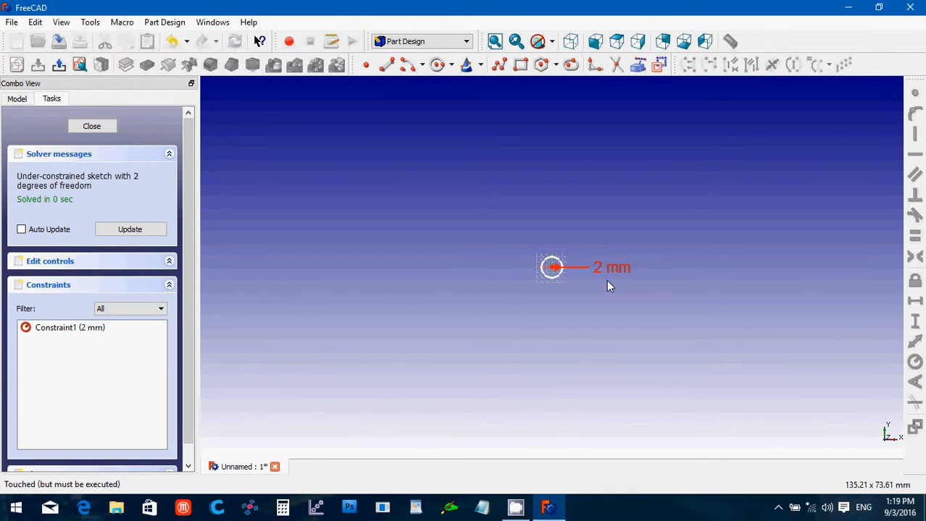
double_click(601, 270)
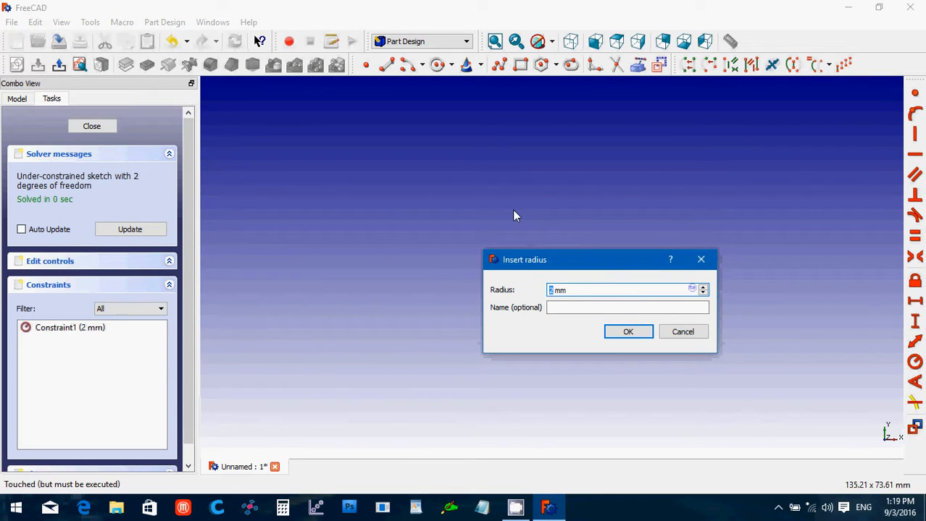
type("0.75")
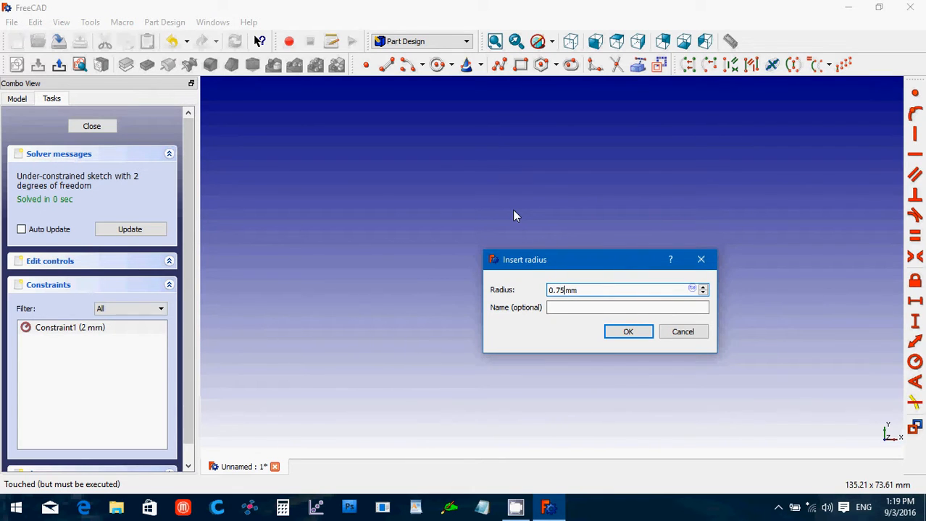
left_click(629, 332)
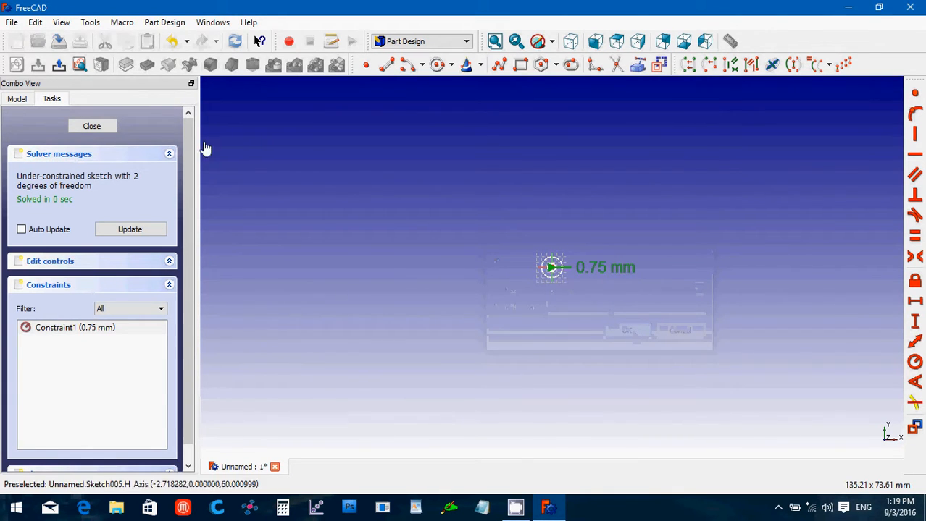
left_click(101, 129)
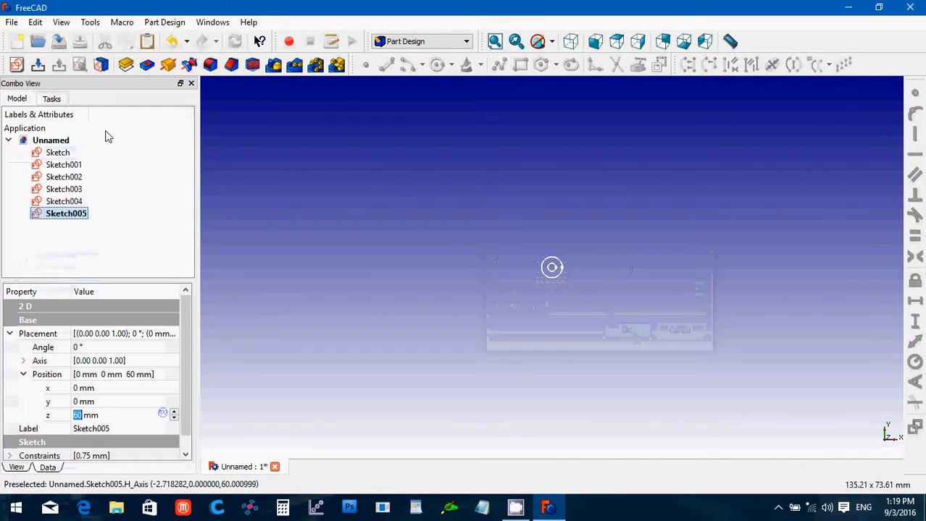
left_click(571, 43)
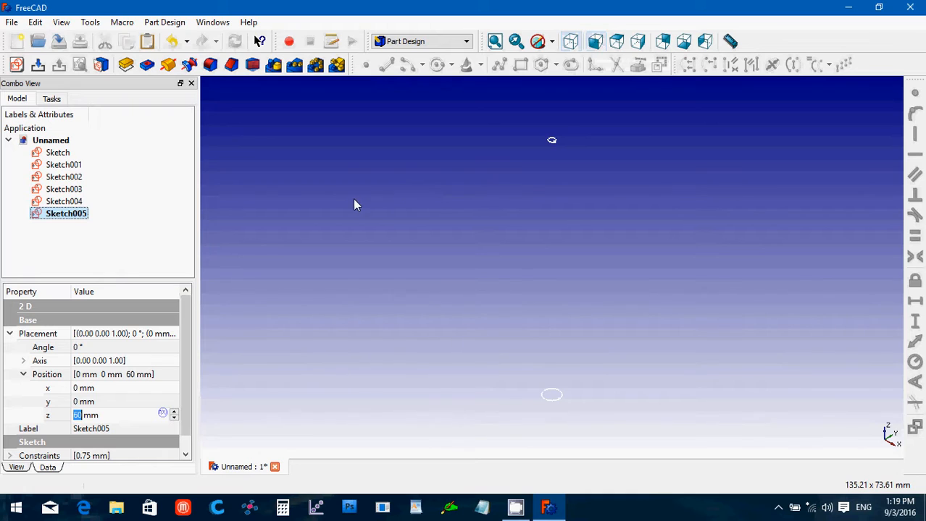
Set the circle radius in Sketch004 to 1.5 mm and finish the sketch.
left_click(78, 203)
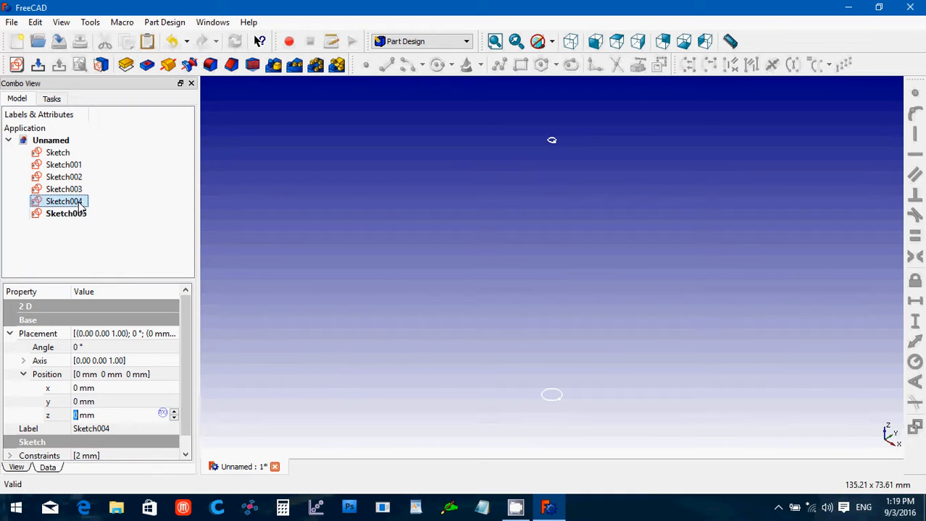
left_click(103, 417)
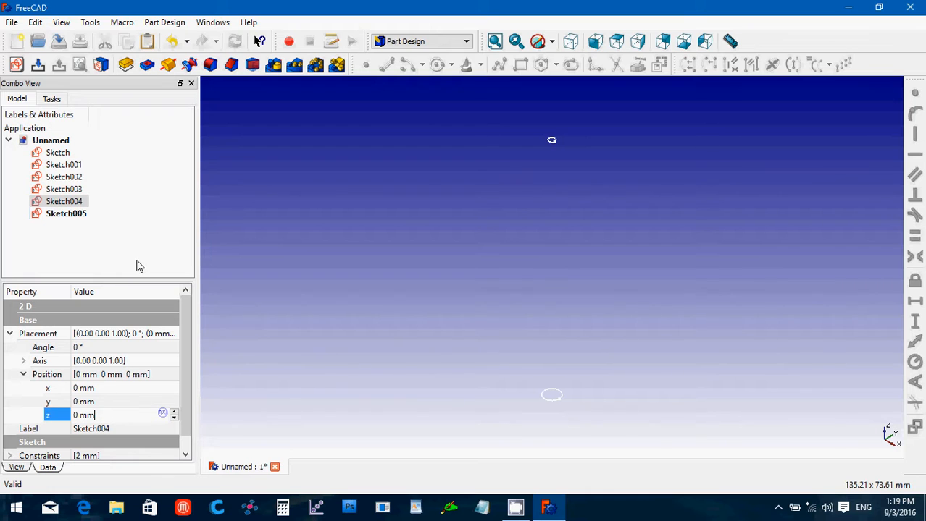
left_click(79, 206)
double_click(77, 204)
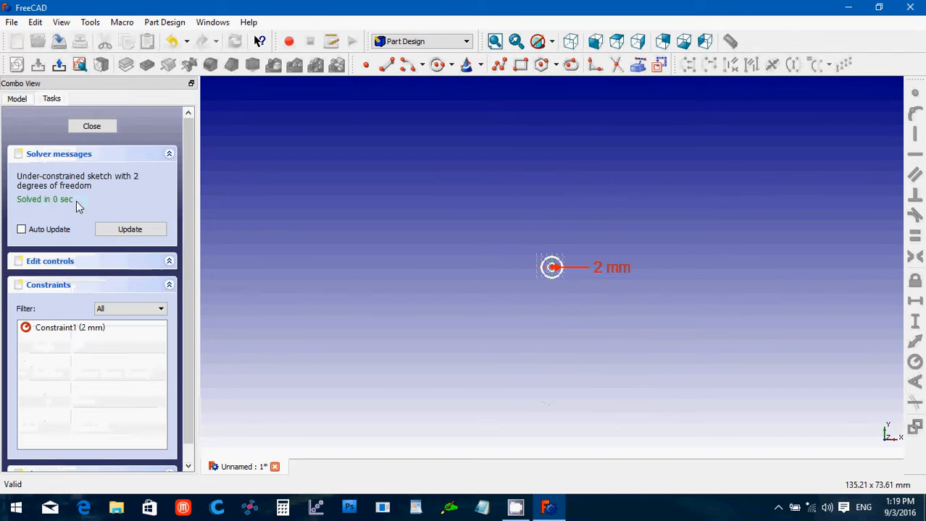
double_click(600, 268)
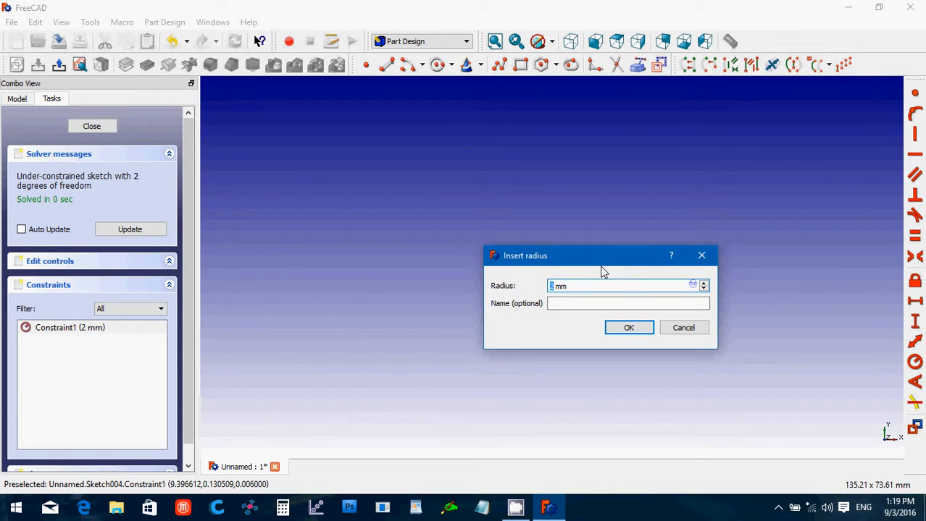
type("1.55")
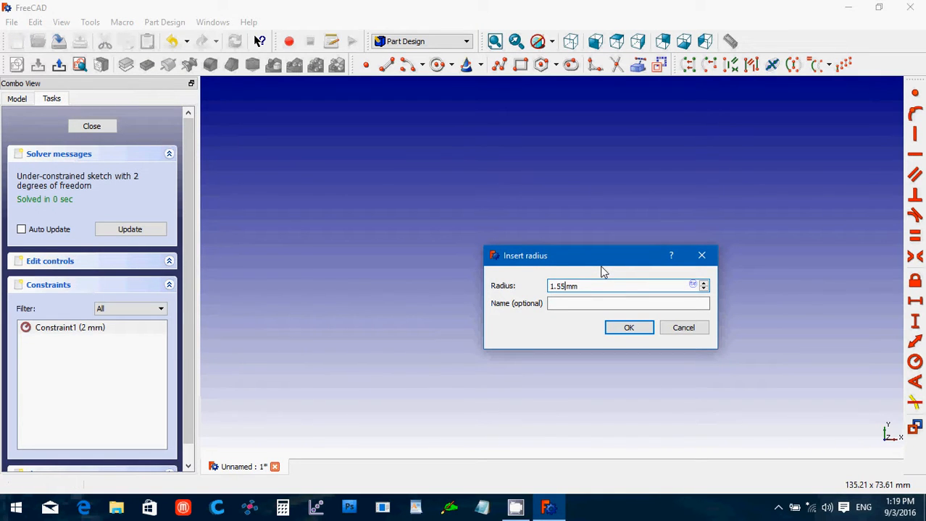
key("BackSpace")
left_click(624, 327)
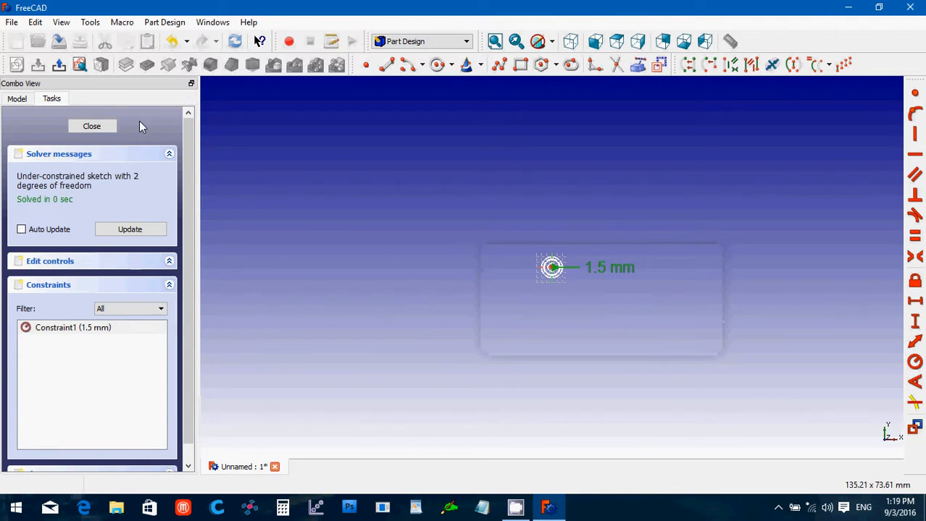
left_click(86, 134)
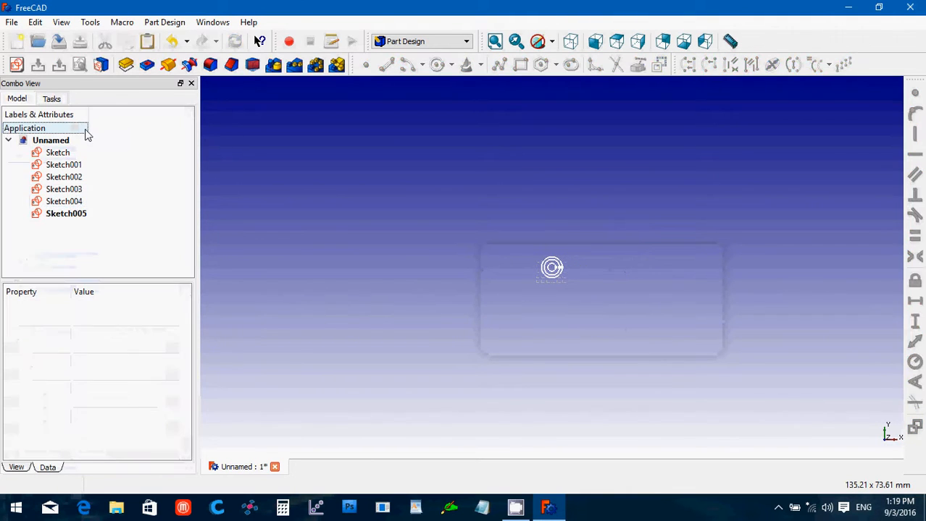
Set the circle radius in Sketch001 to 1.5 mm and finish the sketch.
double_click(78, 177)
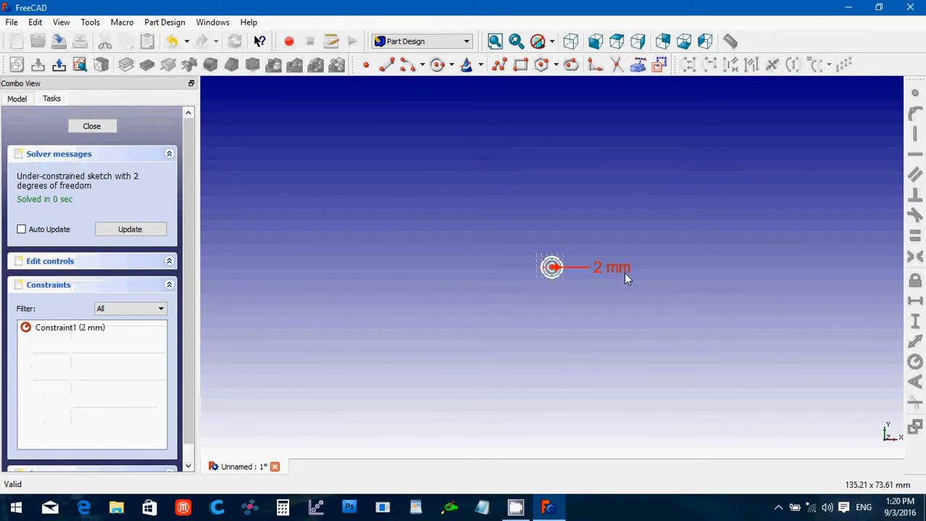
double_click(618, 274)
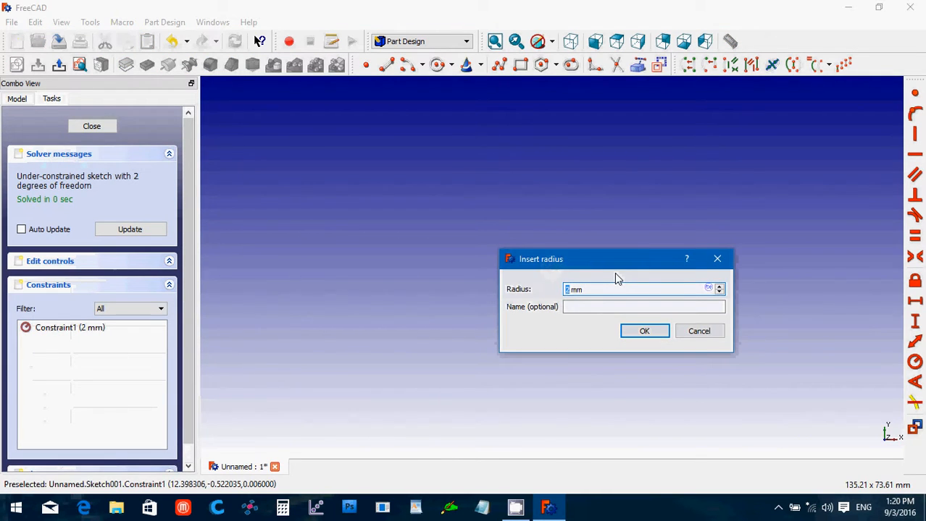
type("1.5")
key("Return")
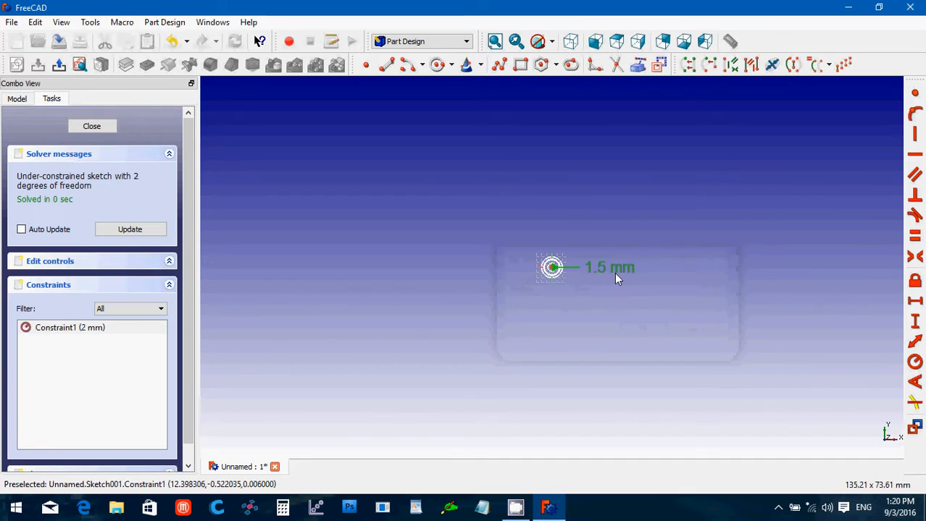
left_click(104, 134)
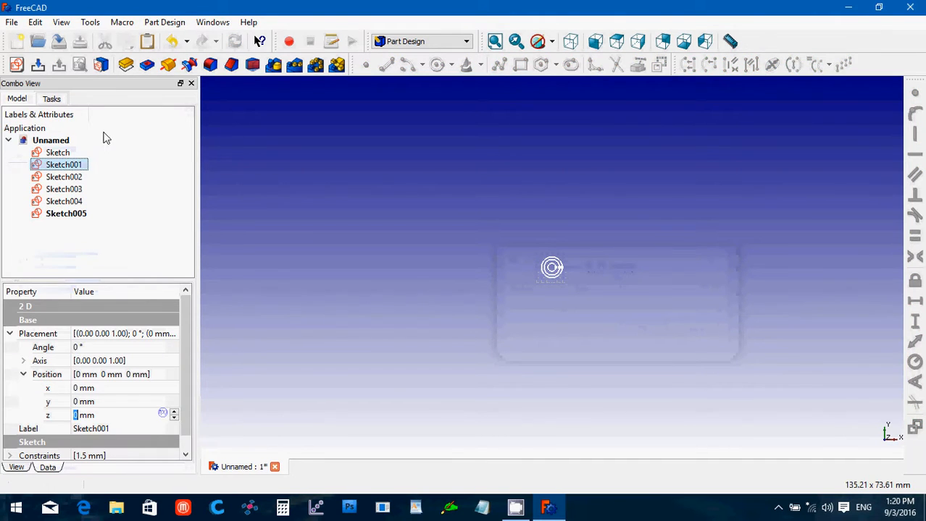
Set the circle radius in Sketch002 to 1.5 mm and finish the sketch.
left_click(77, 178)
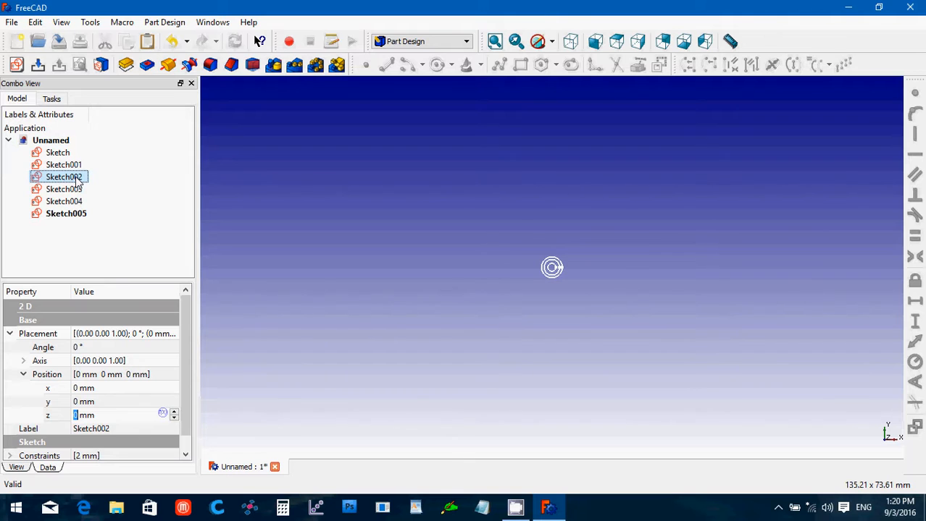
double_click(77, 178)
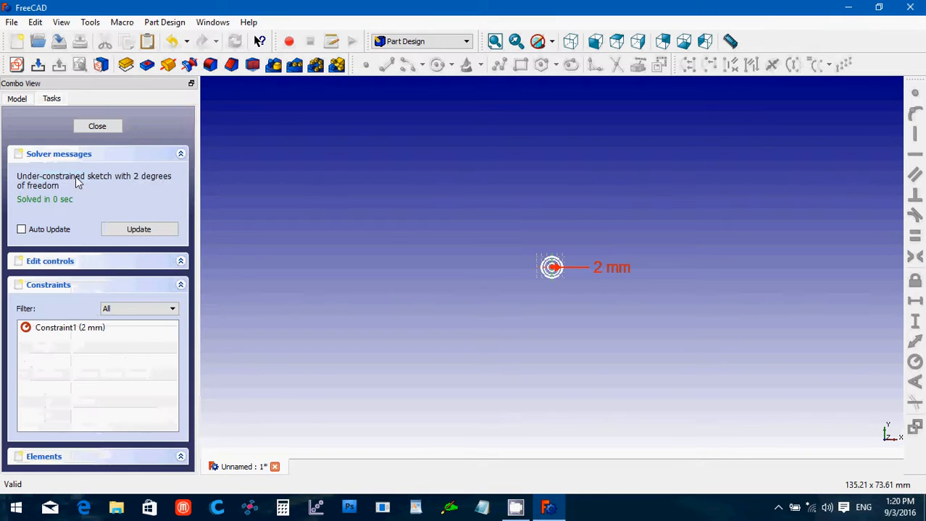
double_click(613, 268)
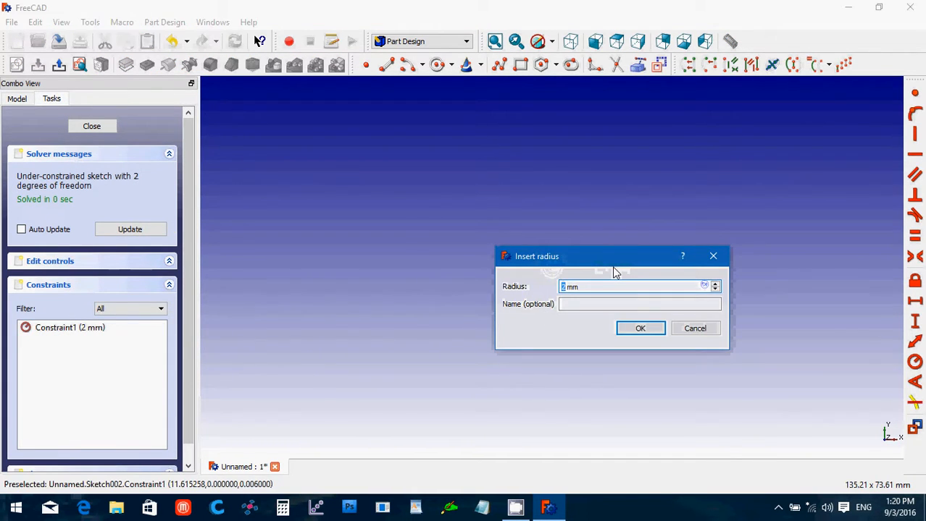
type("1.5")
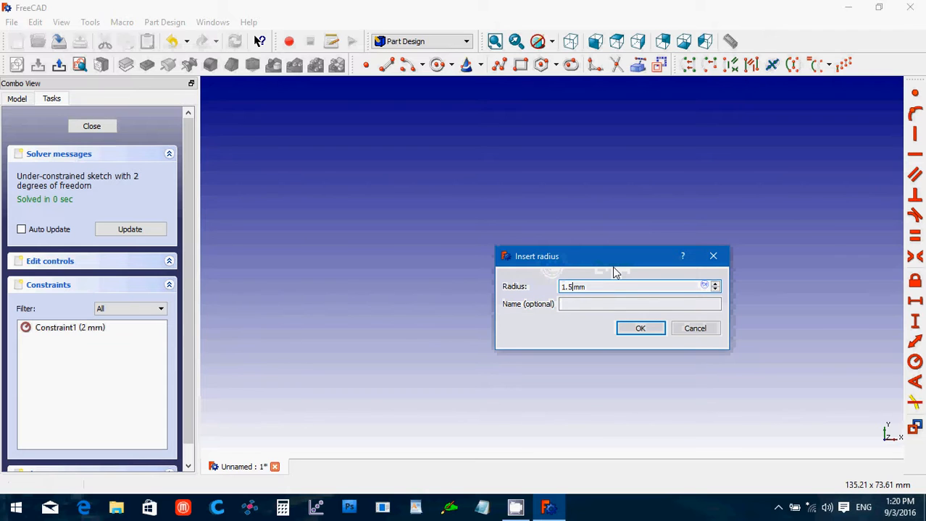
left_click(95, 128)
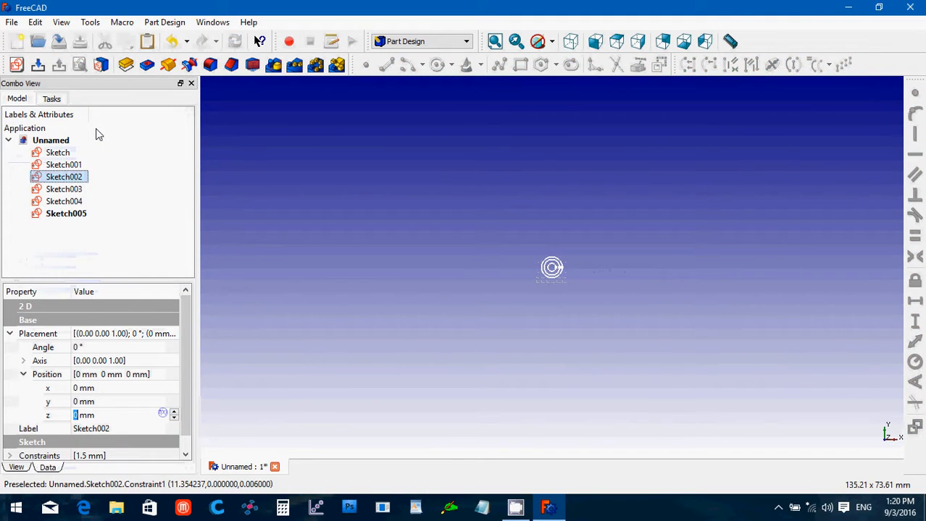
Set the circle radius in Sketch003 to 1.5 mm and finish the sketch.
double_click(81, 192)
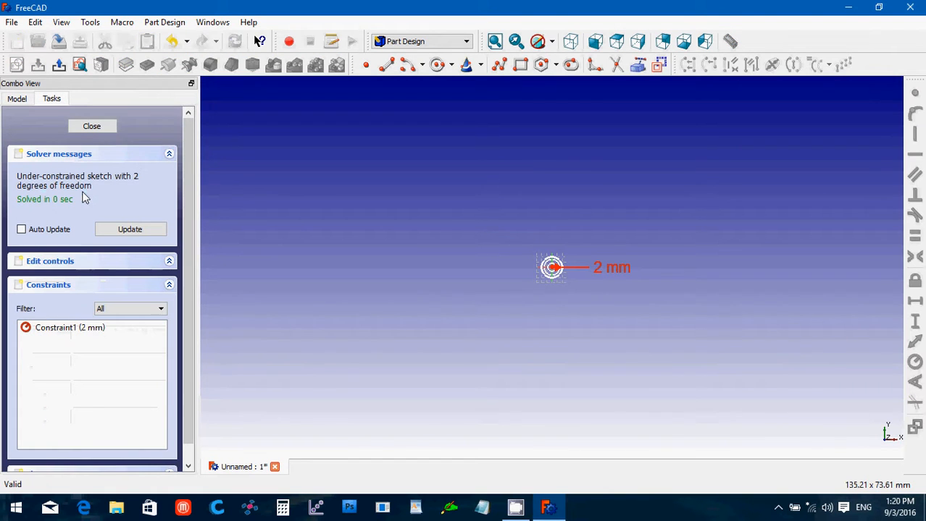
double_click(600, 274)
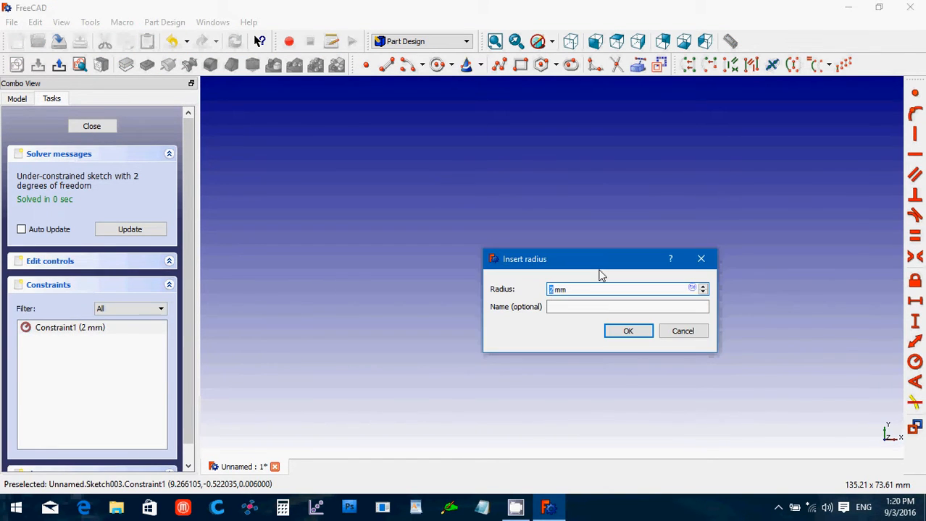
type("1.5")
key("Return")
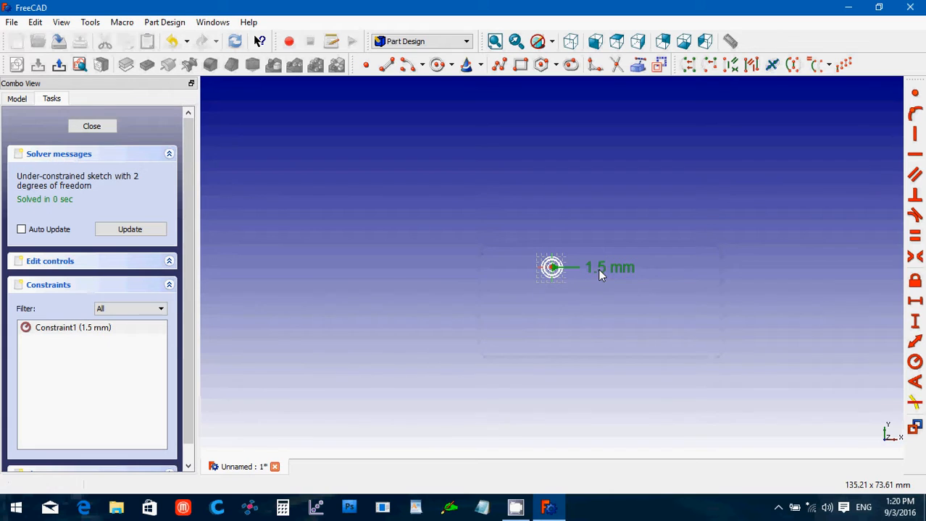
left_click(108, 126)
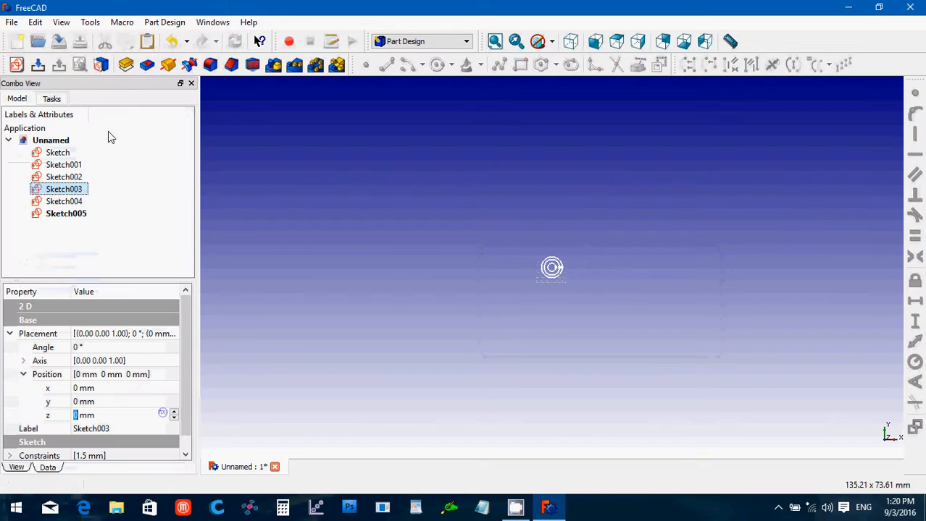
Check the circle's radius constraint in Sketch004 and close the sketch without changes.
left_click(68, 201)
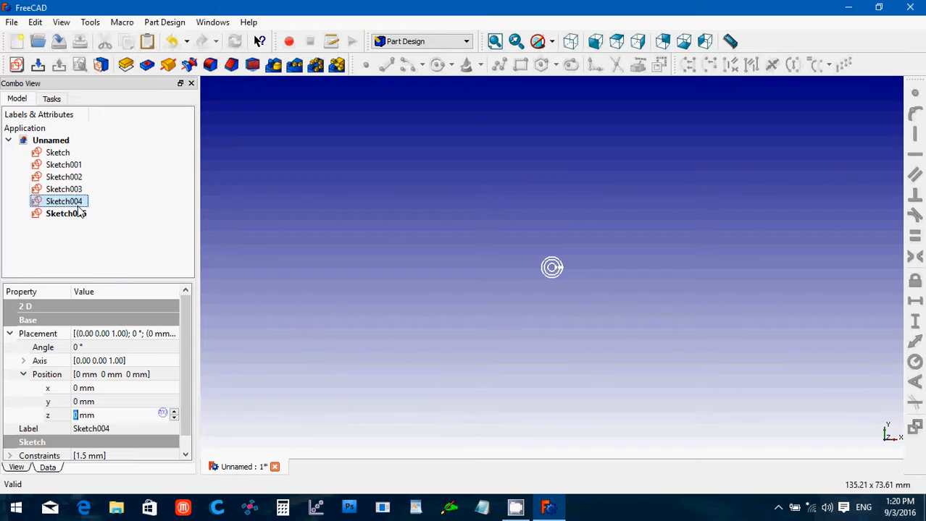
double_click(77, 208)
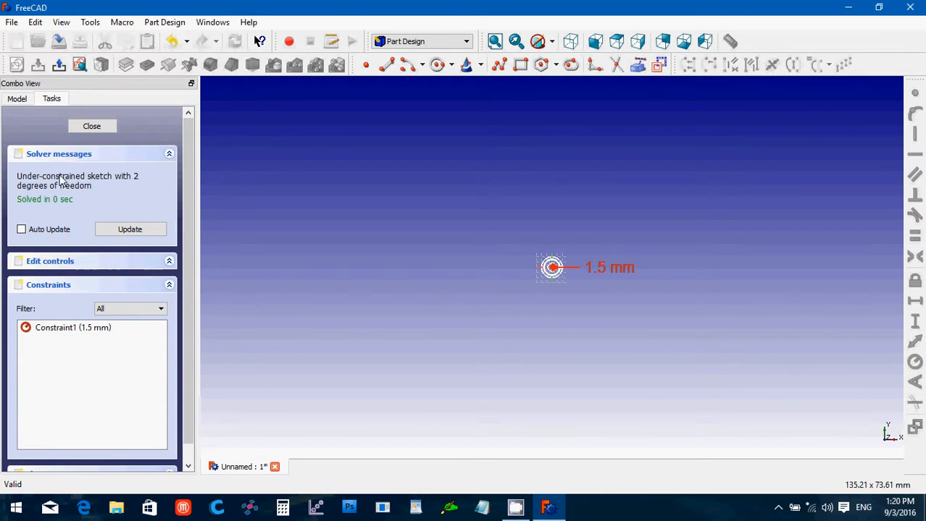
left_click(78, 129)
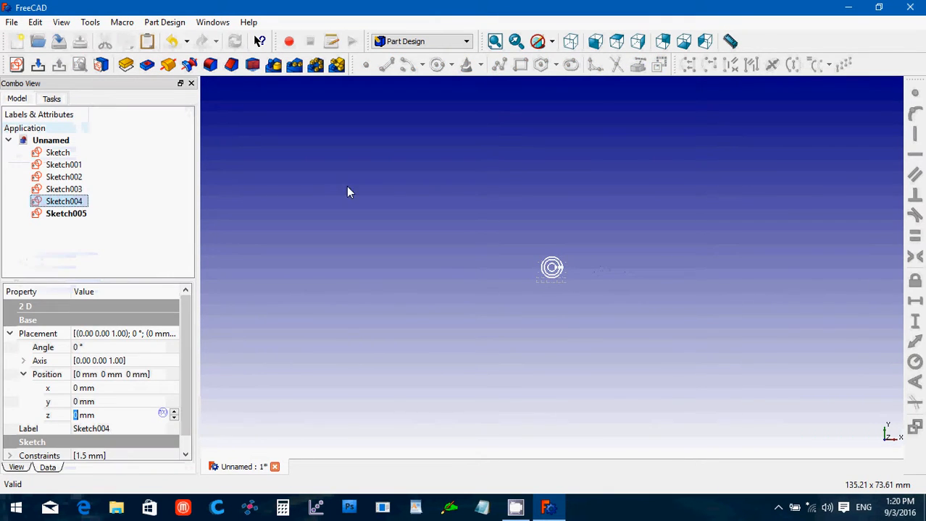
Return to the axonometric view and raise Sketch004 to a z position of 50 mm in its placement.
left_click(570, 42)
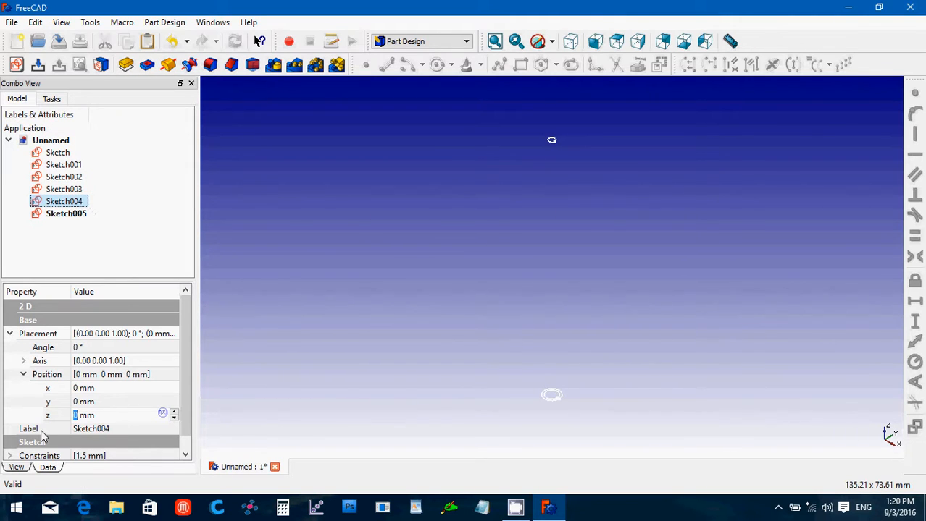
left_click(97, 417)
left_click(18, 416)
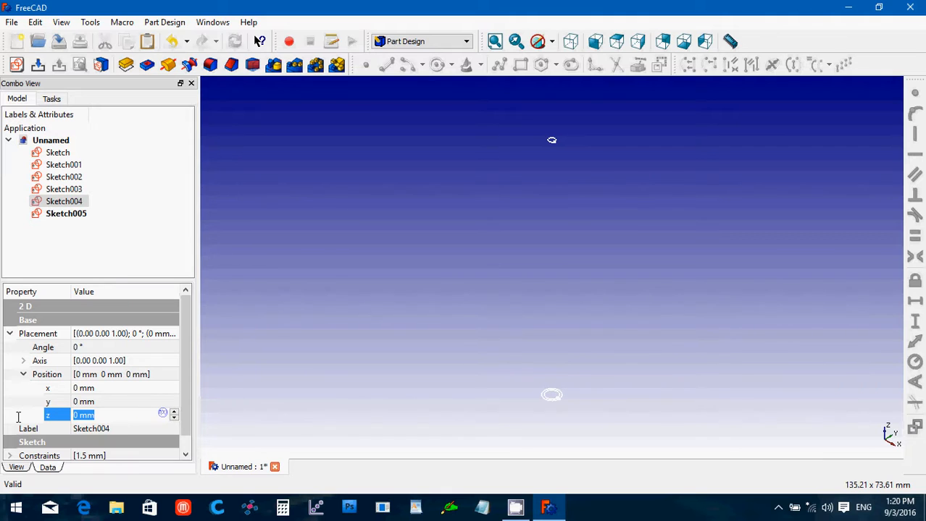
type("50")
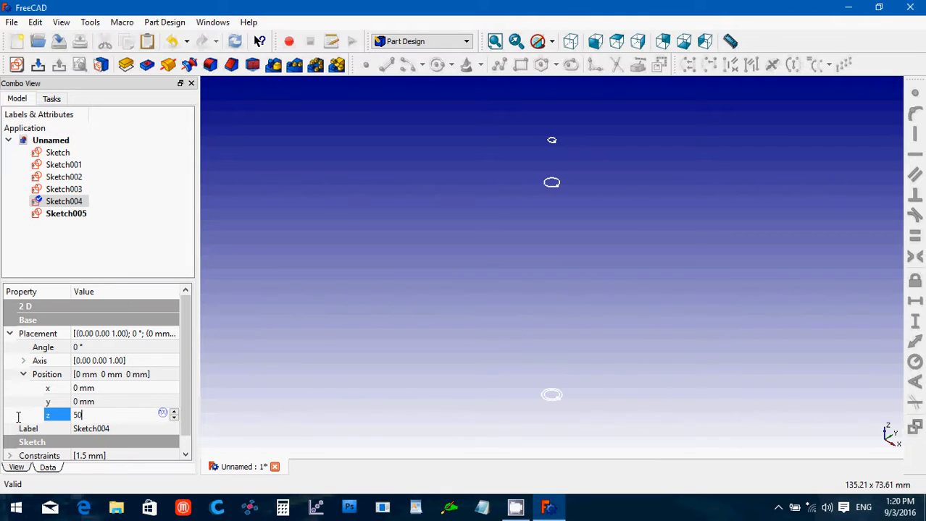
Offset Sketch004 sideways in its placement to an x position of 3 mm and a y position of -2 mm.
left_click(109, 402)
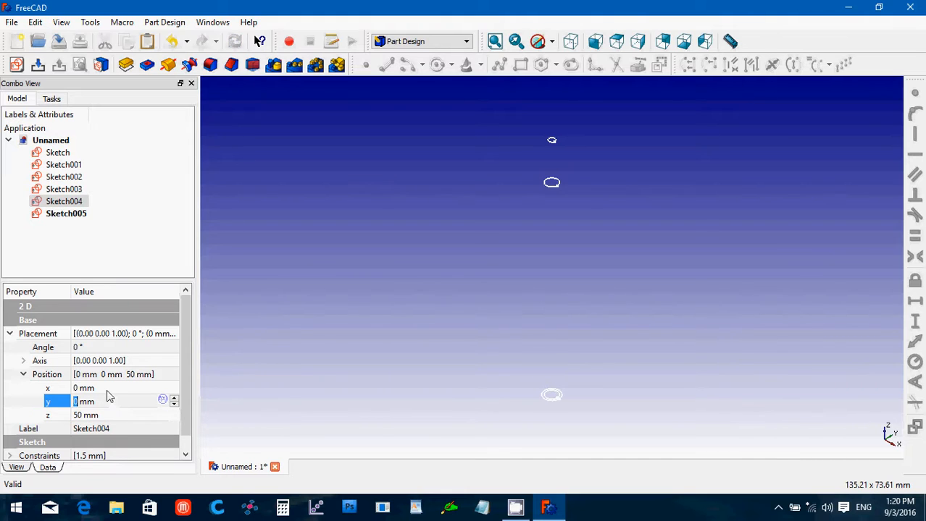
left_click(108, 392)
scroll(107, 392, "up", 4)
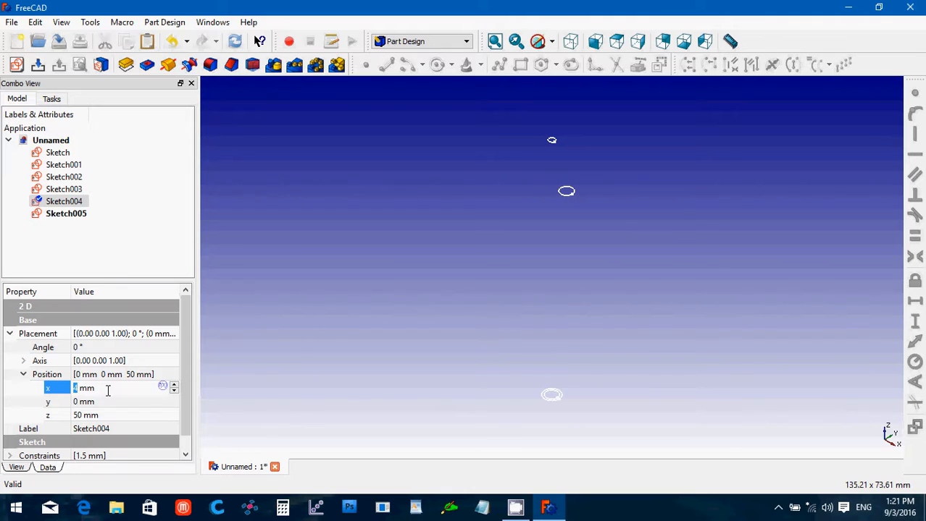
scroll(107, 391, "down", 1)
left_click(98, 402)
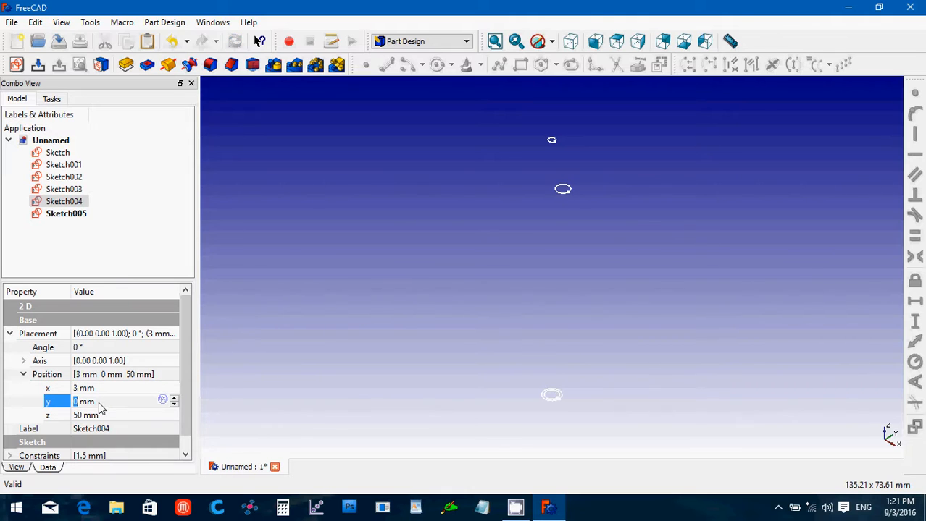
scroll(100, 404, "down", 2)
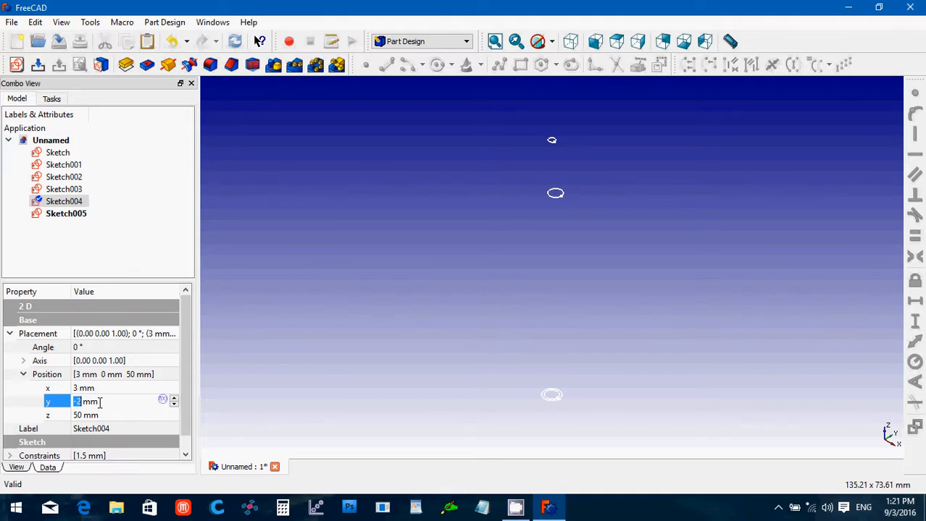
Raise Sketch003 to a z position of 30 mm in its placement.
left_click(71, 190)
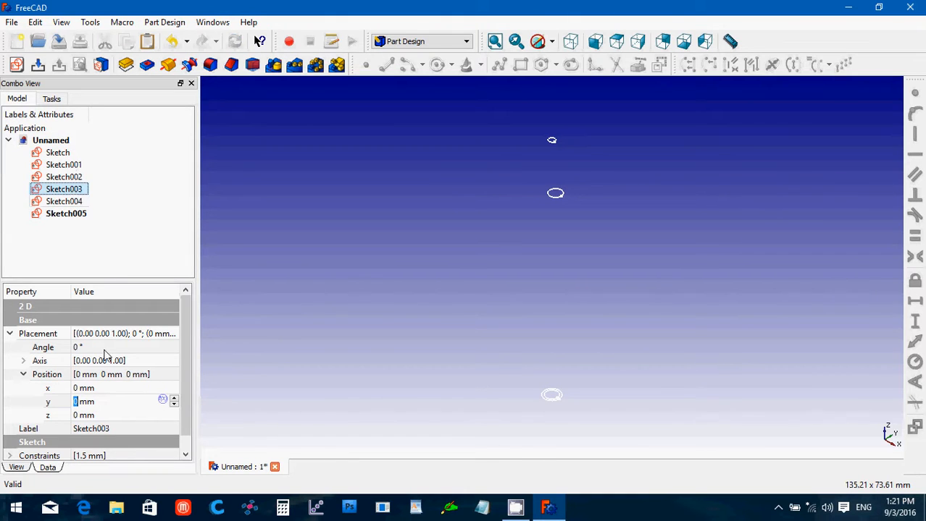
left_click(100, 417)
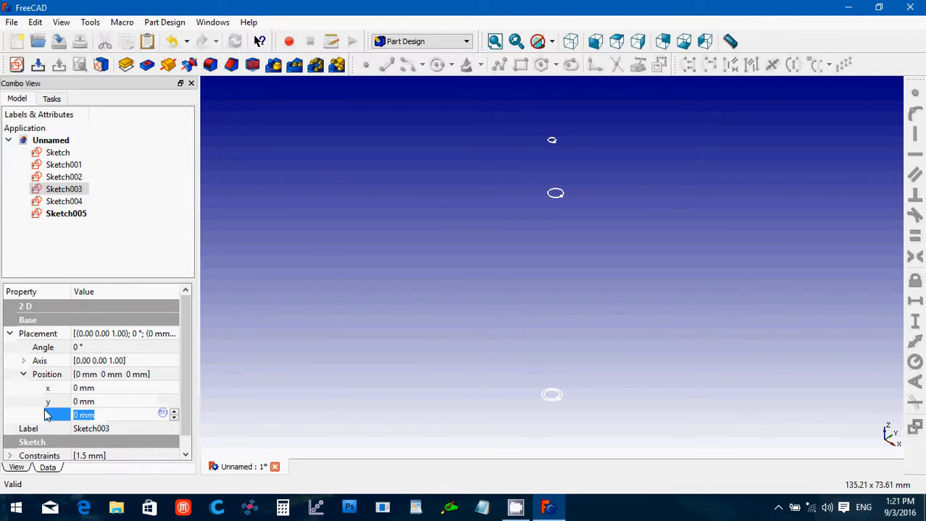
type("40")
key("BackSpace")
key("BackSpace")
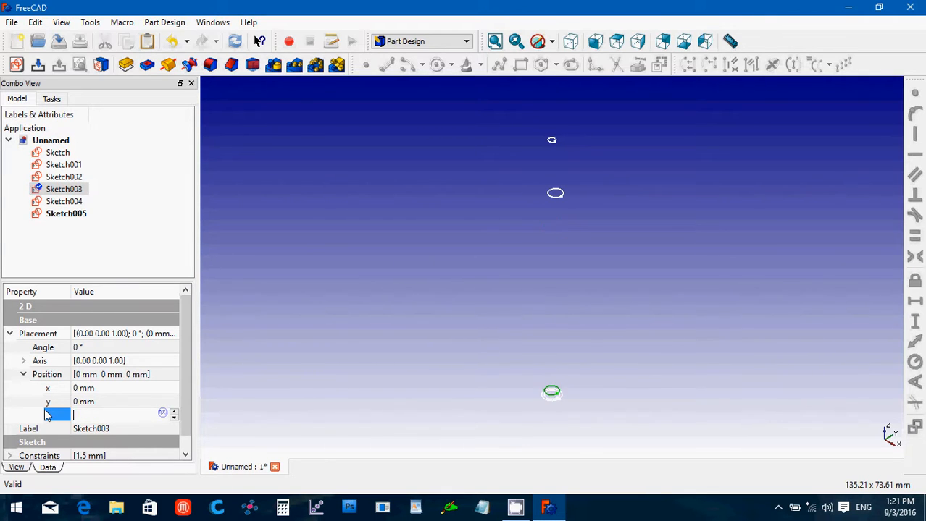
type("50")
key("BackSpace")
key("BackSpace")
type("30")
Offset Sketch003 sideways in its placement to an x position of 10 mm and a y position of -10 mm.
left_click(100, 393)
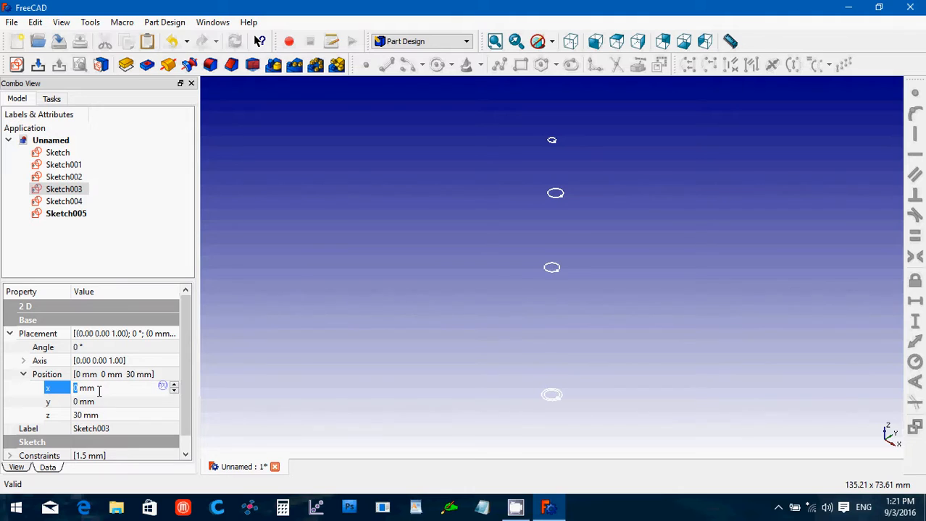
type("1")
scroll(99, 392, "up", 5)
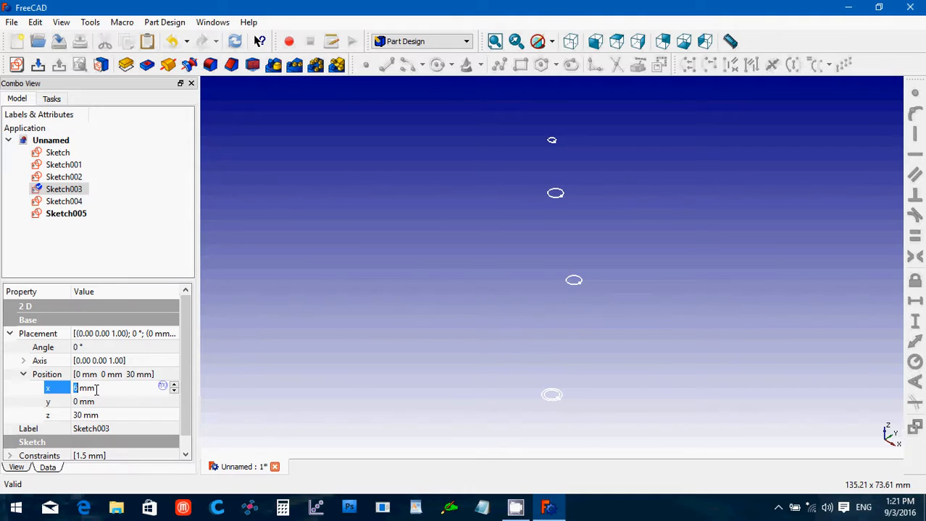
scroll(97, 390, "up", 1)
scroll(96, 389, "up", 1)
scroll(96, 390, "up", 1)
left_click(101, 404)
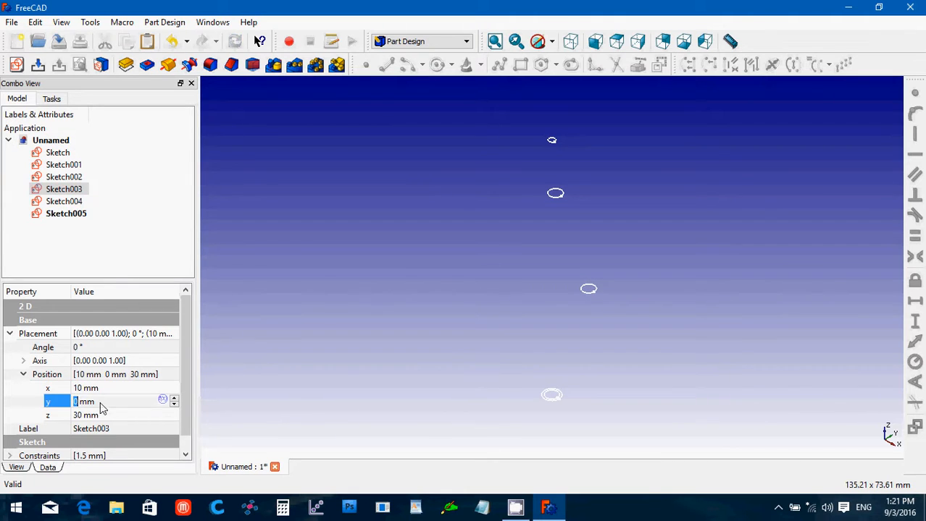
scroll(100, 403, "down", 5)
scroll(99, 403, "down", 2)
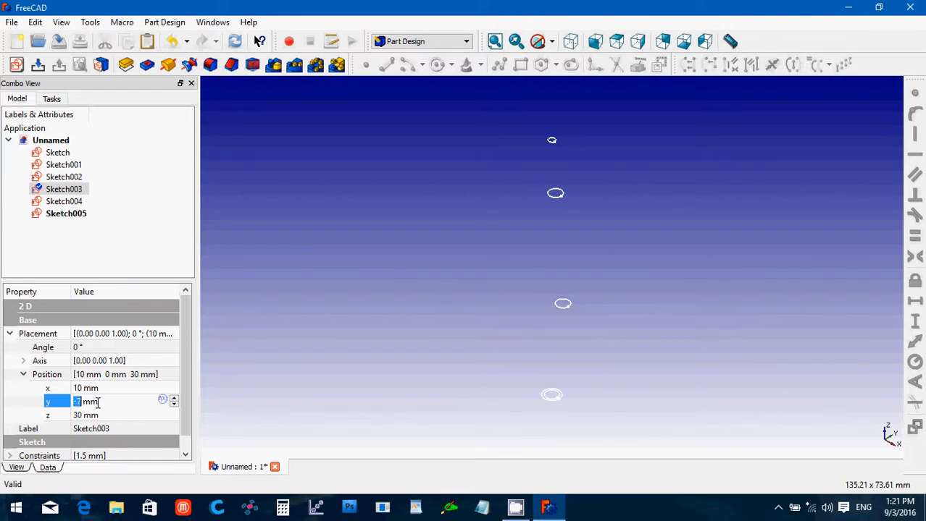
scroll(98, 403, "down", 1)
scroll(97, 401, "down", 2)
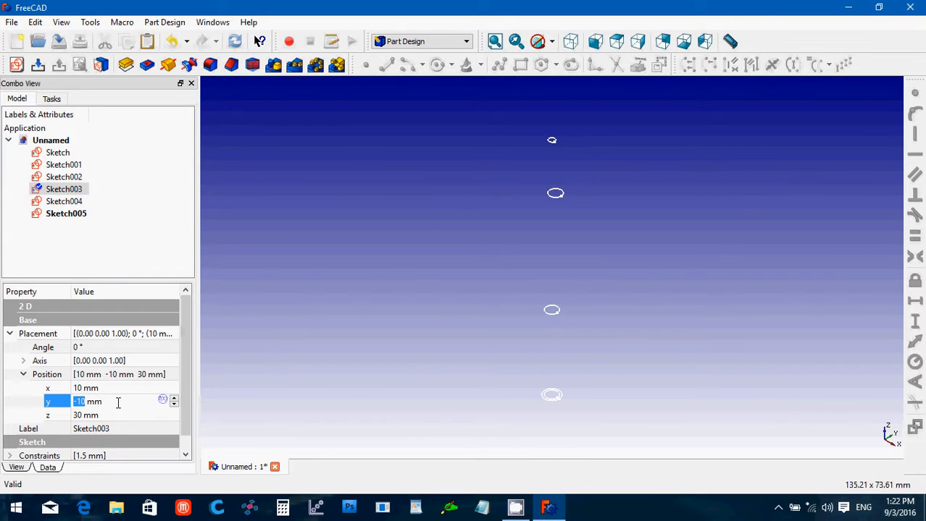
Raise Sketch003 to a z position of 35 mm in its placement.
left_click(78, 189)
left_click(106, 416)
left_click_drag(106, 416, 59, 414)
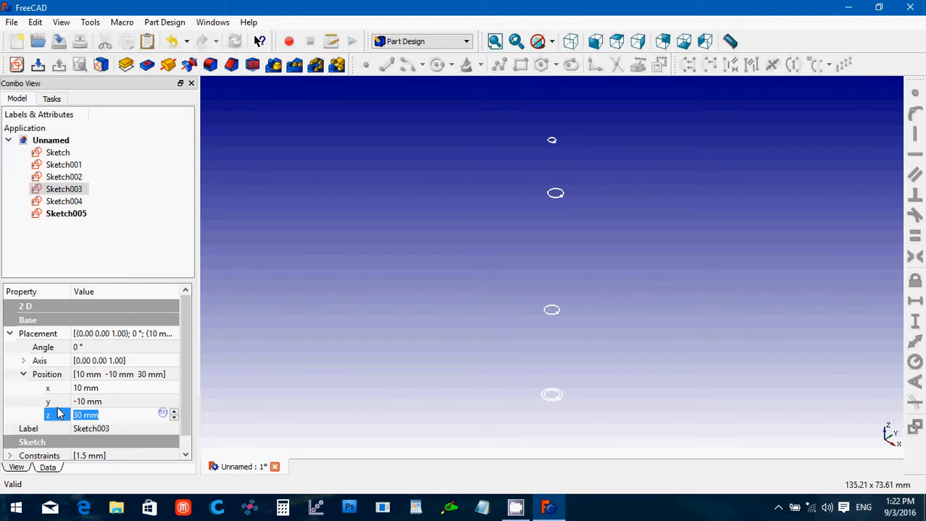
type("35")
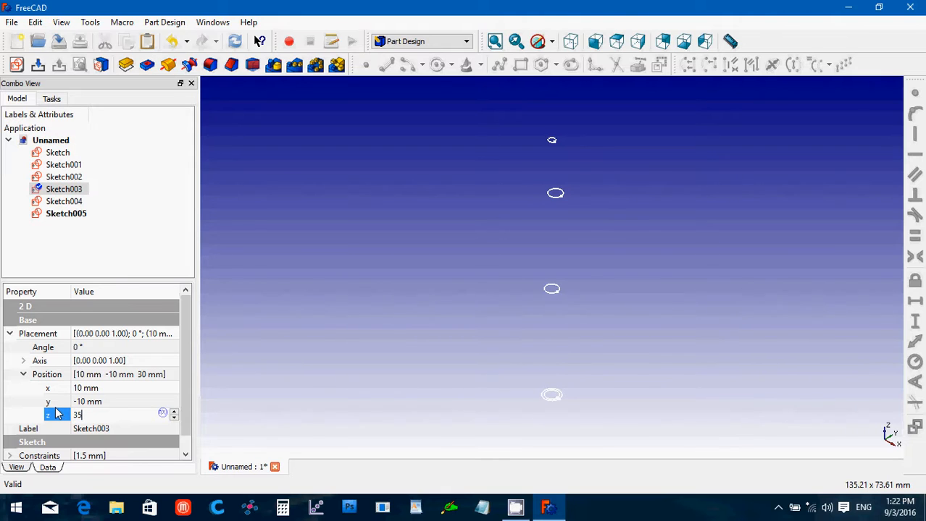
Set Sketch002's z position to 25 mm and check it against Sketch003's placement.
left_click(66, 179)
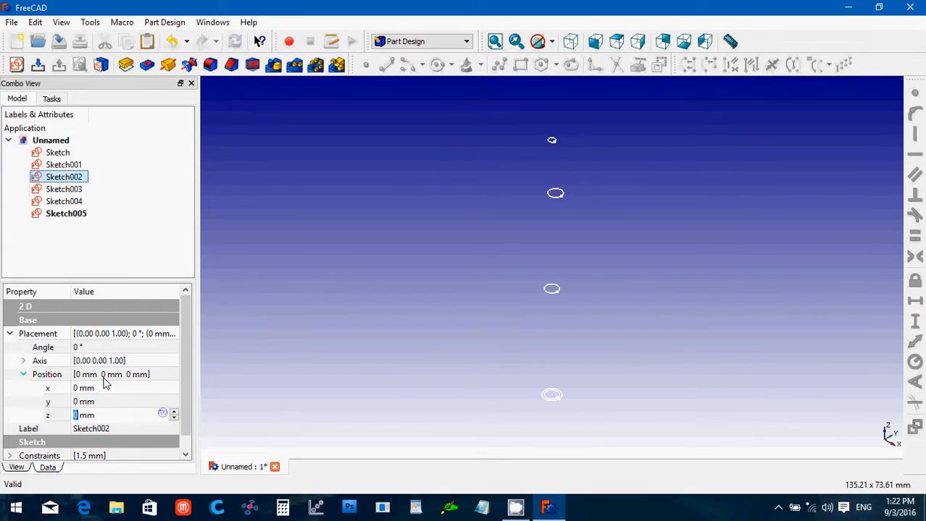
left_click(47, 413)
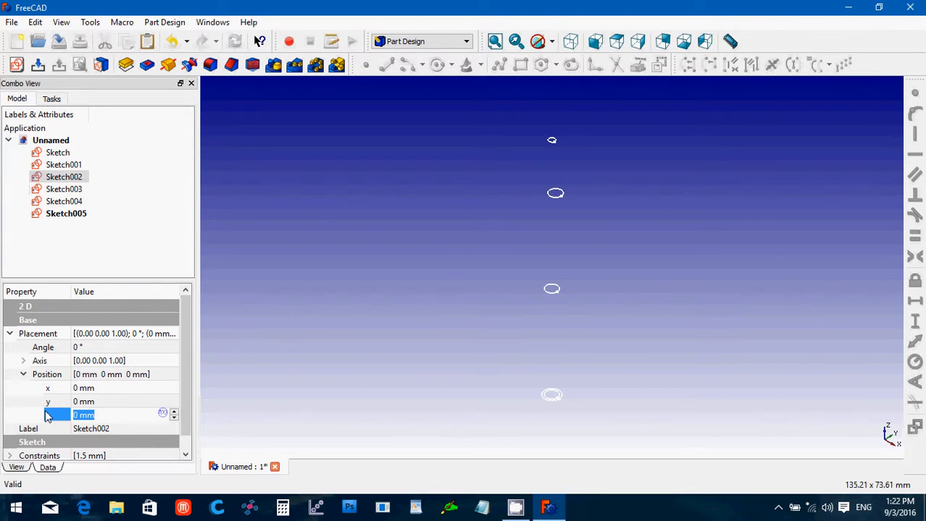
type("25")
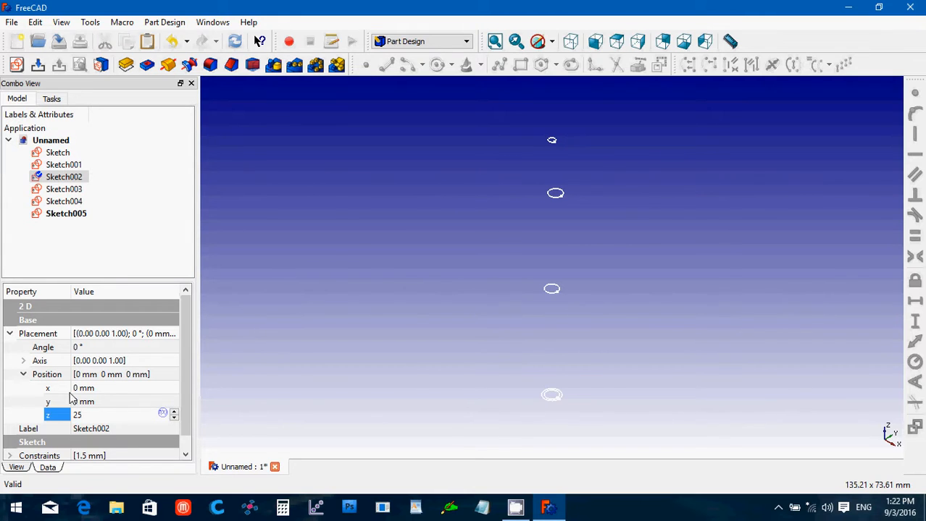
key("Return")
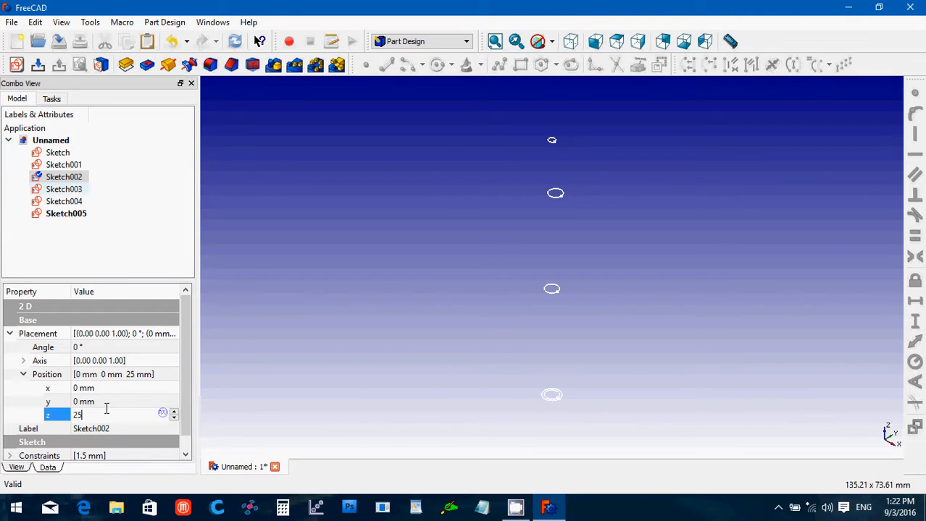
left_click(71, 191)
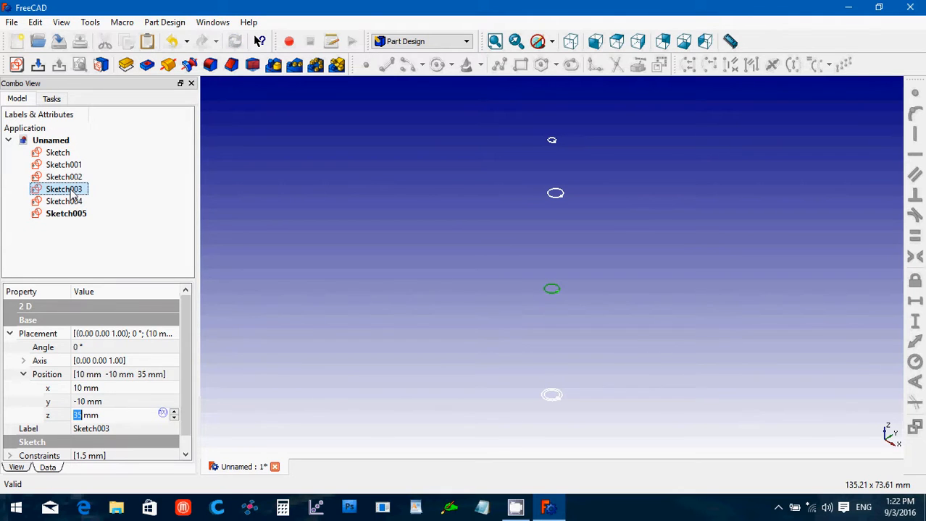
left_click(71, 178)
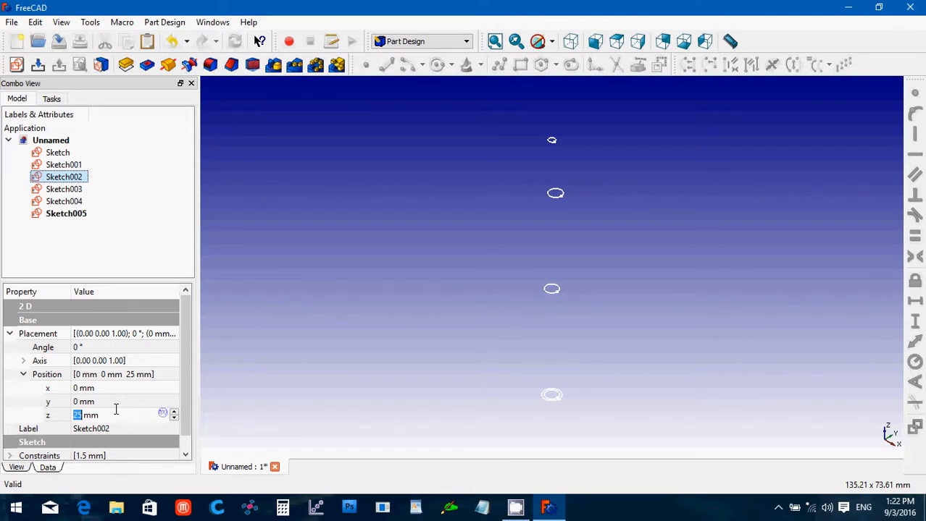
Try Sketch002 at z positions of 15 mm and 25 mm in its placement, settling on 15 mm.
left_click_drag(105, 415, 2, 416)
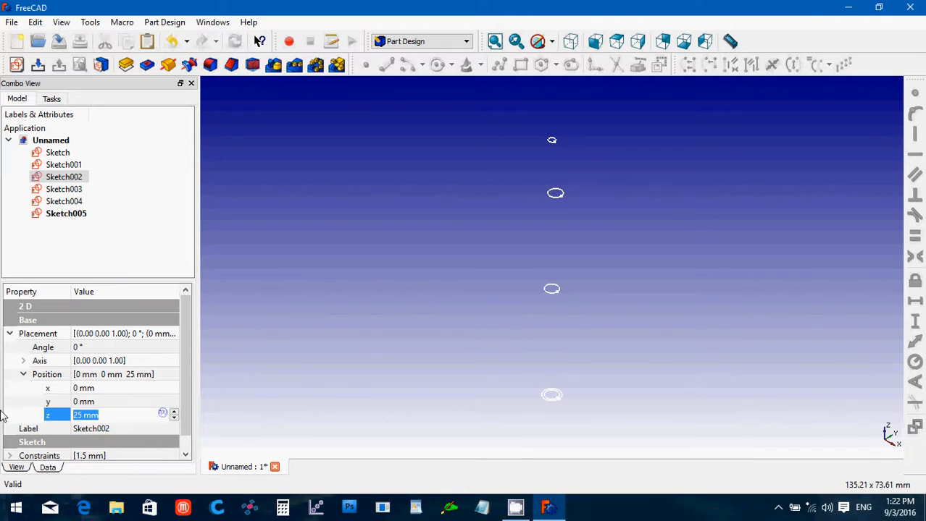
type("15")
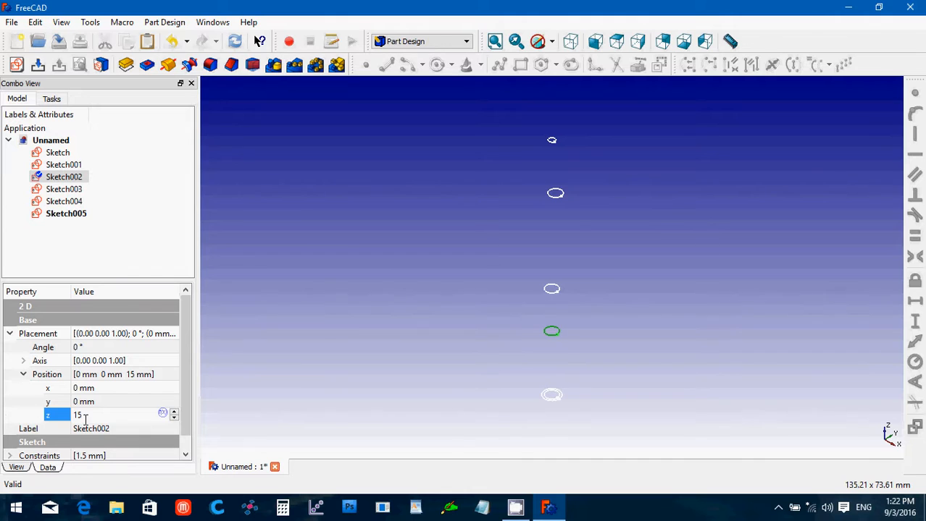
key("Return")
type("25")
key("Return")
scroll(489, 339, "down", 4)
scroll(489, 345, "down", 1)
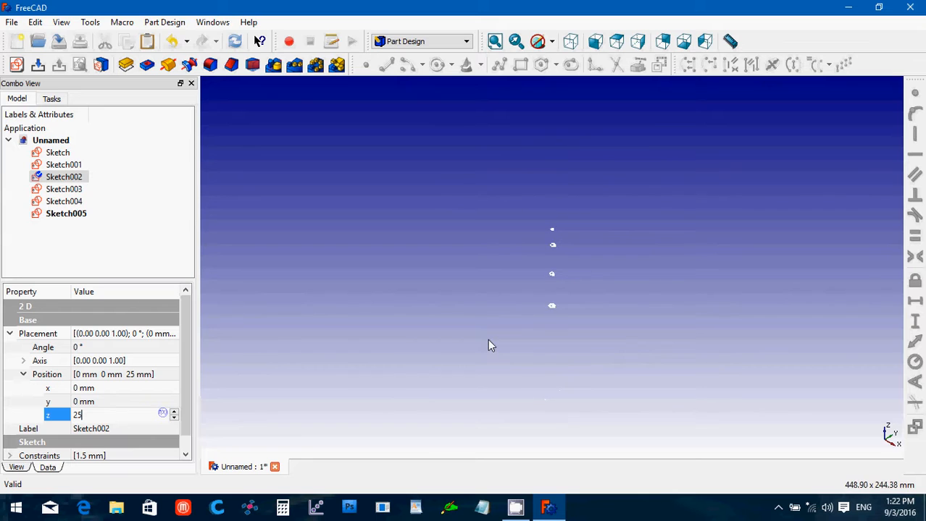
scroll(489, 346, "up", 5)
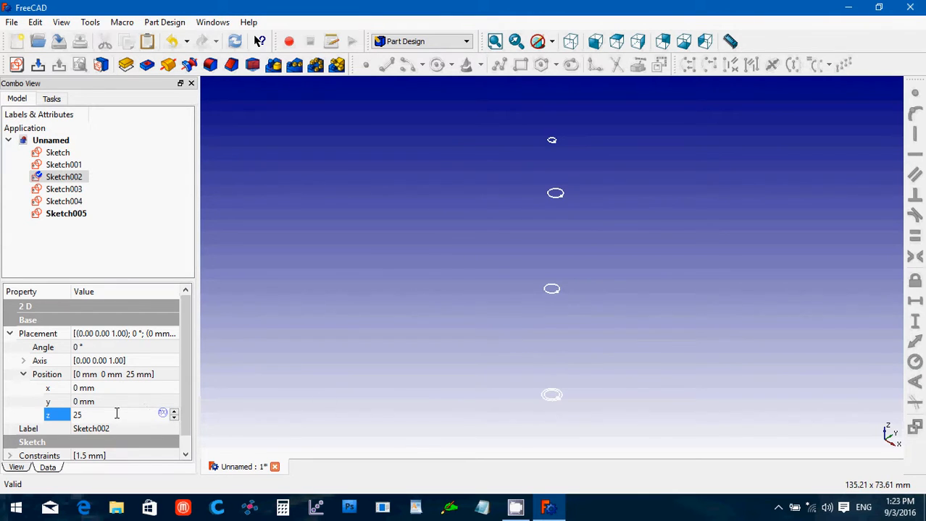
left_click_drag(108, 418, 21, 427)
type("15")
Raise Sketch001 to a z position of 10 mm in its placement.
left_click(65, 164)
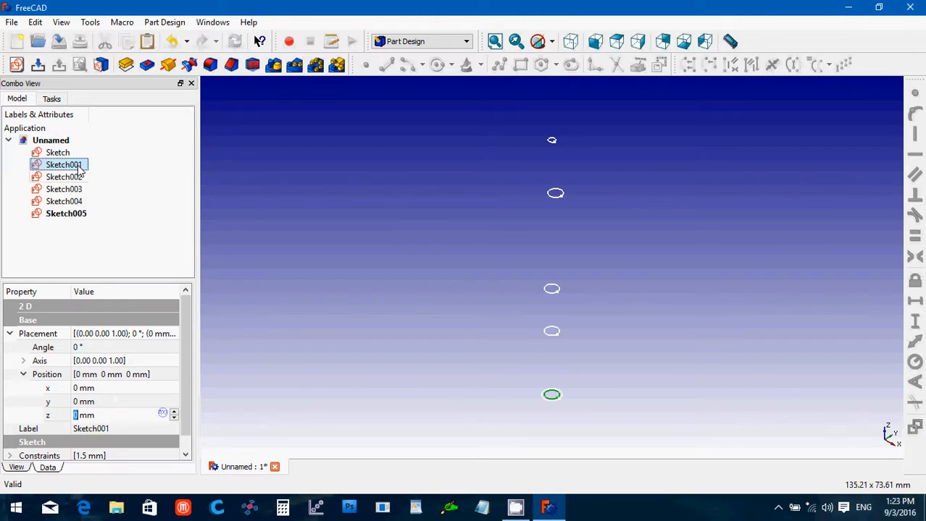
left_click(99, 415)
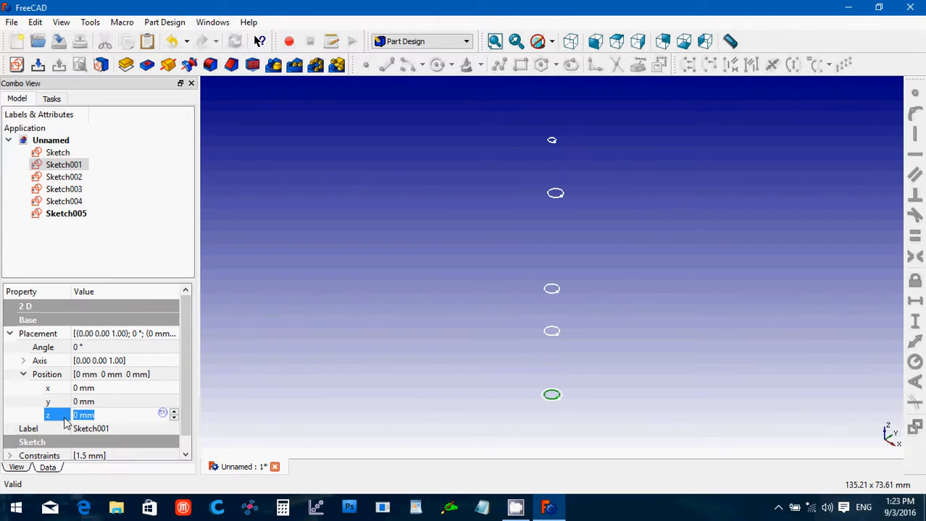
type("10")
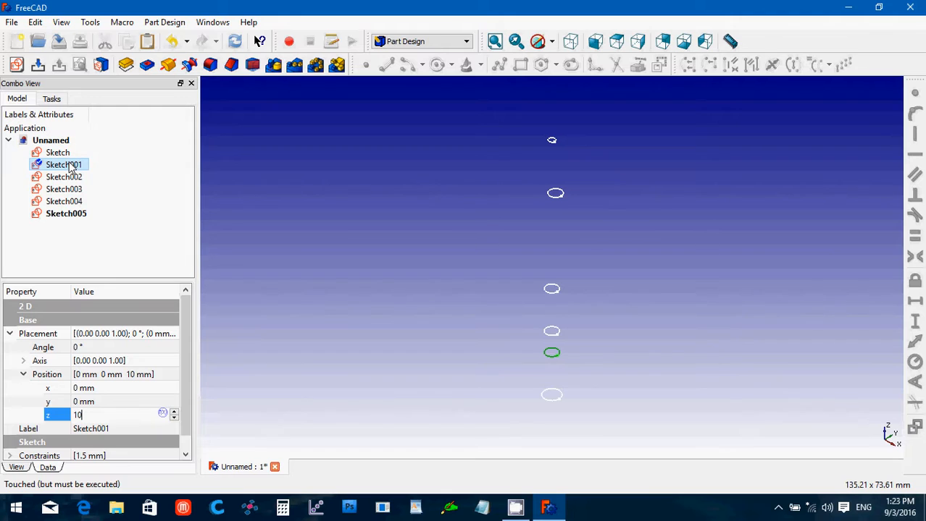
Offset Sketch001 sideways in its placement to an x position of 3 mm and a y position of -3 mm.
left_click(103, 403)
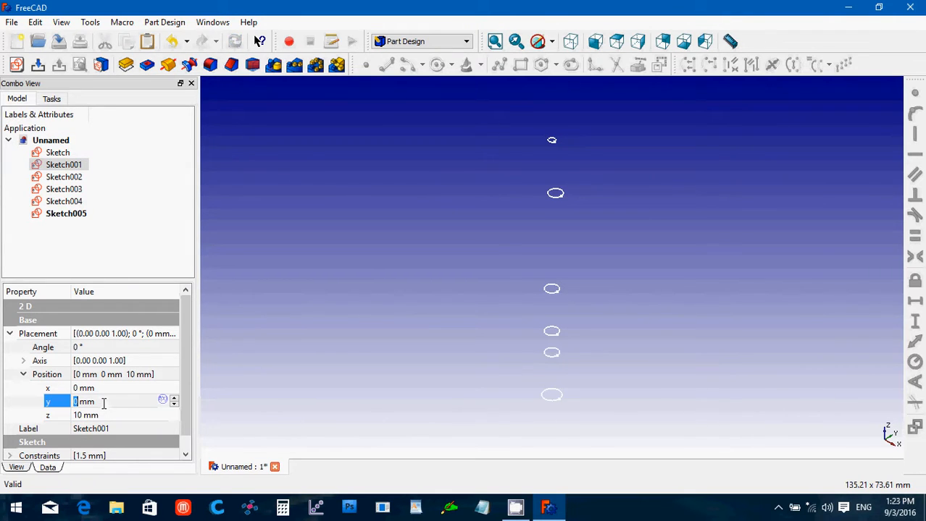
scroll(103, 405, "up", 2)
scroll(104, 404, "up", 1)
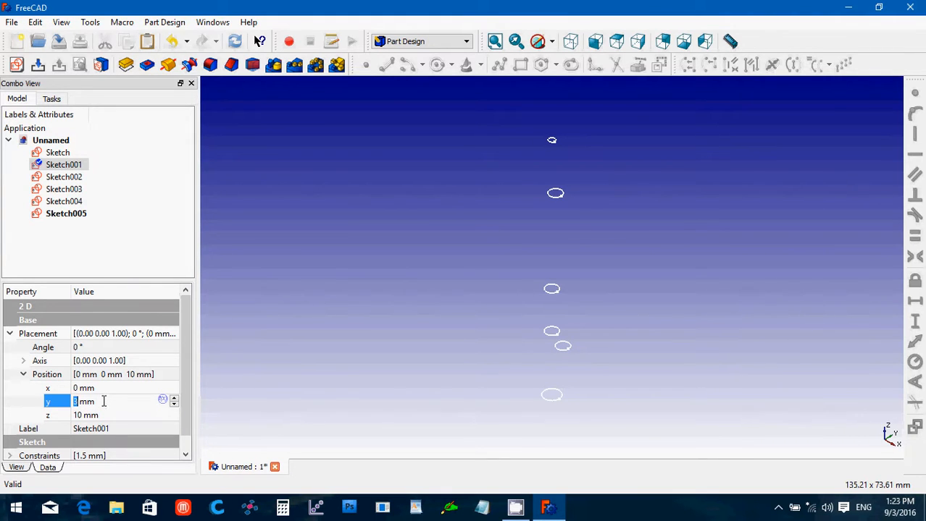
left_click(104, 391)
scroll(104, 394, "up", 1)
scroll(104, 393, "up", 2)
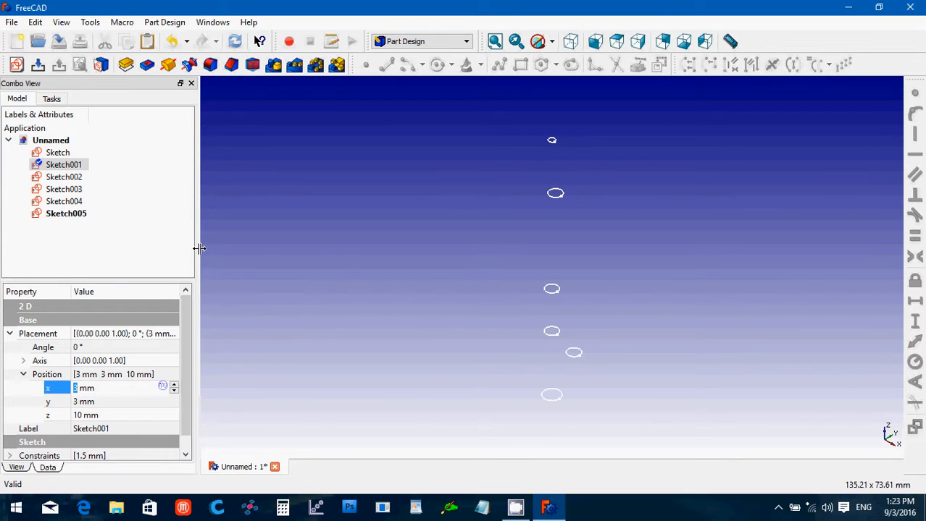
left_click(77, 404)
type("-3")
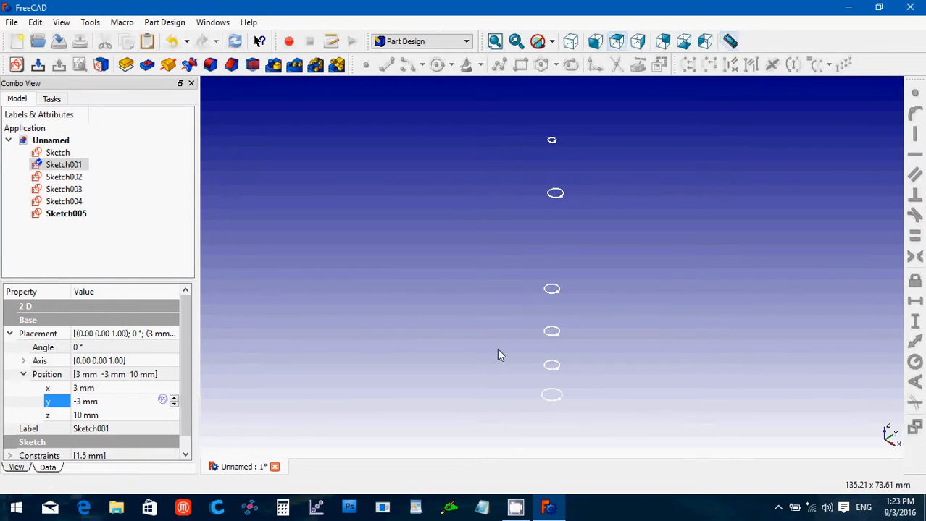
Offset Sketch002 sideways in its placement to an x position of 3 mm and a y position of -4 mm.
left_click(84, 178)
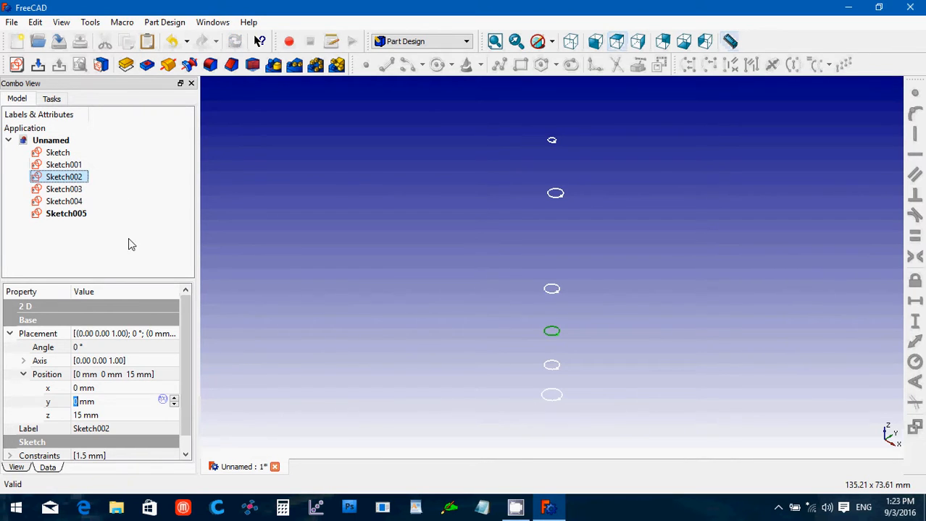
scroll(99, 402, "up", 2)
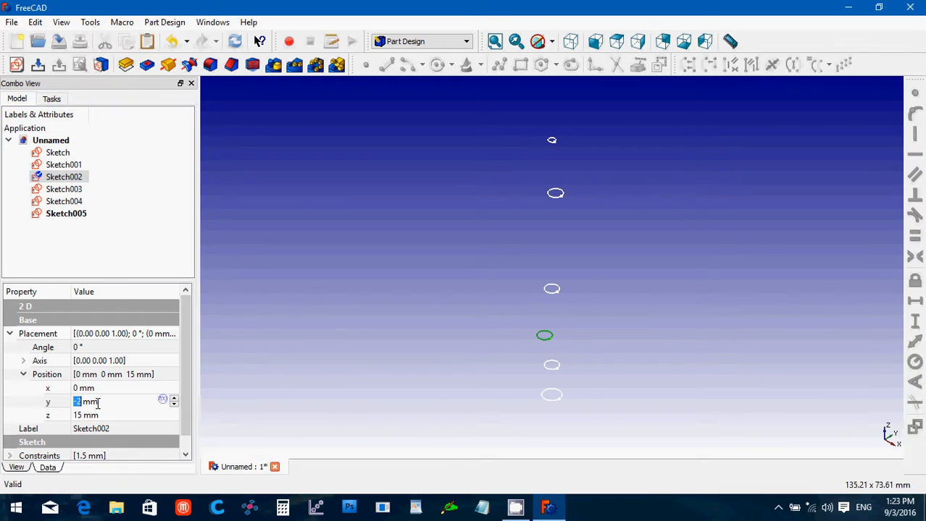
left_click(101, 388)
scroll(101, 387, "up", 2)
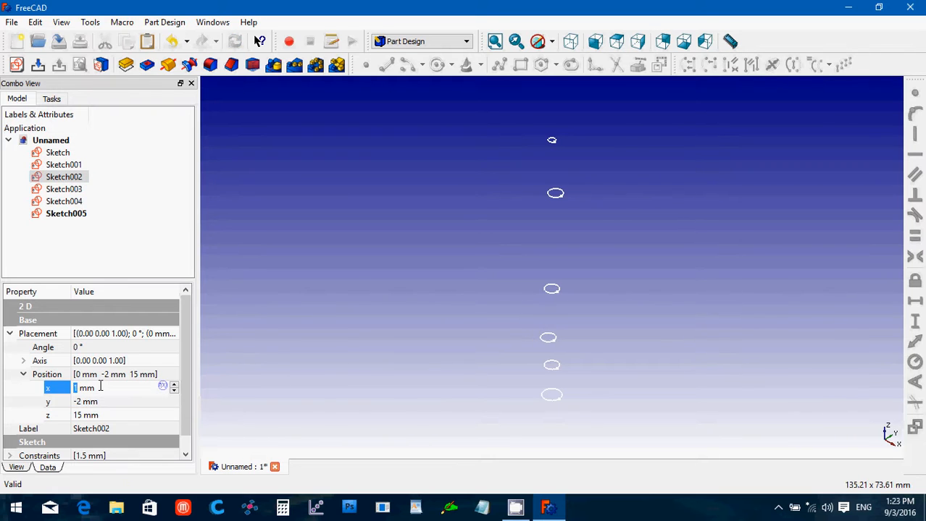
scroll(100, 388, "up", 1)
left_click(99, 402)
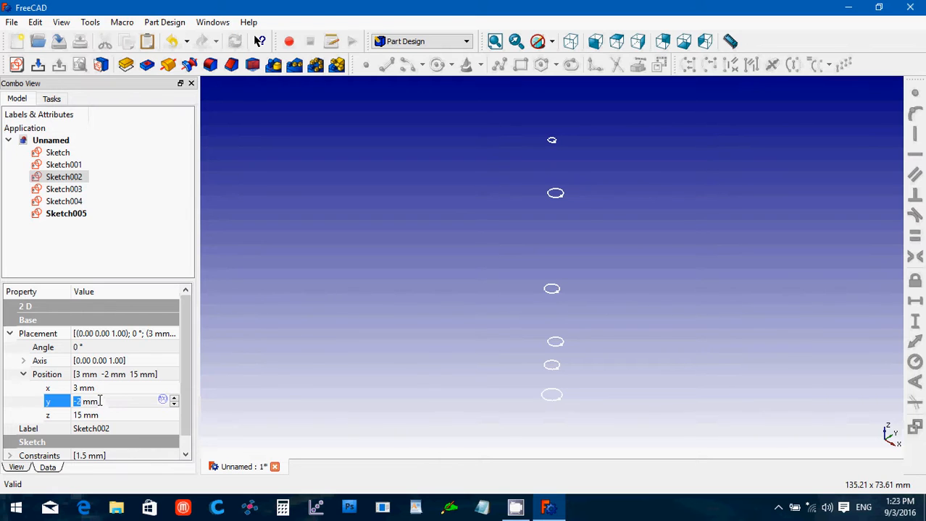
key("Down")
key("Down")
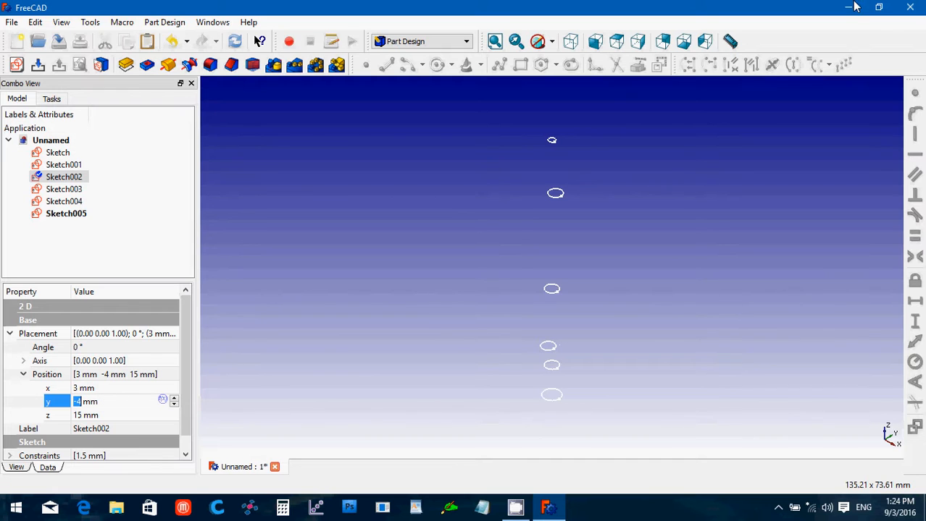
Adjust Sketch002's placement to a z position of 22 mm and a y position of -7 mm.
left_click(638, 43)
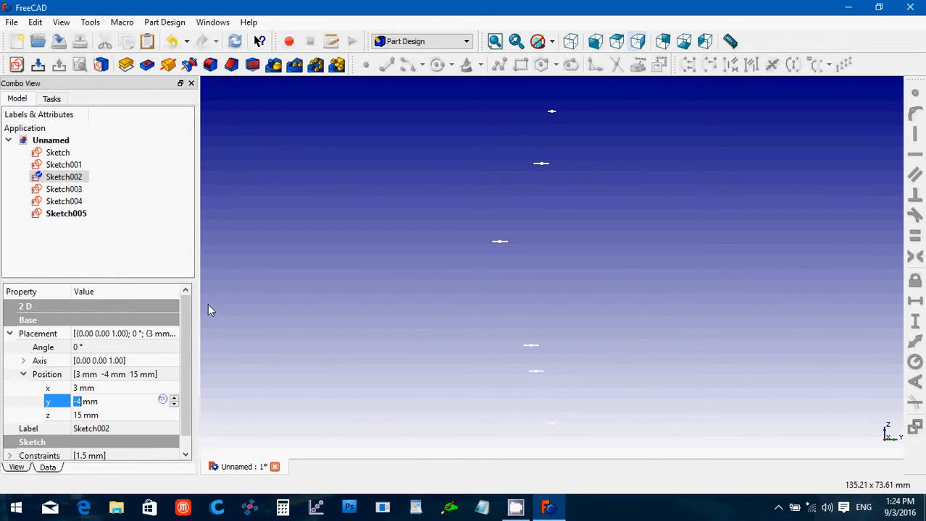
left_click(111, 418)
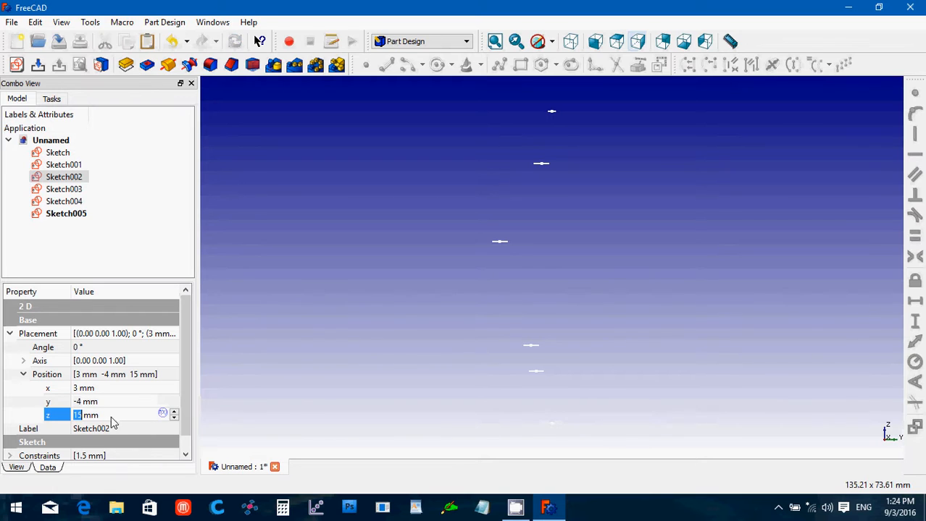
scroll(111, 423, "up", 5)
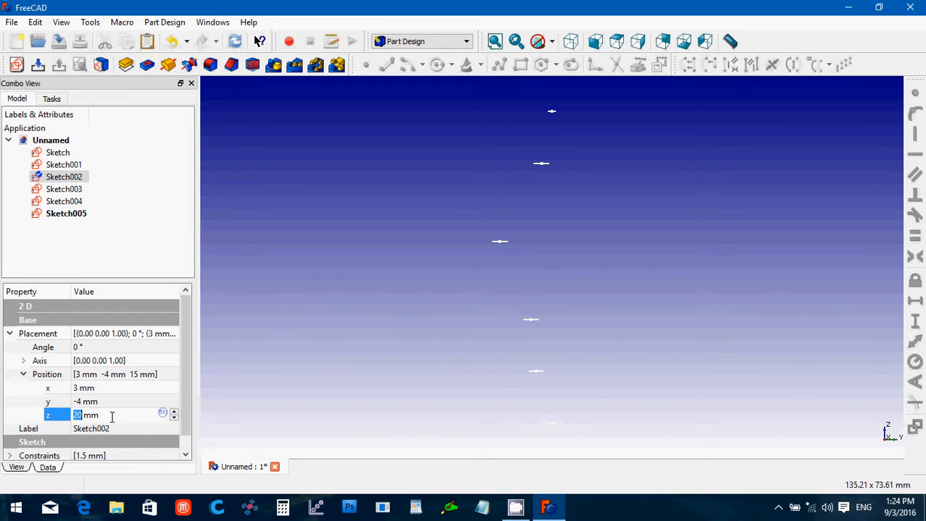
scroll(111, 418, "up", 4)
scroll(112, 418, "down", 2)
left_click(104, 401)
scroll(105, 402, "down", 1)
scroll(105, 403, "down", 2)
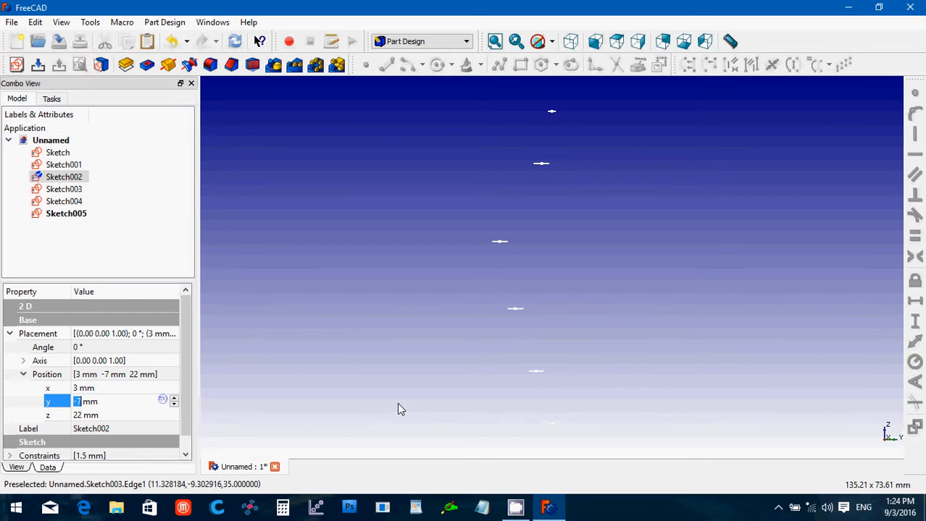
Return to an axonometric view of the circle sketches and switch to the Part workbench.
left_click(297, 209)
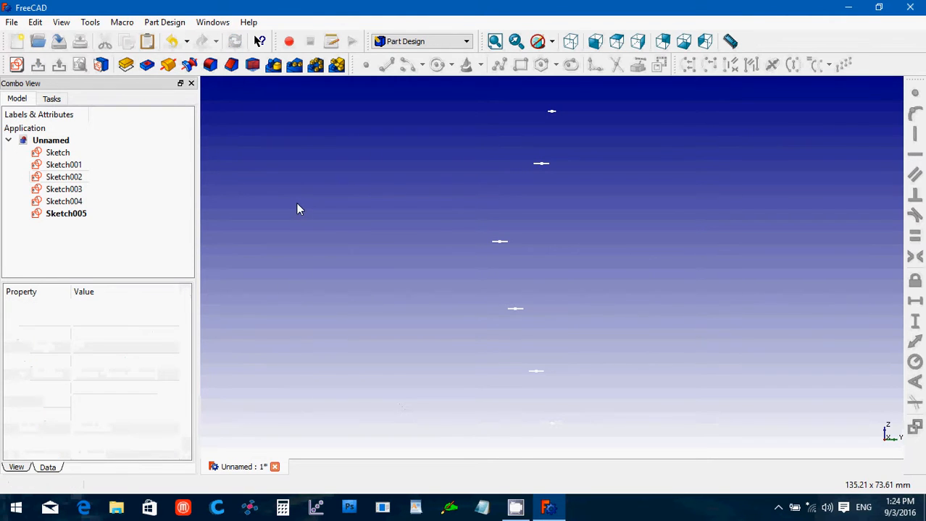
left_click(570, 41)
left_click(423, 43)
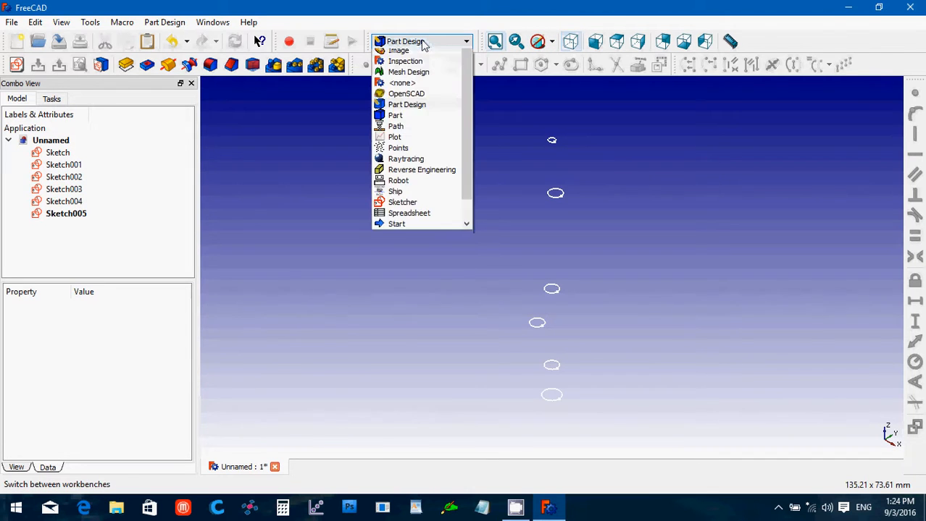
left_click(425, 182)
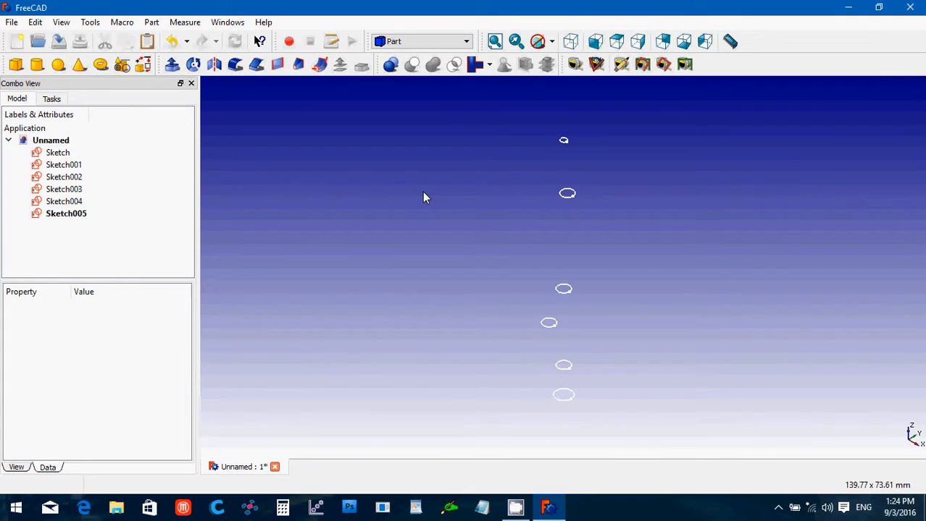
Start a Loft and add Sketch, Sketch001 and Sketch002 as its first profiles in that order.
left_click(299, 65)
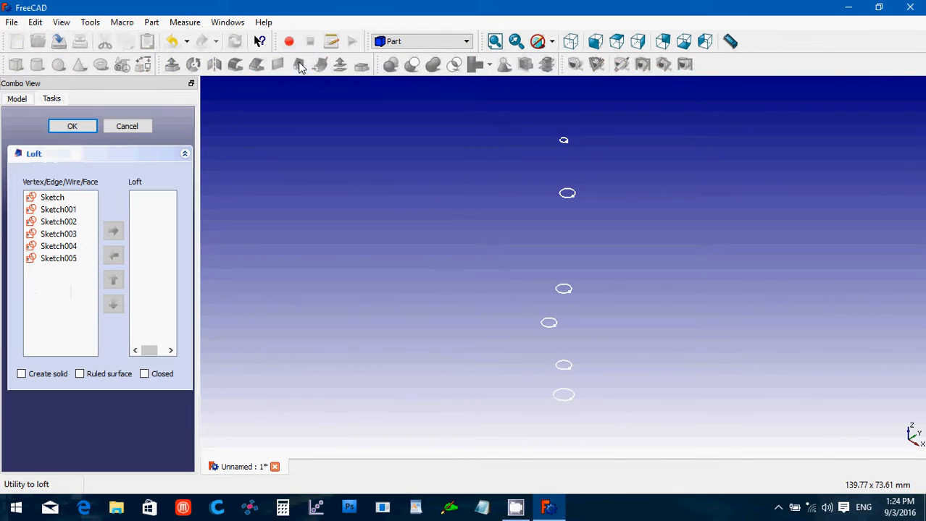
left_click(64, 200)
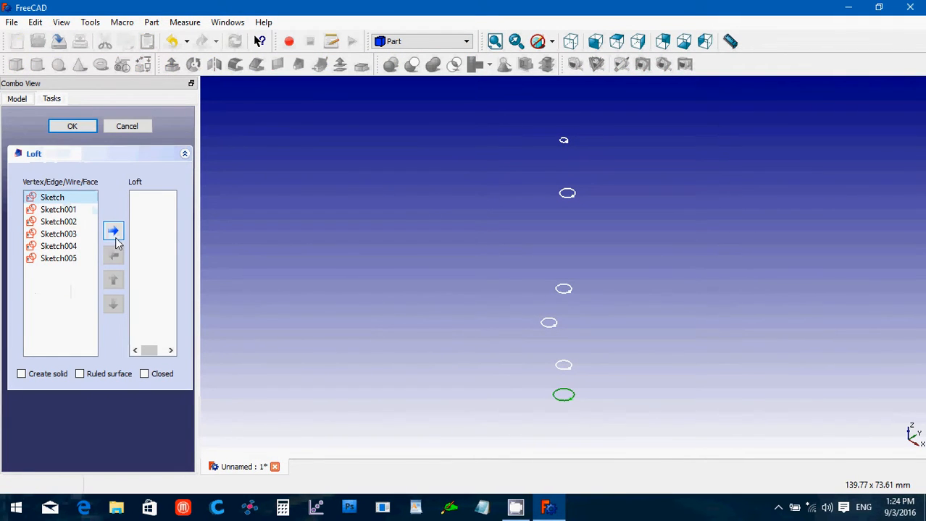
left_click(113, 231)
left_click(87, 197)
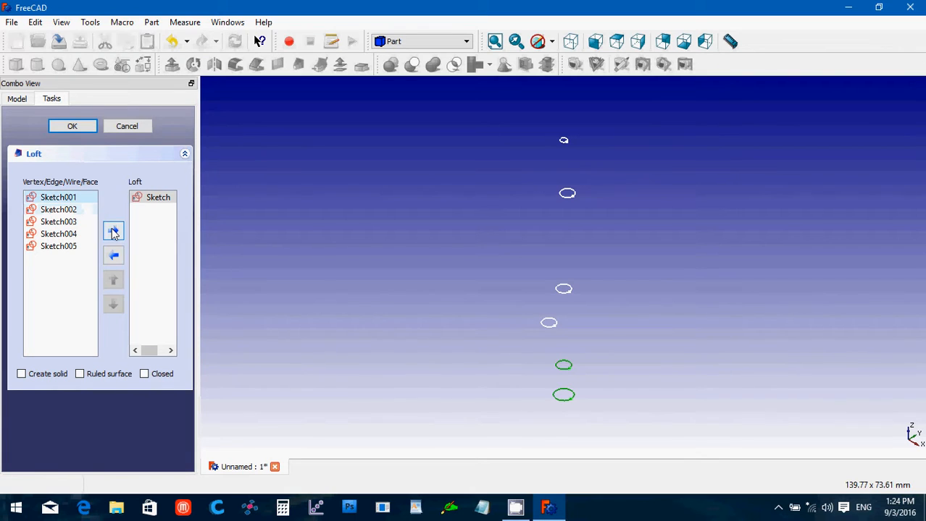
left_click(113, 231)
left_click(87, 198)
left_click(113, 231)
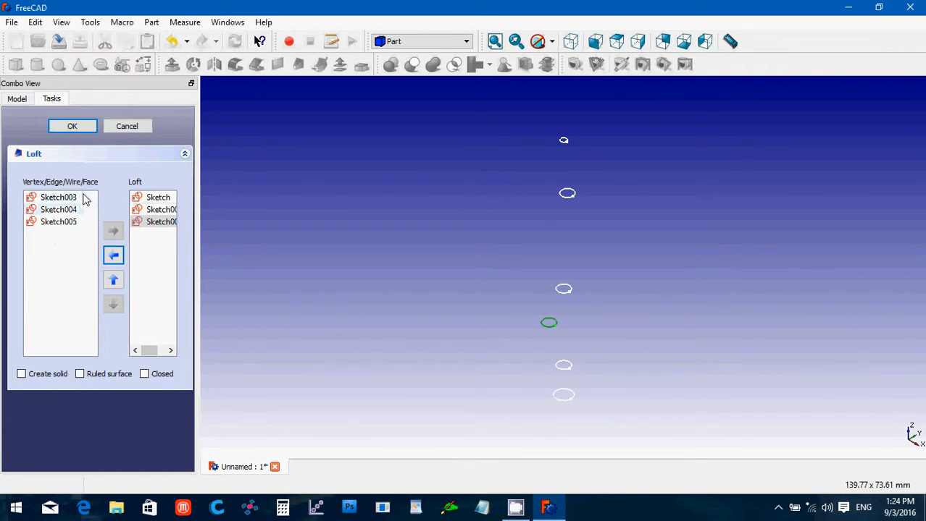
Add Sketch003, Sketch004 and Sketch005 to the loft profiles and create the loft as a solid.
left_click(87, 199)
left_click(113, 233)
left_click(79, 198)
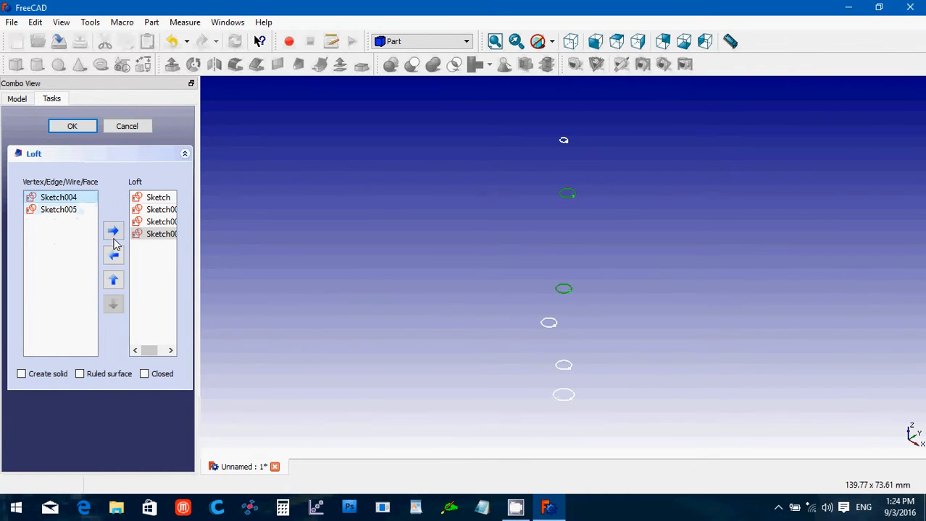
left_click(113, 231)
left_click(81, 201)
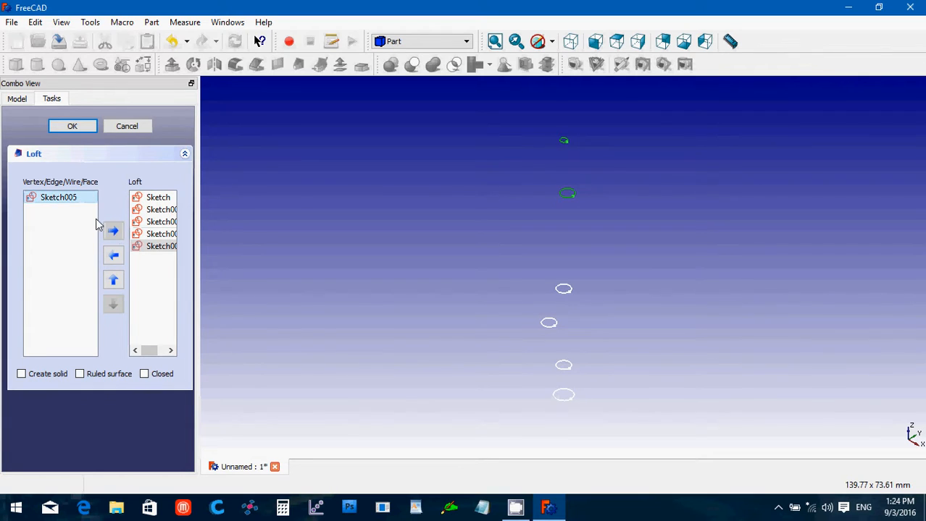
left_click(113, 232)
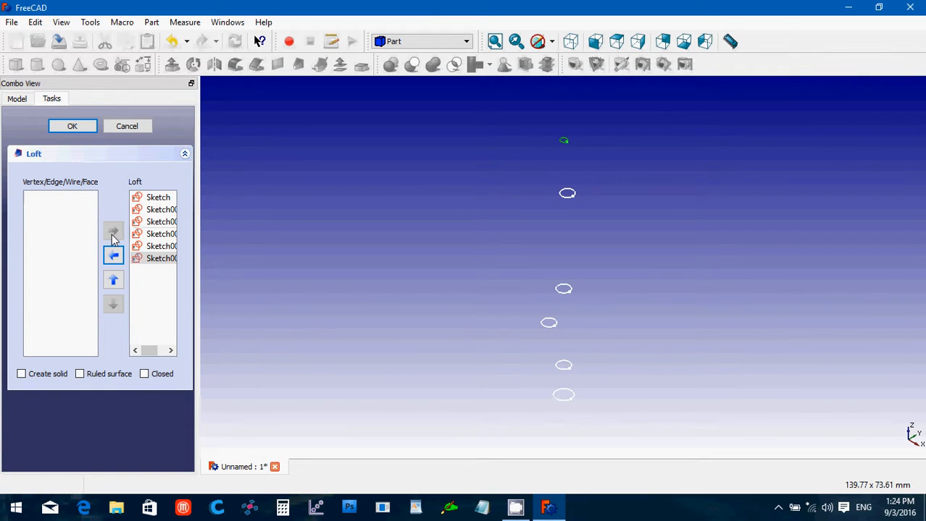
left_click(21, 375)
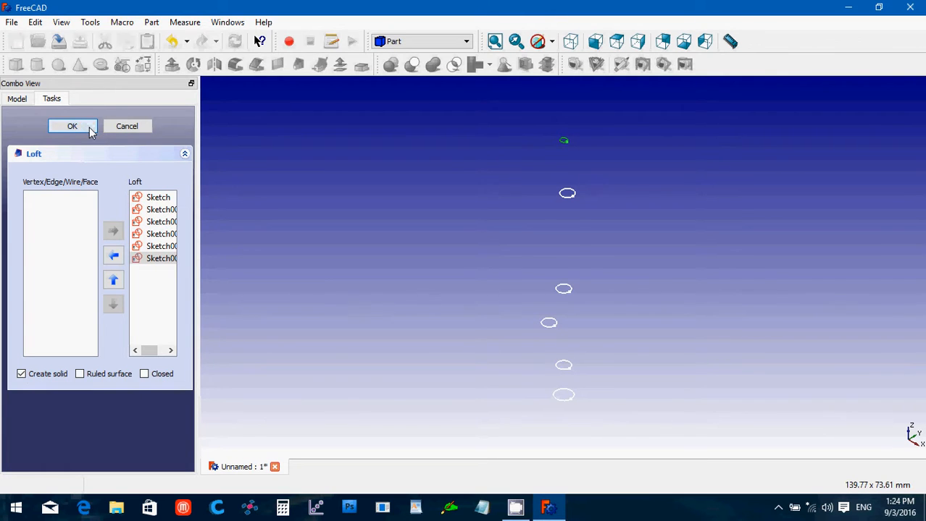
left_click(86, 127)
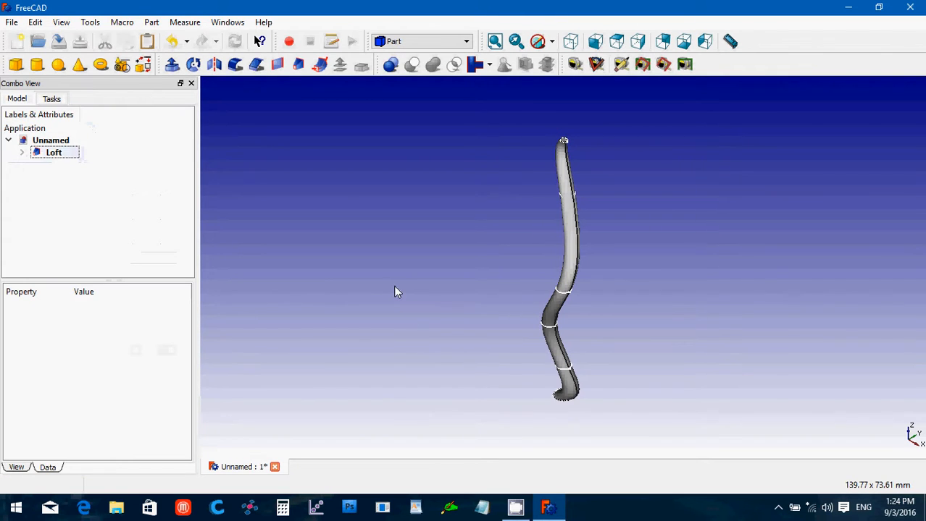
In front view, shift the loft's Sketch002 to an x position of 7 mm in its placement.
left_click(595, 42)
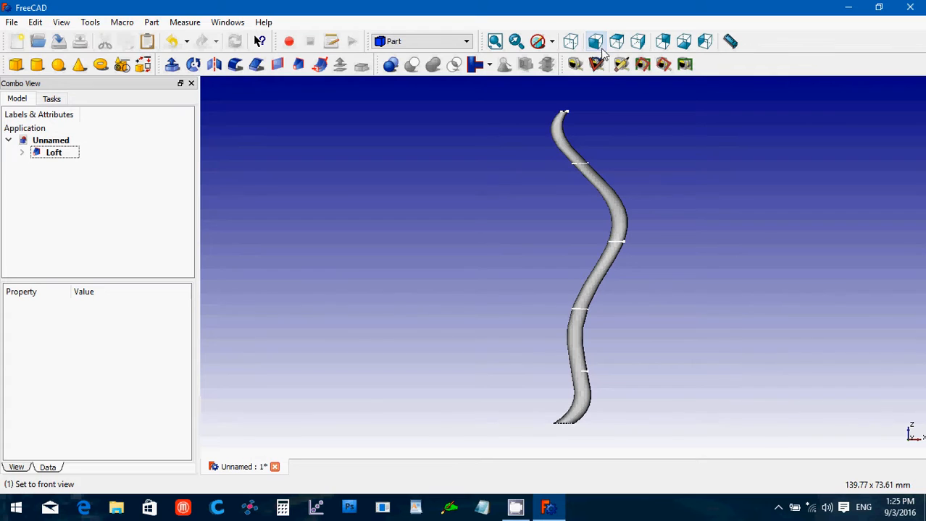
left_click(22, 152)
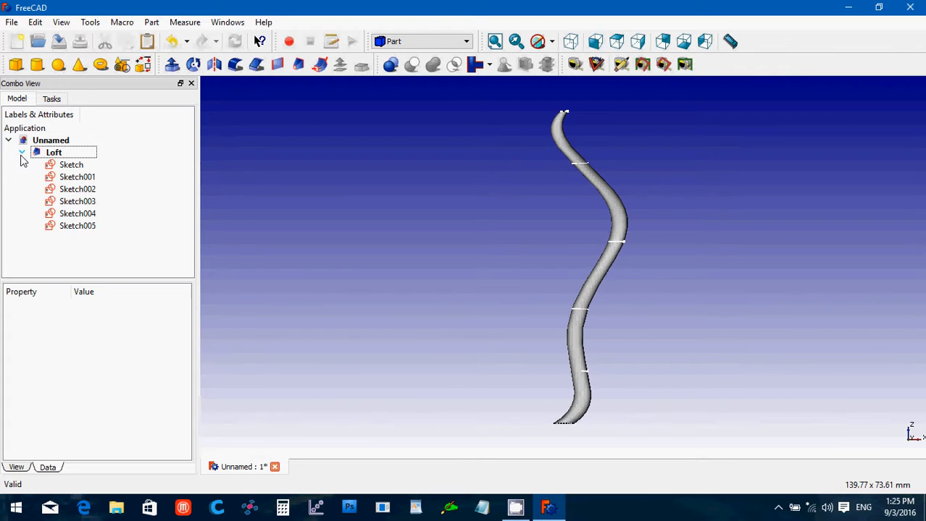
left_click(58, 190)
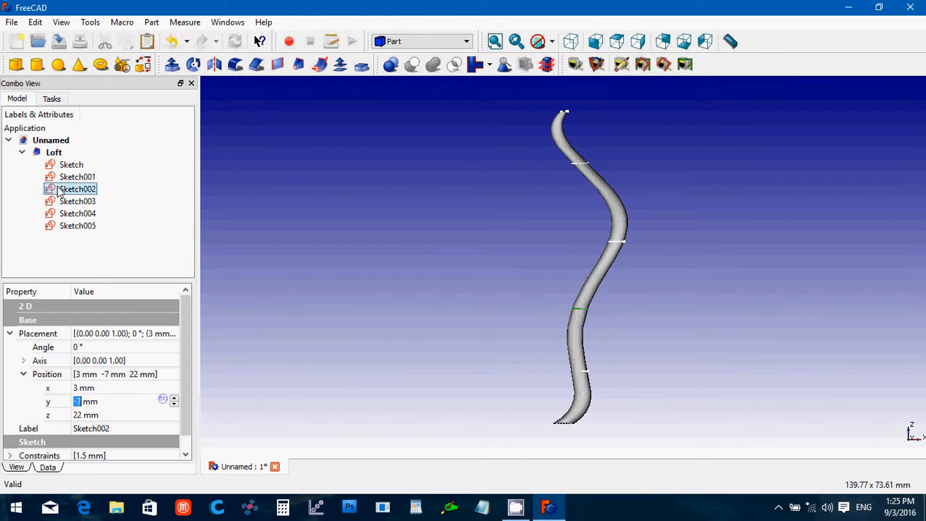
left_click(97, 389)
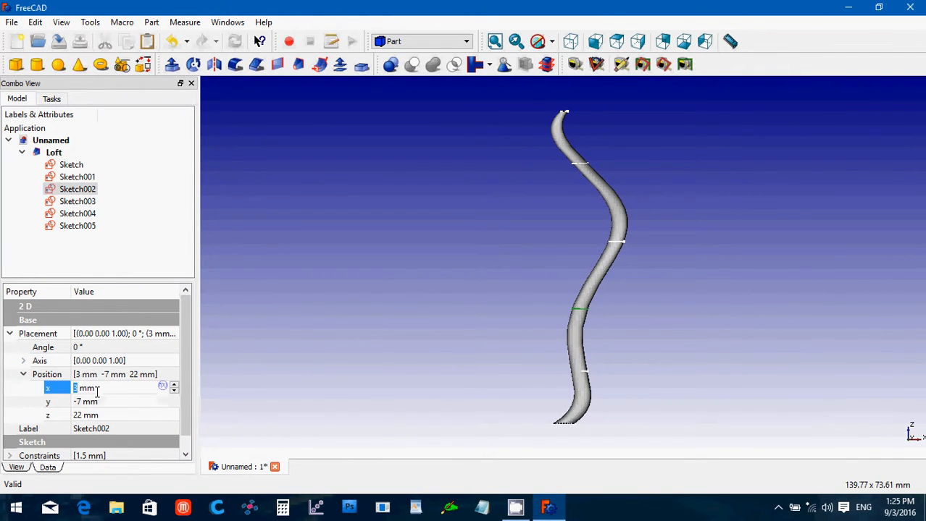
scroll(97, 391, "up", 1)
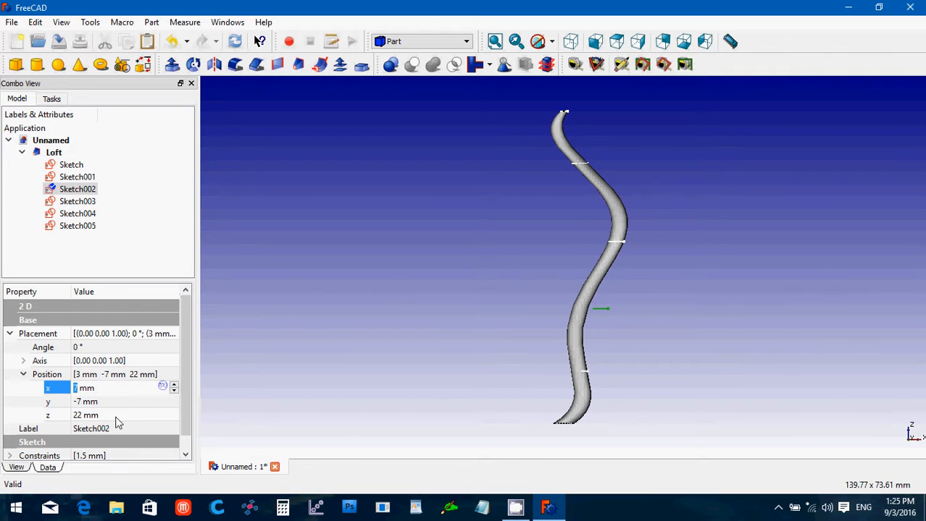
left_click(115, 417)
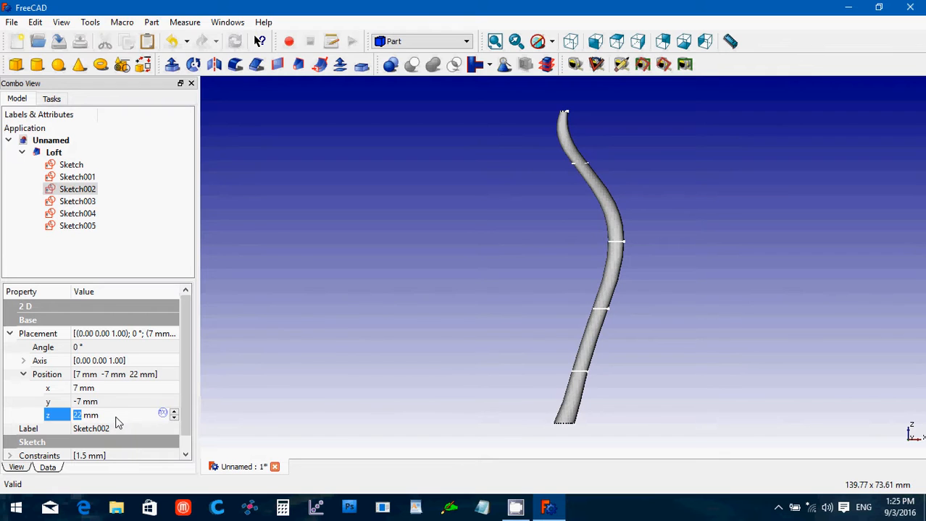
Offset the loft's Sketch001 in its placement to an x position of 5 mm and a y position of -4 mm.
left_click(94, 179)
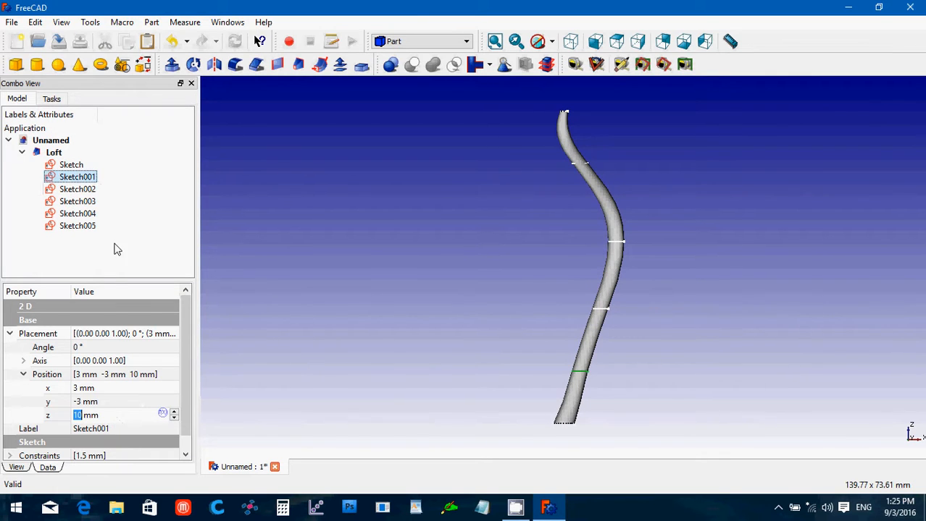
left_click(102, 389)
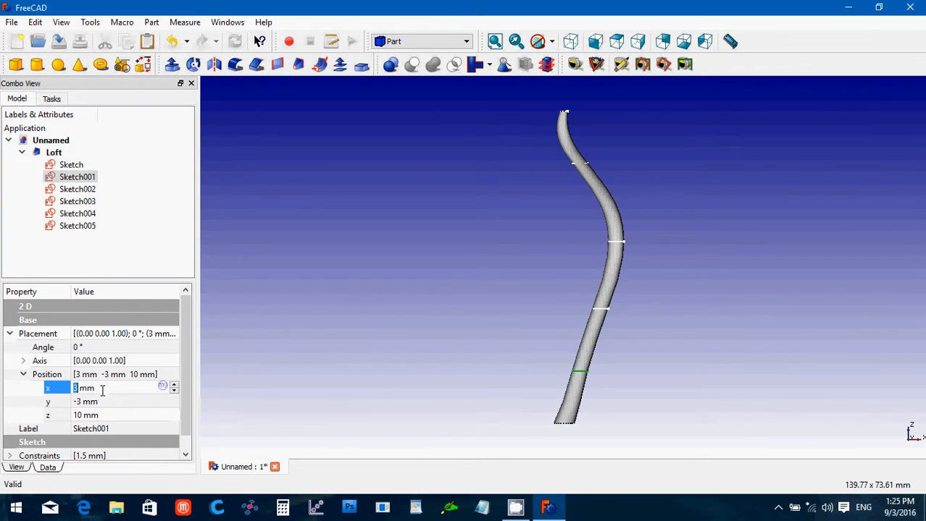
scroll(103, 391, "up", 2)
left_click(109, 403)
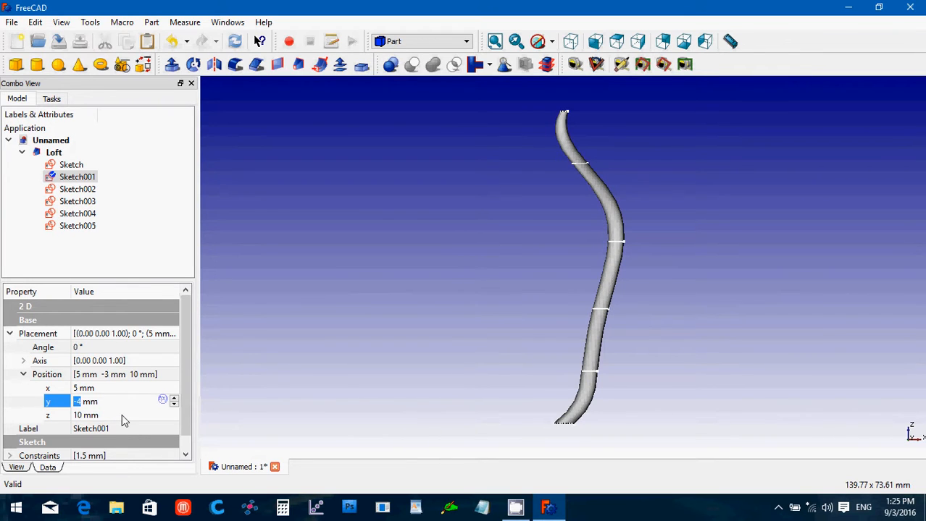
left_click(122, 415)
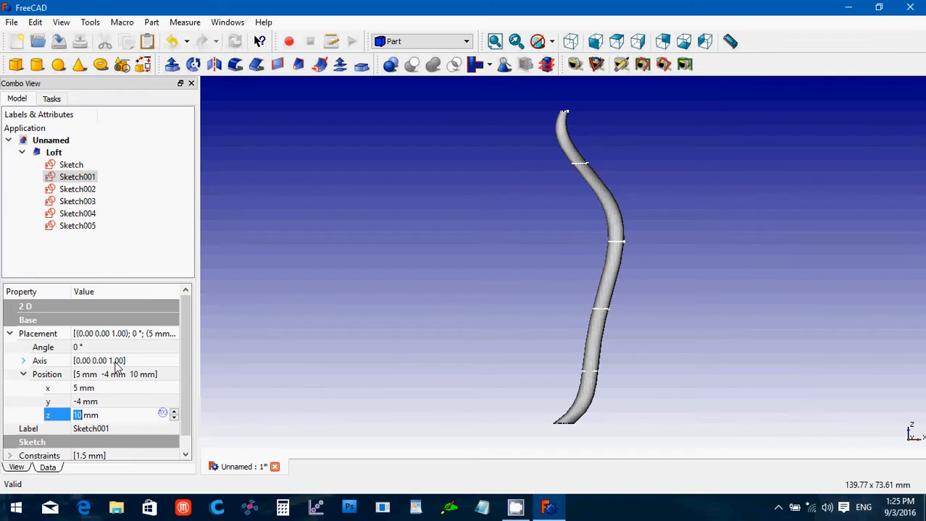
Adjust the loft's Sketch003 placement to a z position of 37 mm and an x position of 9 mm.
left_click(91, 213)
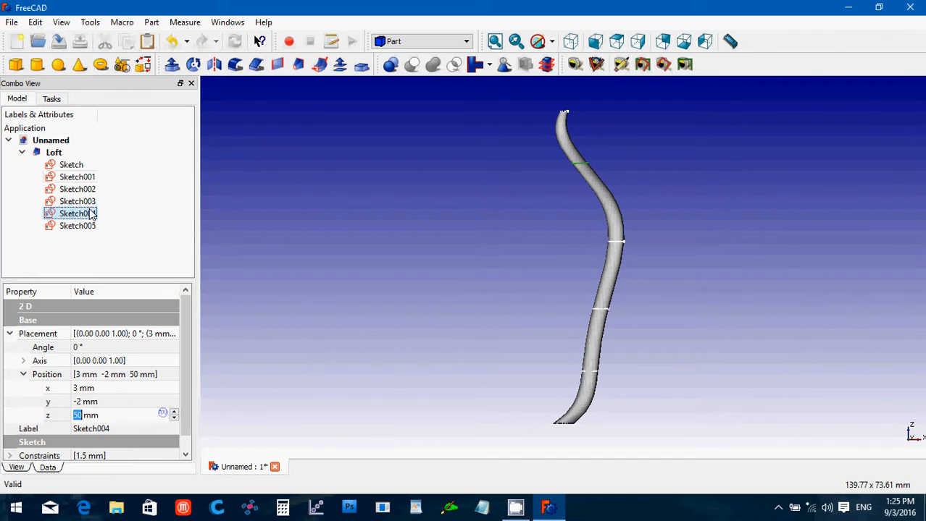
left_click(90, 202)
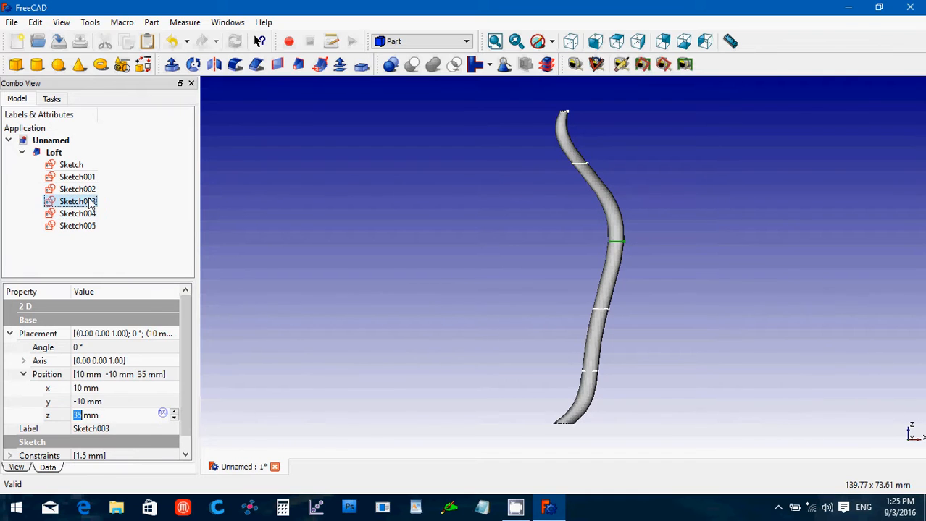
left_click(109, 416)
scroll(109, 417, "up", 2)
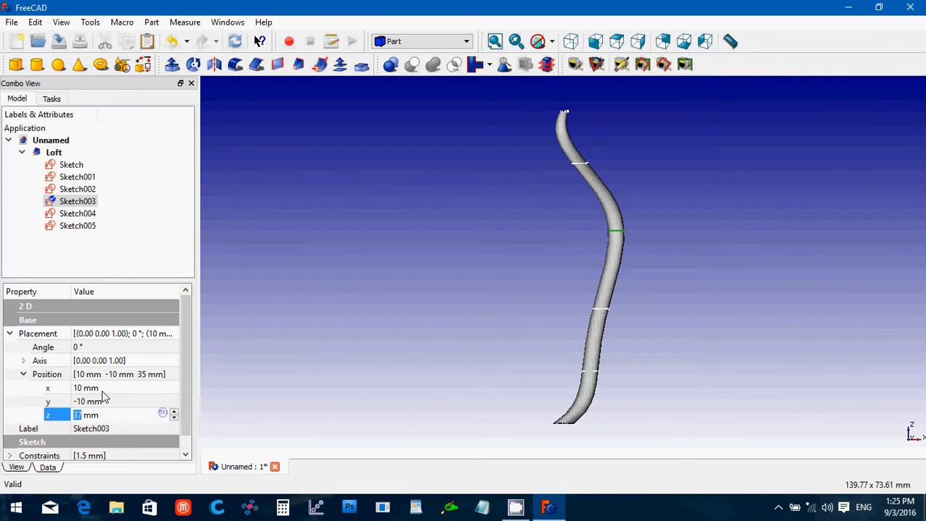
left_click(103, 392)
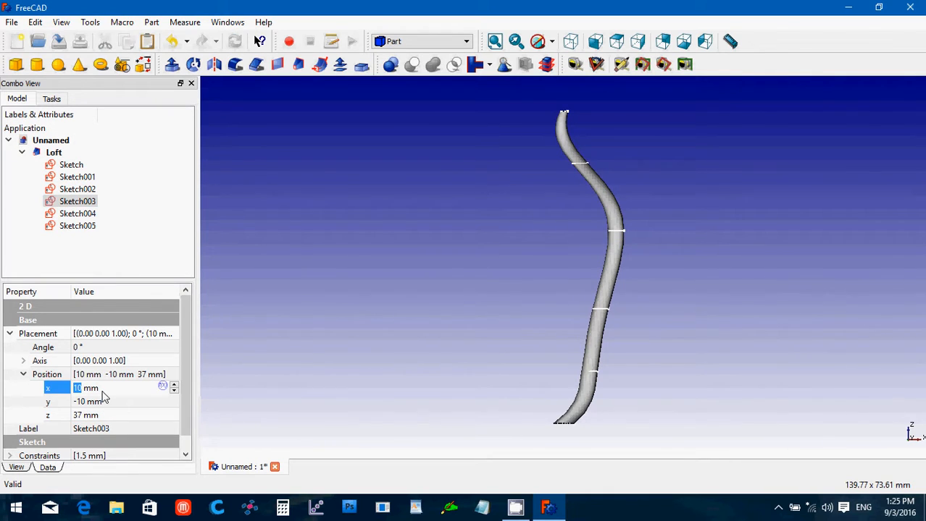
scroll(104, 391, "down", 2)
scroll(102, 392, "down", 1)
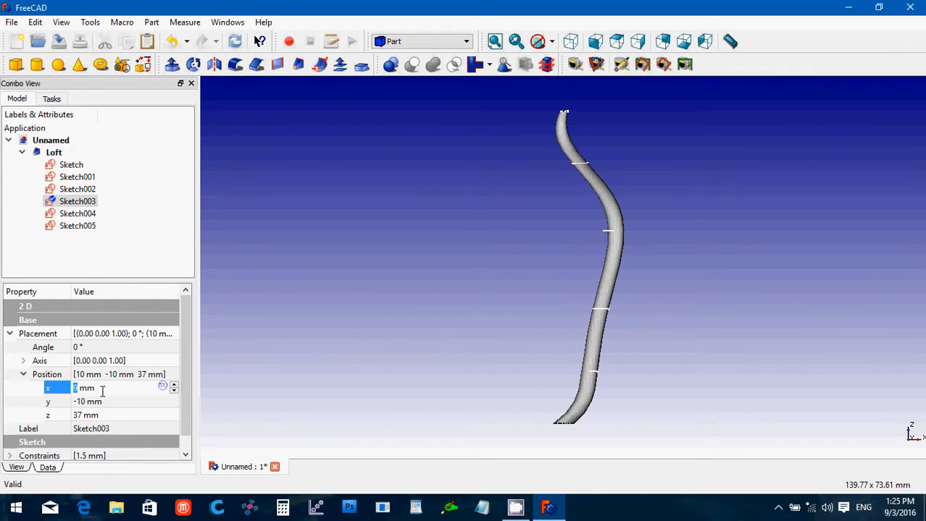
Shift Sketch003 to a y position of -11 mm in its placement and clear the selection.
left_click(108, 403)
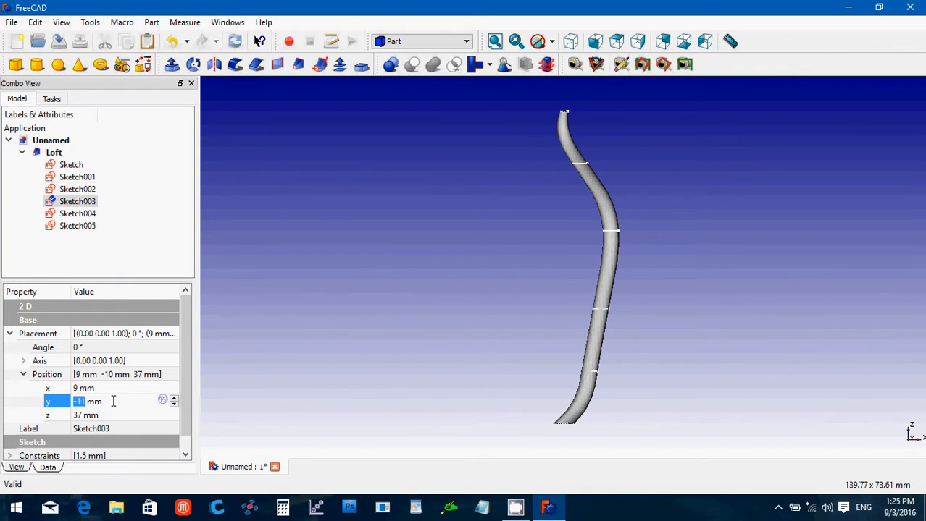
scroll(109, 403, "up", 1)
left_click(209, 396)
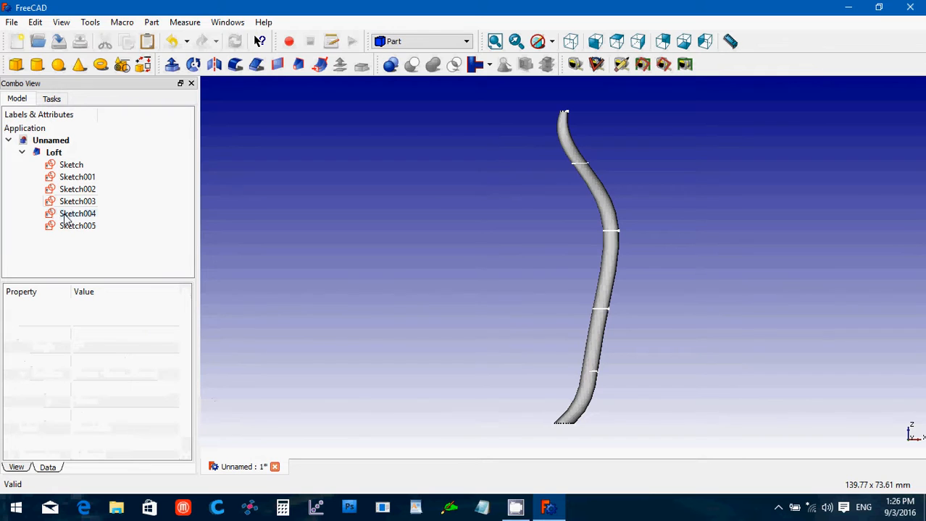
Adjust Sketch001's placement to an x position of 3 mm and a y position of -6 mm.
left_click(76, 178)
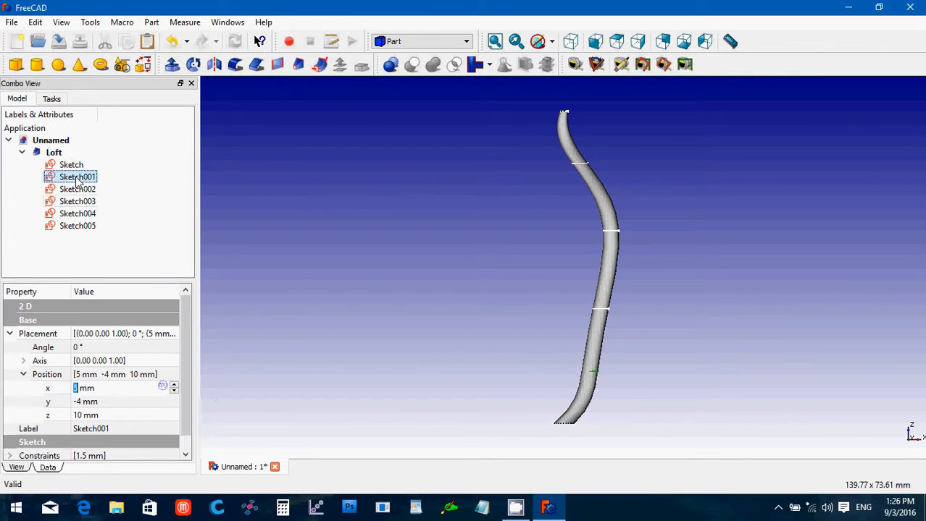
left_click(101, 389)
scroll(100, 388, "down", 1)
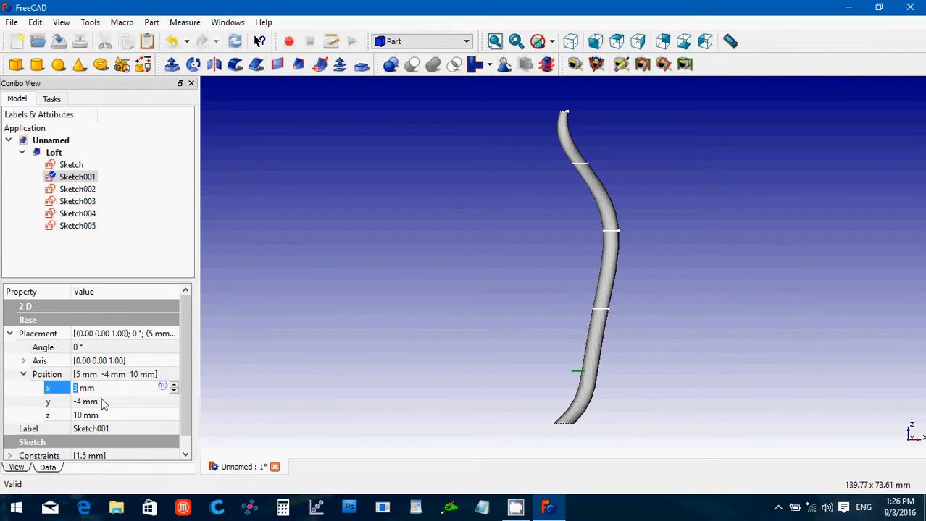
left_click(101, 402)
scroll(102, 400, "down", 1)
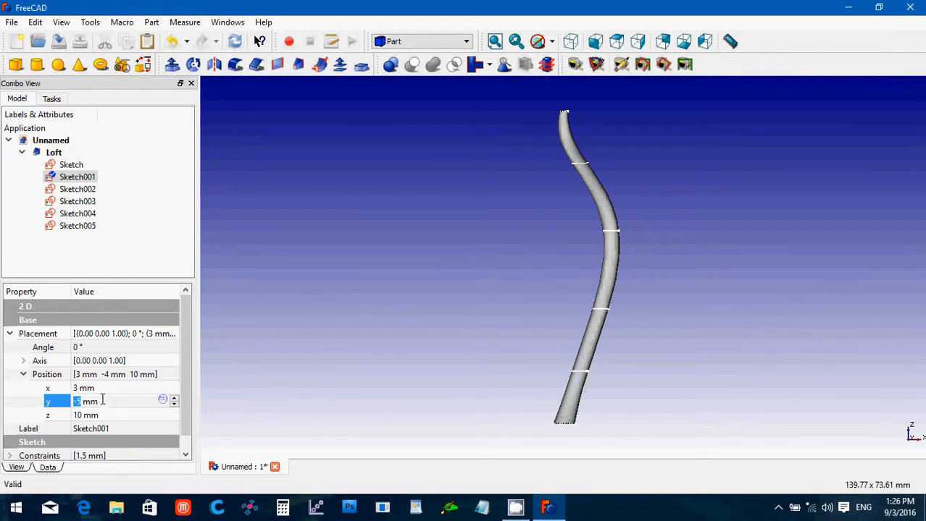
Set Sketch001's x position to 1 mm in its placement.
left_click(105, 391)
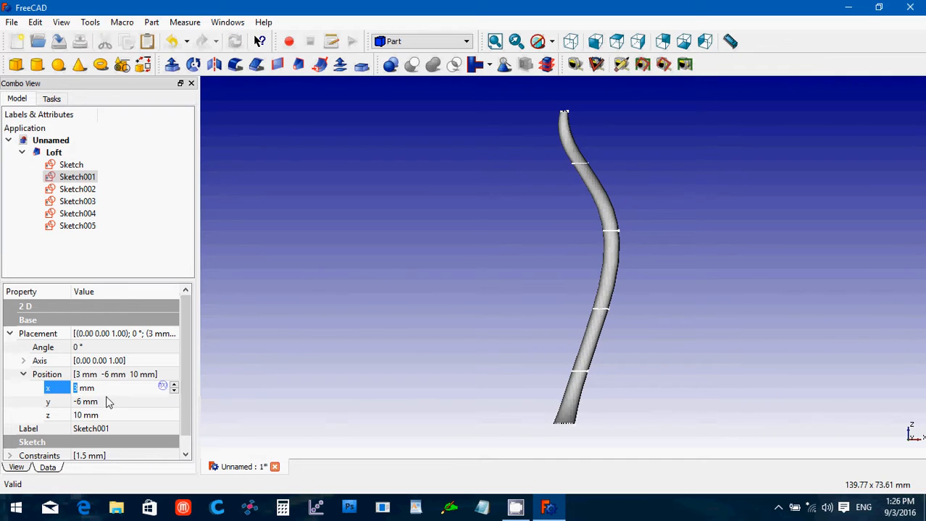
scroll(104, 389, "down", 1)
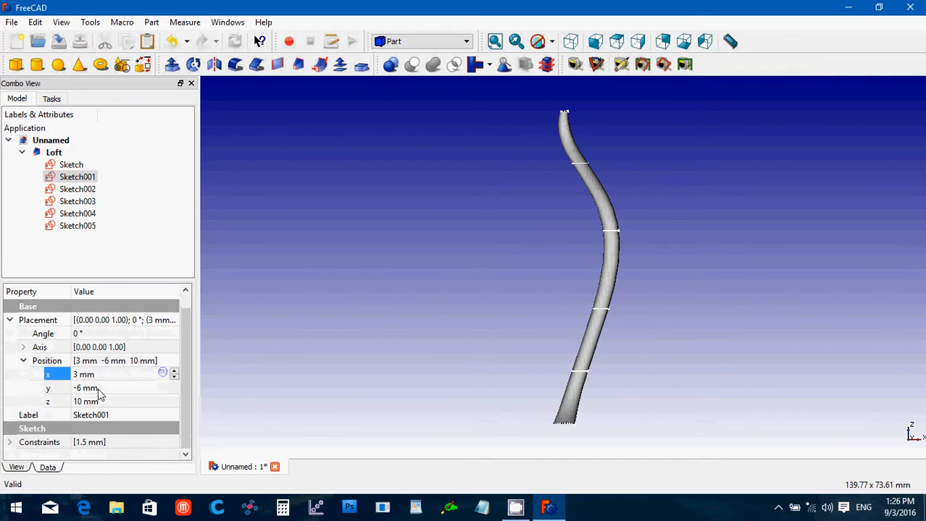
scroll(104, 376, "down", 1)
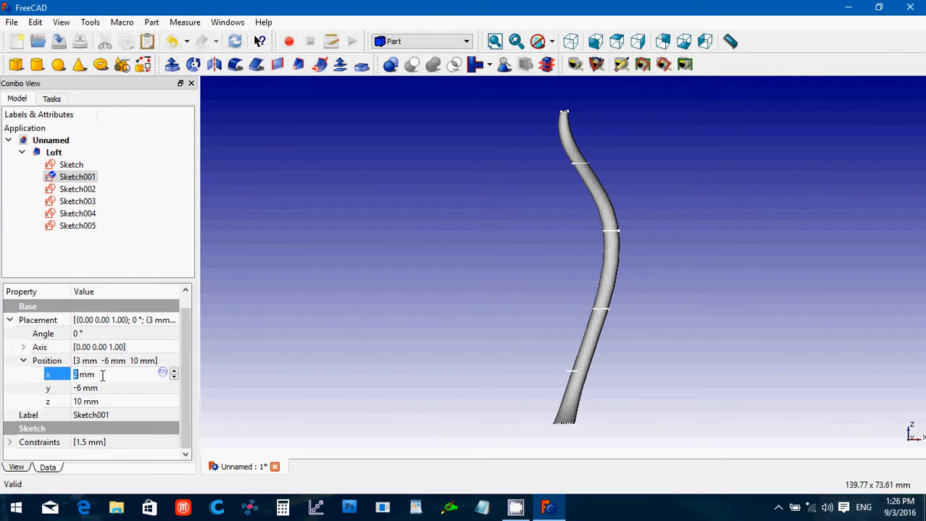
left_click(107, 389)
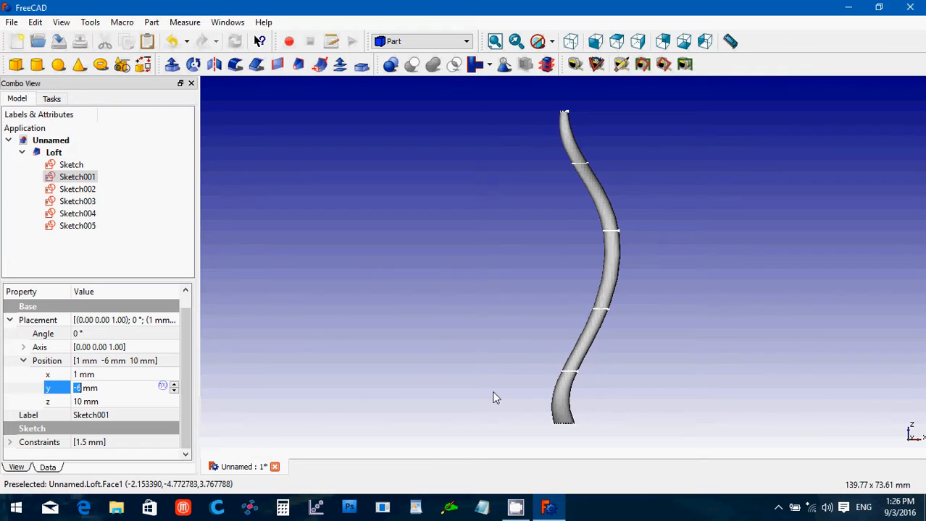
Set Sketch001's y position to -2 mm in its placement and clear the selection.
left_click(102, 389)
scroll(103, 388, "down", 1)
scroll(103, 389, "down", 1)
scroll(103, 389, "up", 1)
scroll(102, 389, "up", 1)
left_click(110, 375)
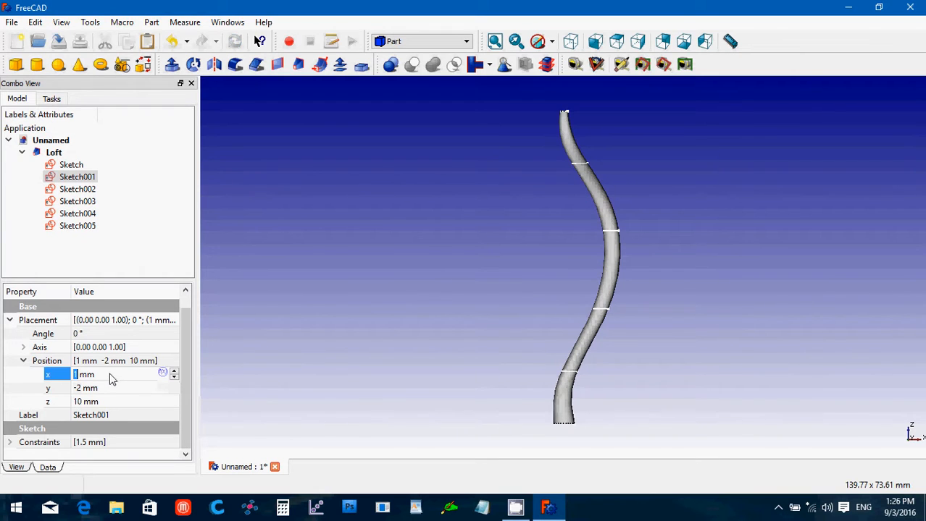
left_click(456, 430)
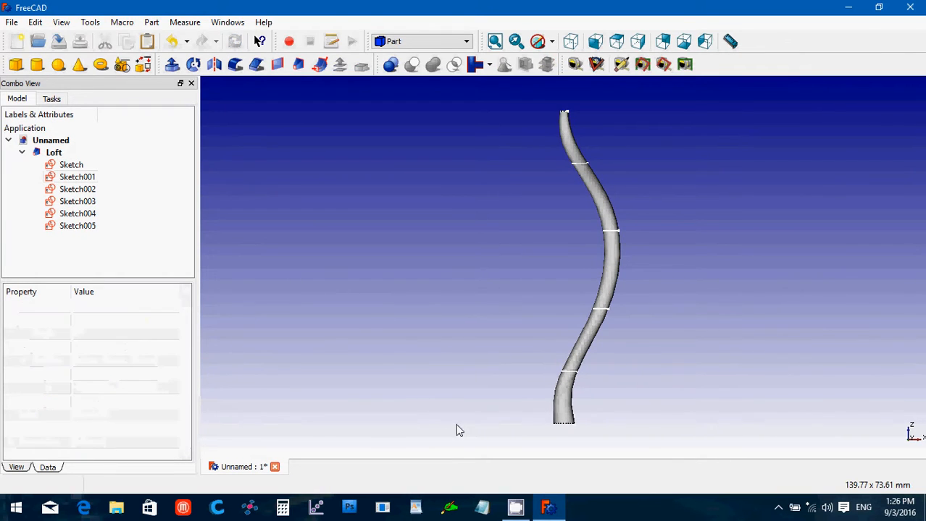
Hide all six sketches under the loft, from Sketch to Sketch005, and collapse the loft in the model tree.
left_click(570, 42)
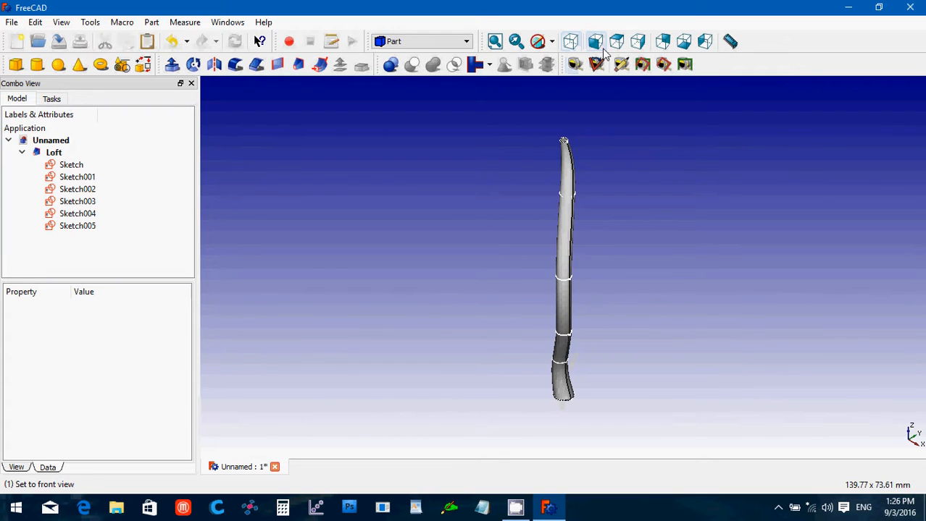
left_click(600, 45)
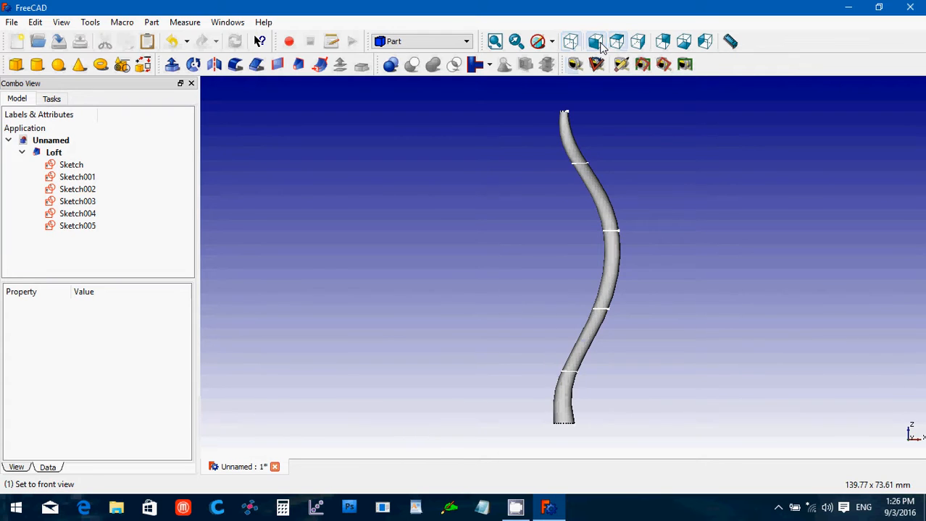
left_click(639, 44)
left_click(639, 45)
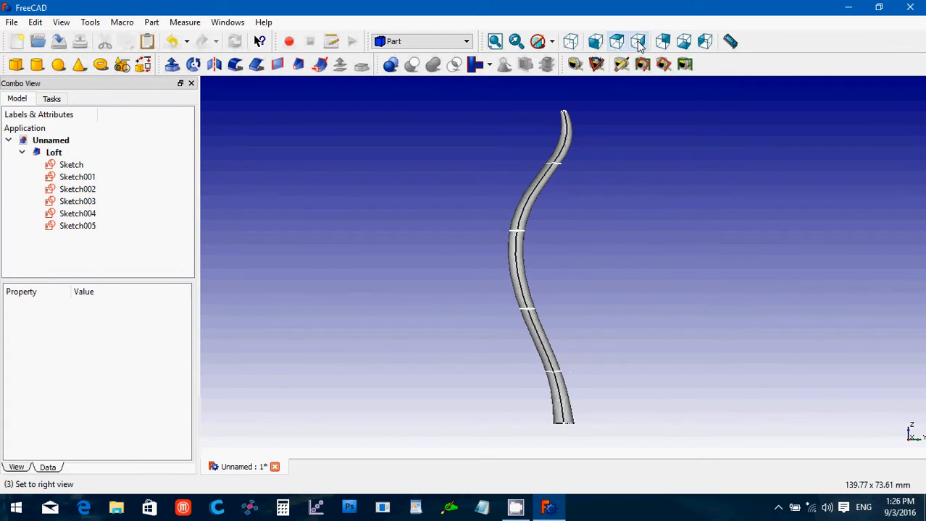
left_click(571, 47)
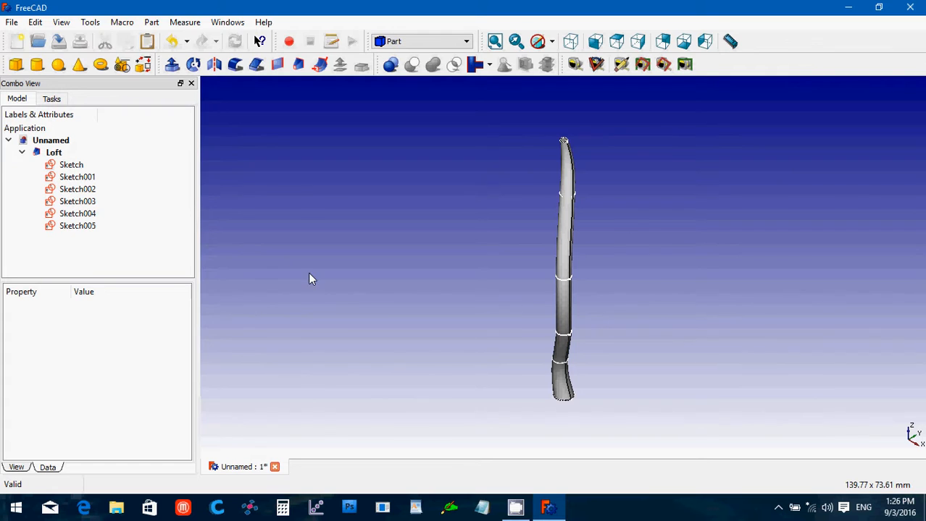
left_click(67, 166)
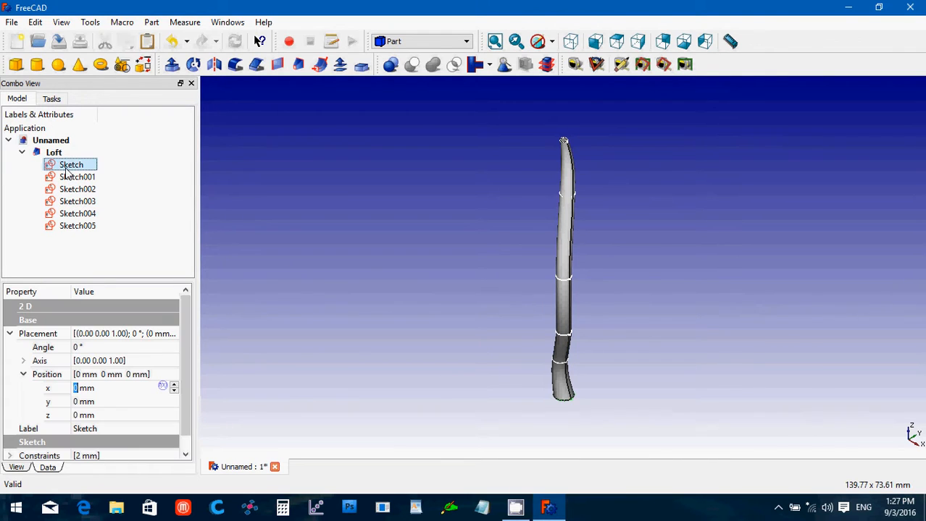
left_click(80, 227, "shift")
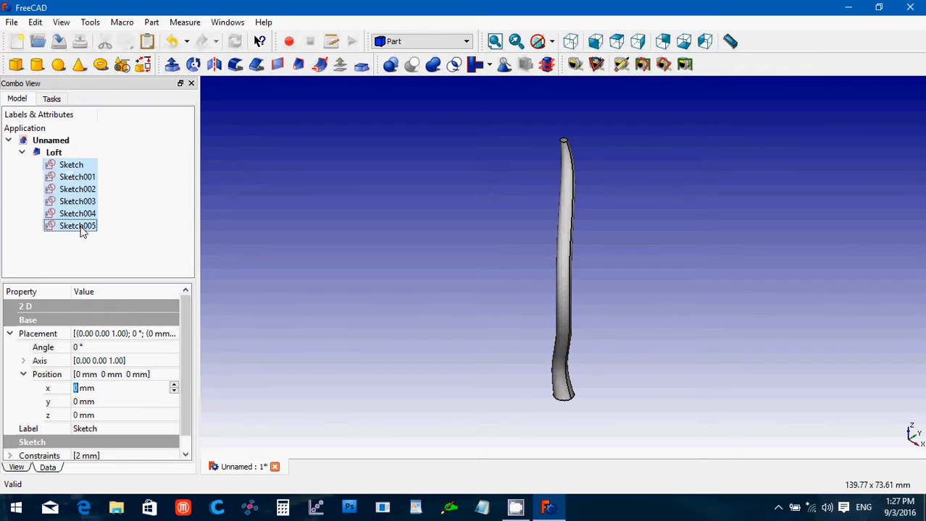
key("space")
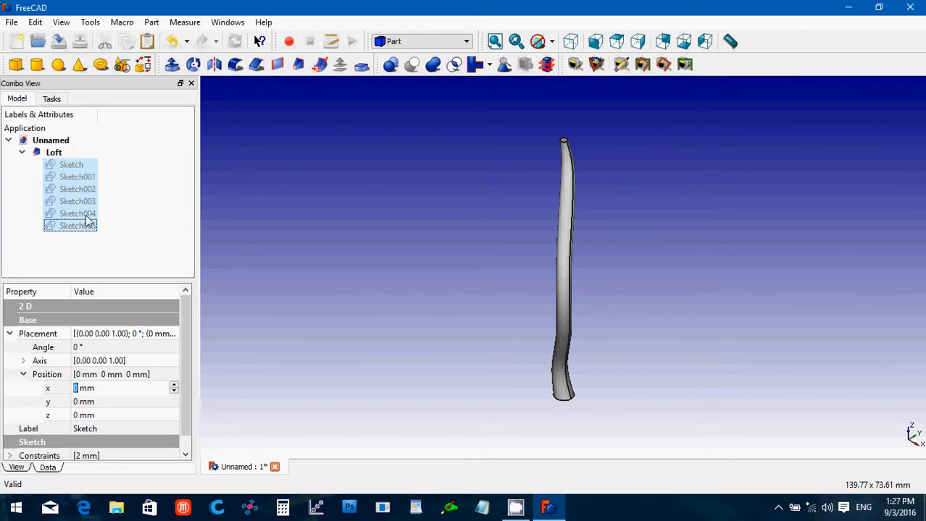
left_click(22, 152)
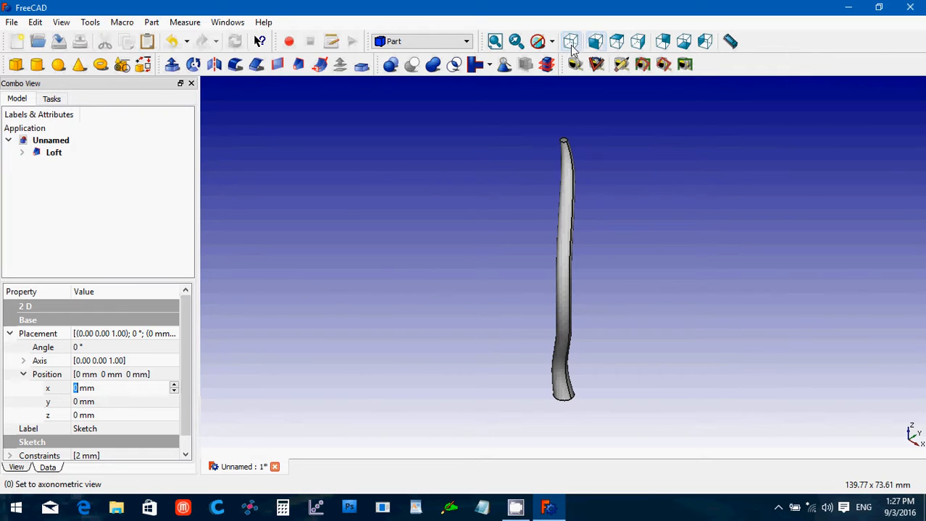
Add a torus primitive around the base of the loft.
left_click(494, 42)
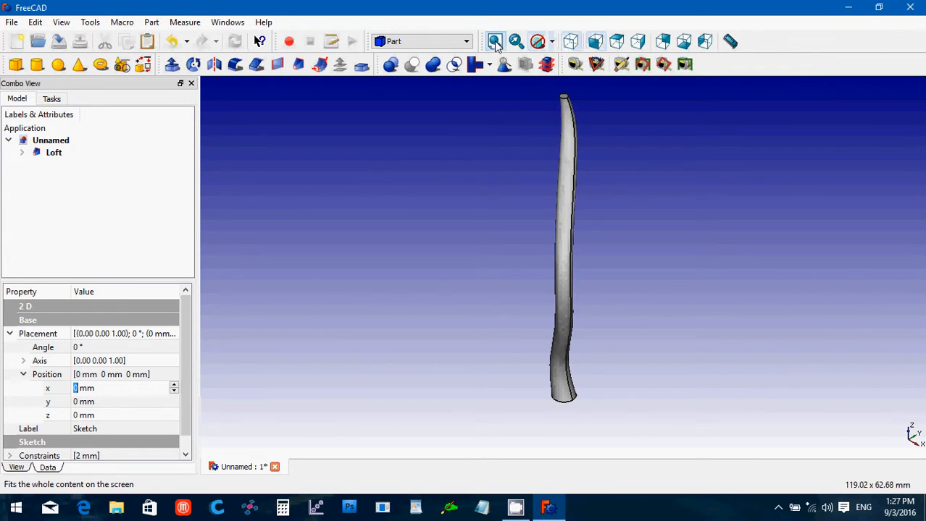
left_click(594, 41)
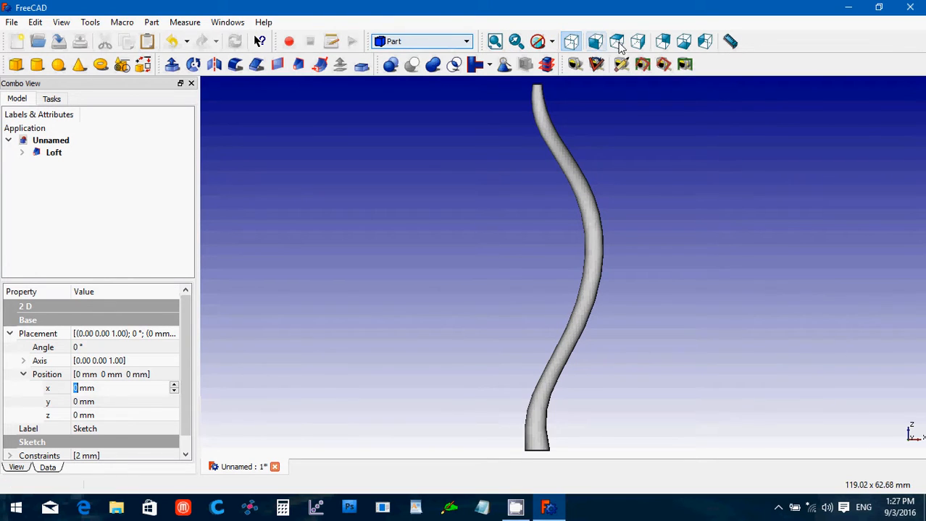
left_click(101, 65)
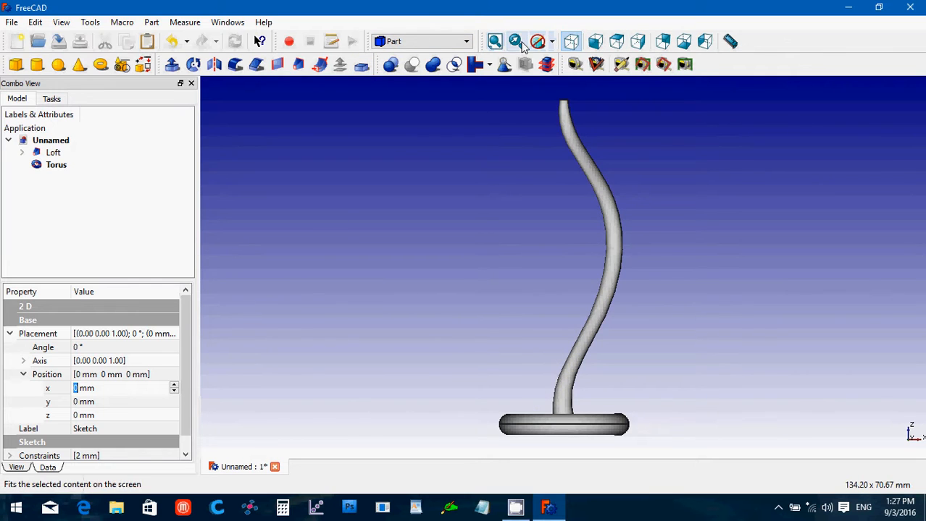
left_click(571, 41)
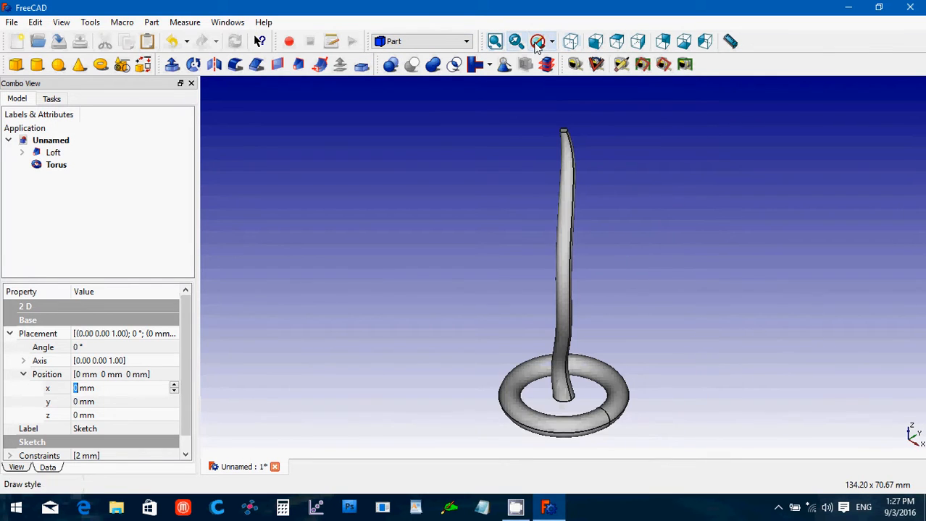
Set the torus's Radius1 to 3 mm and Radius2 to 1 mm.
left_click(54, 166)
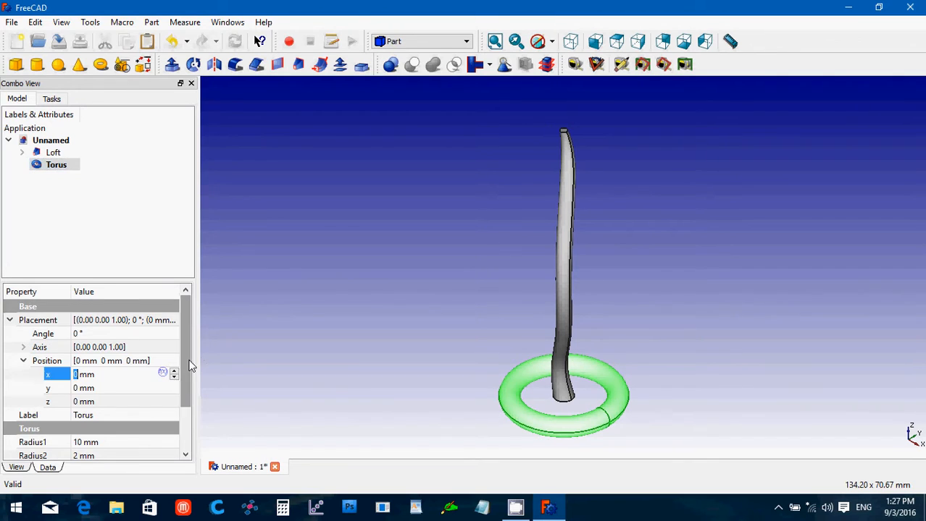
scroll(190, 366, "down", 2)
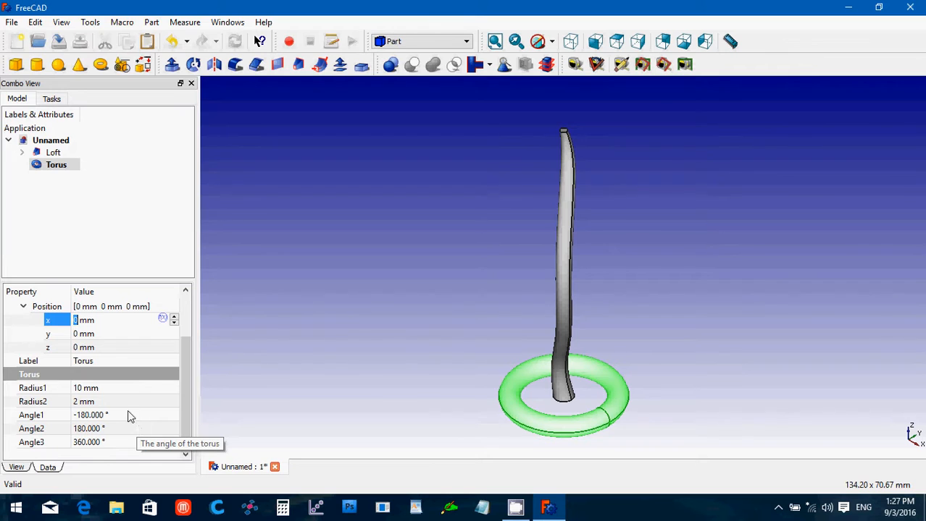
left_click(106, 388)
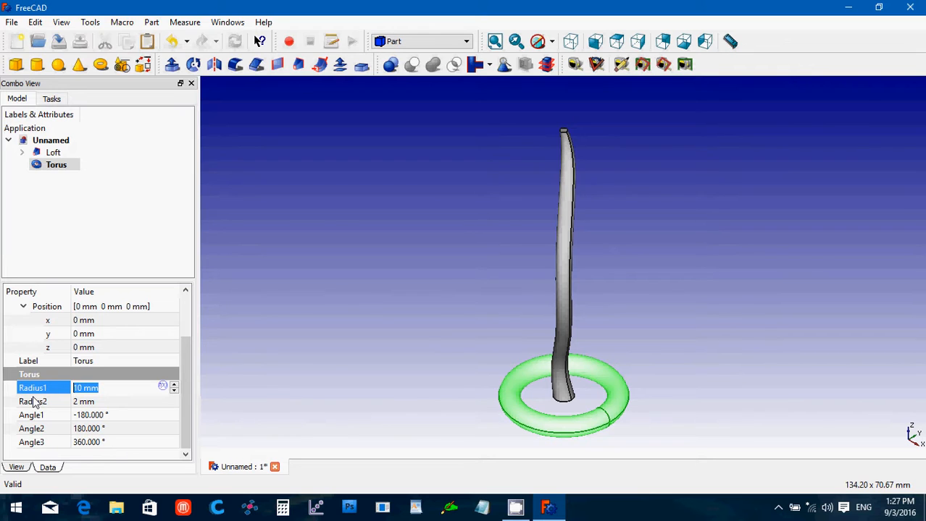
type("3")
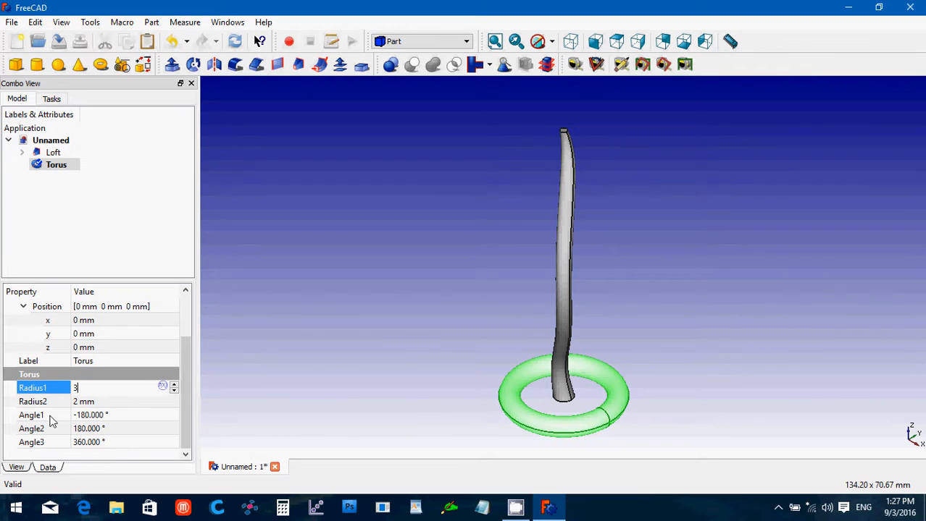
left_click(103, 403)
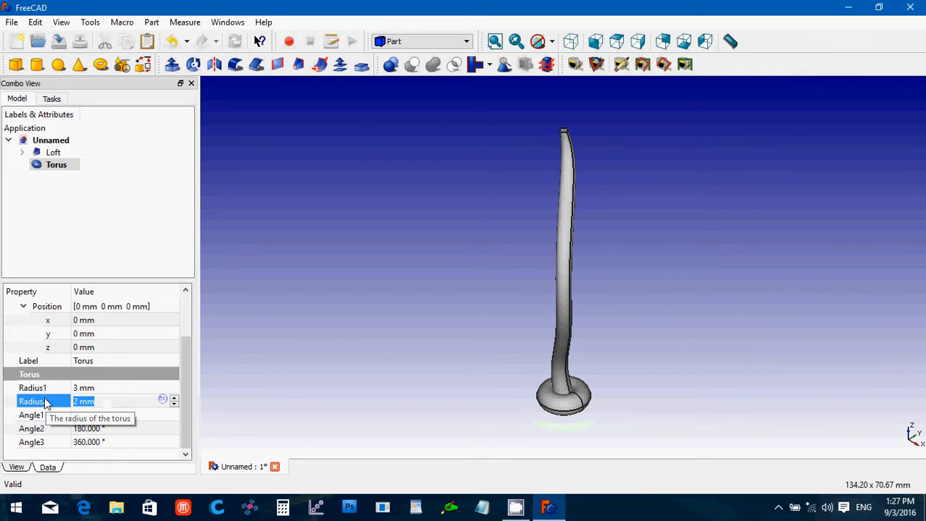
type("1")
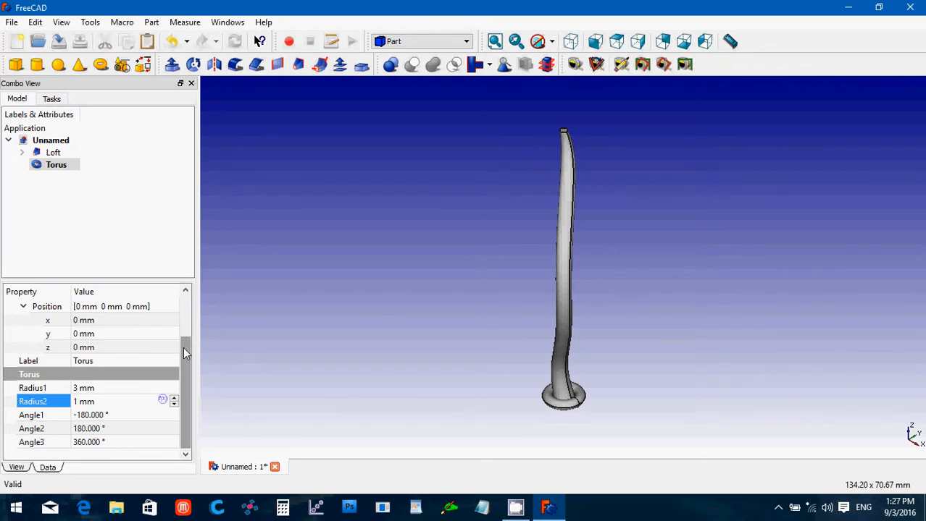
Move the torus beside the loft's base with a y position of 4 mm and an x position of 3 mm.
left_click_drag(183, 347, 184, 301)
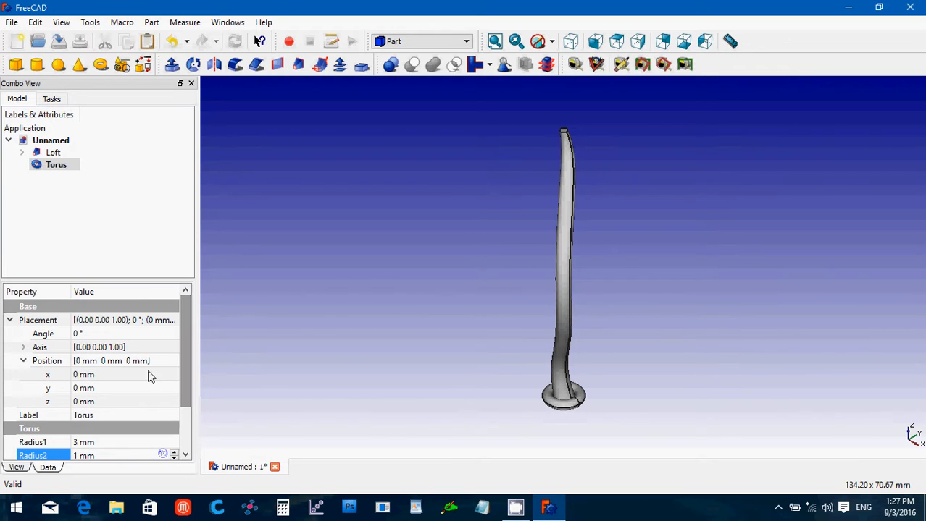
left_click(23, 362)
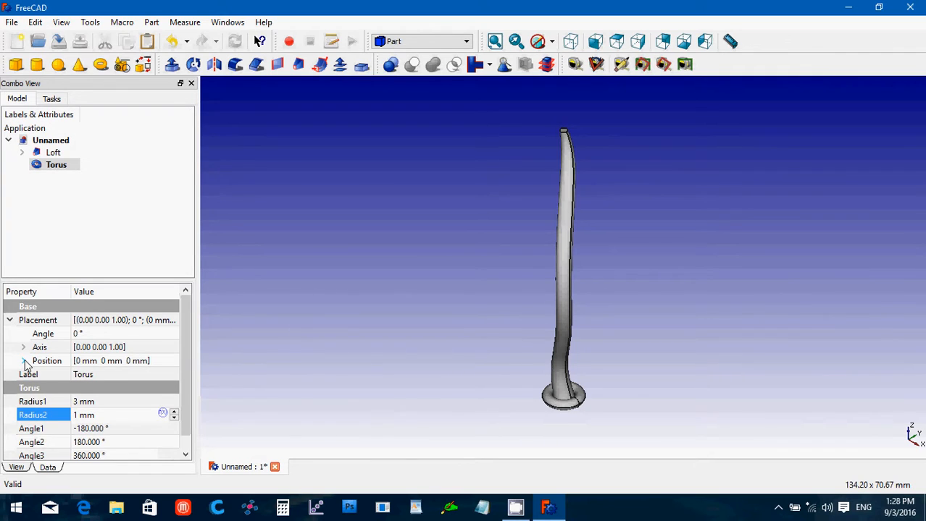
left_click(24, 363)
left_click(90, 389)
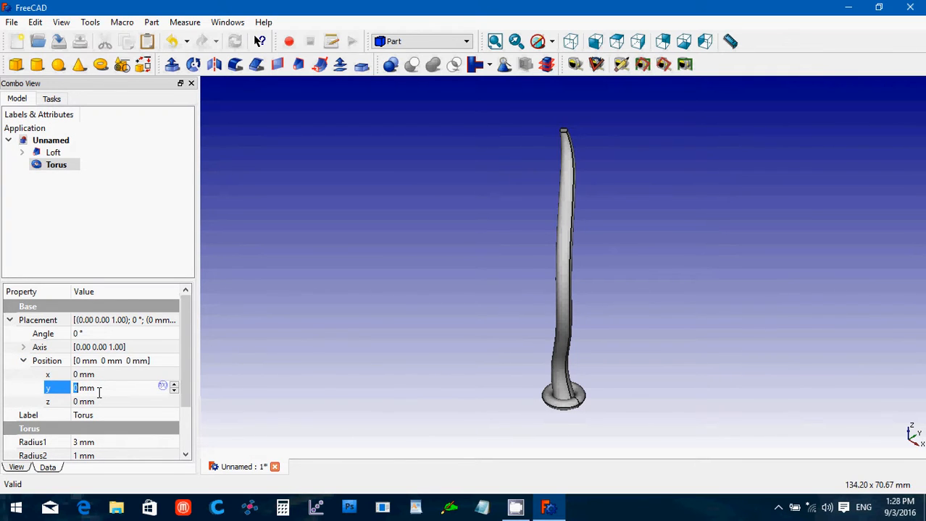
scroll(99, 392, "up", 3)
scroll(100, 392, "up", 1)
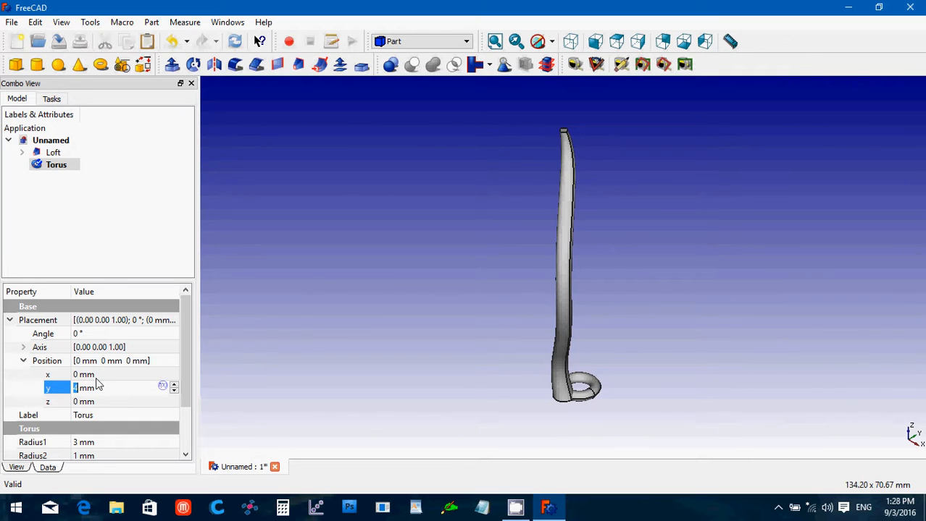
left_click(96, 375)
scroll(96, 377, "up", 3)
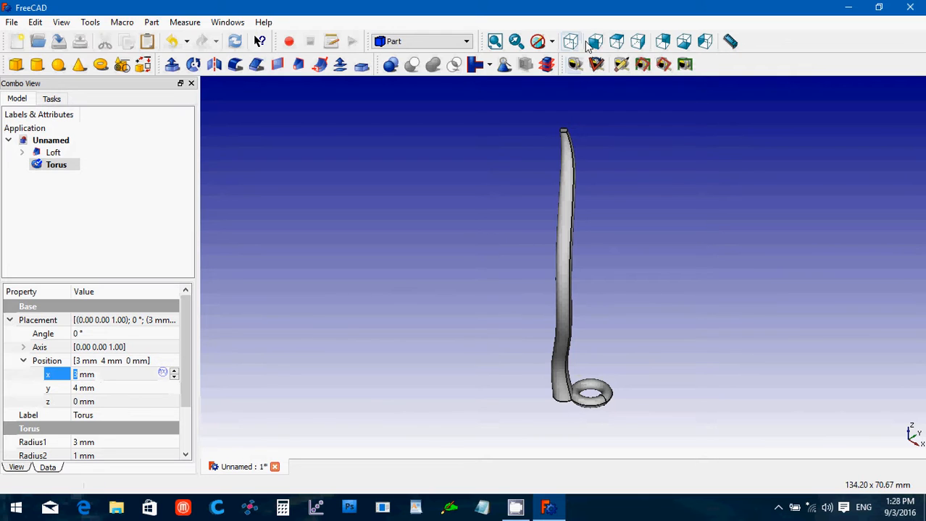
Try a y position of 3 mm for the torus while viewing it from below, and return it to 4 mm.
left_click(683, 45)
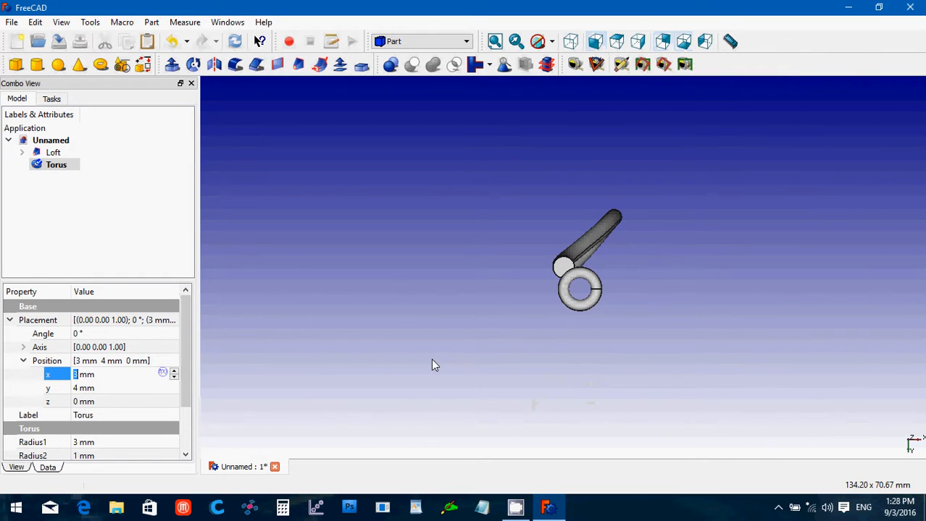
left_click(100, 390)
scroll(99, 389, "down", 1)
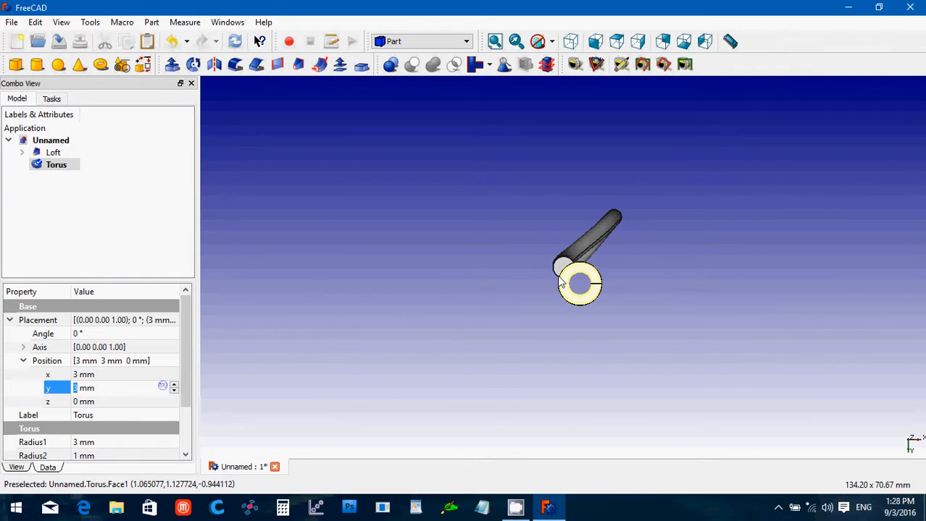
left_click(99, 383)
scroll(99, 383, "up", 1)
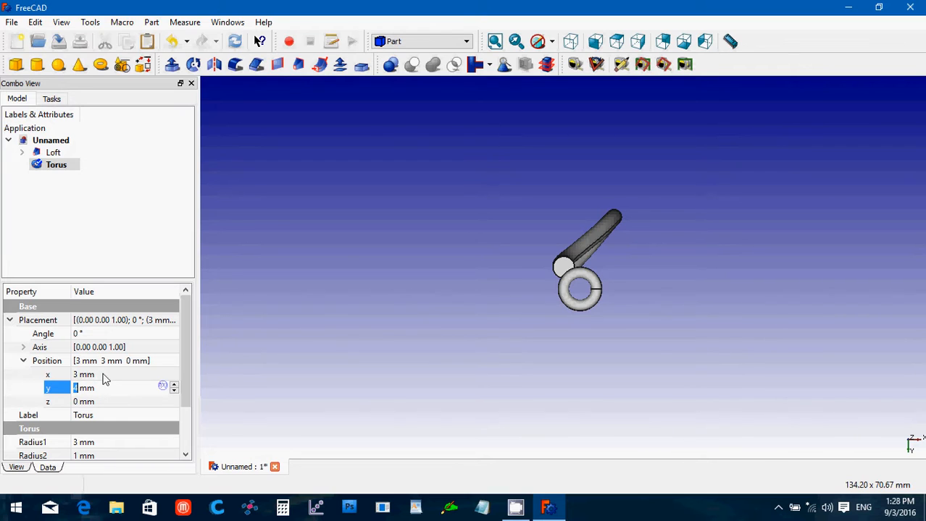
Try x positions of 2 mm and 4 mm for the torus, and return it to 3 mm.
left_click(104, 377)
scroll(104, 375, "down", 1)
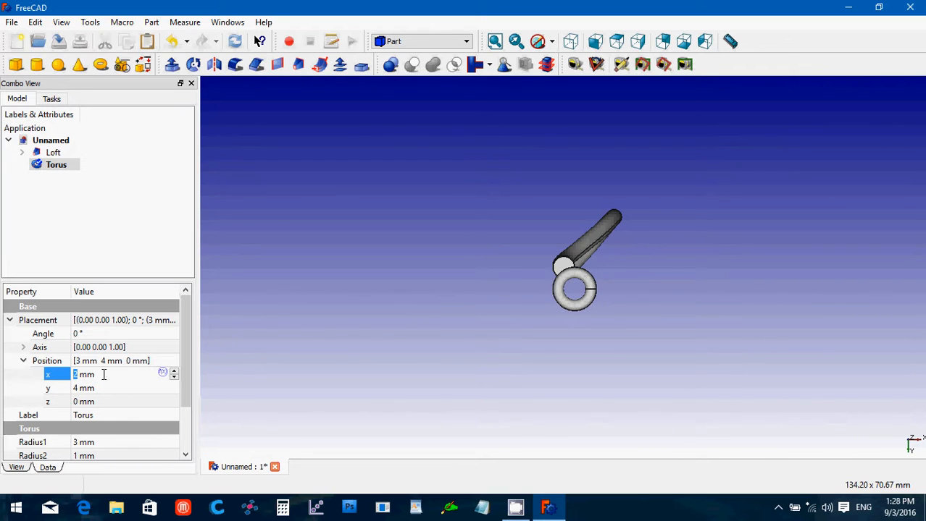
scroll(103, 374, "up", 2)
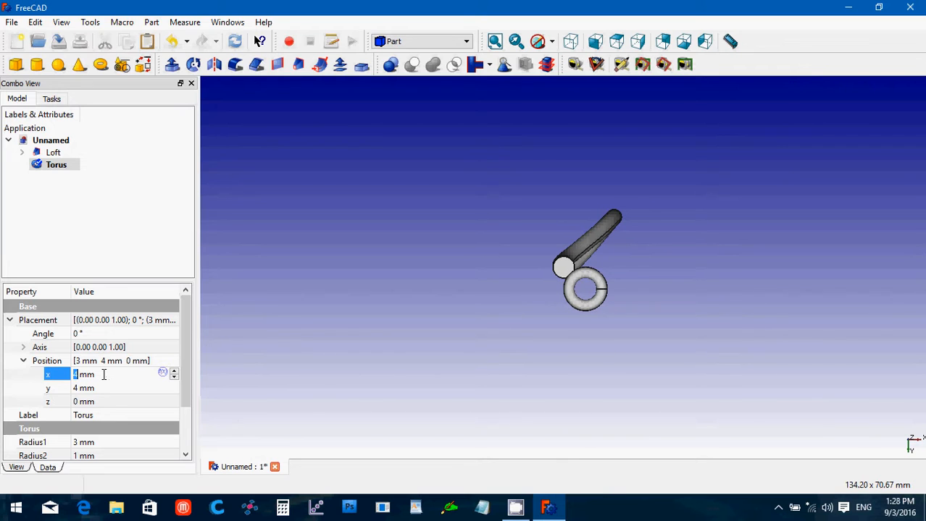
scroll(104, 375, "down", 1)
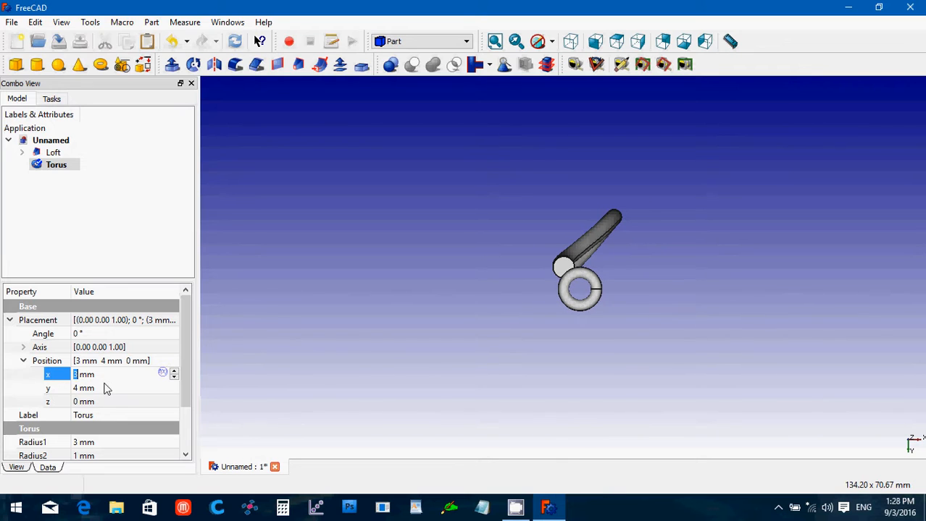
Set the torus's y position to 3 mm and check its overlap with the loft's base in the axonometric view.
left_click(105, 389)
scroll(105, 389, "down", 1)
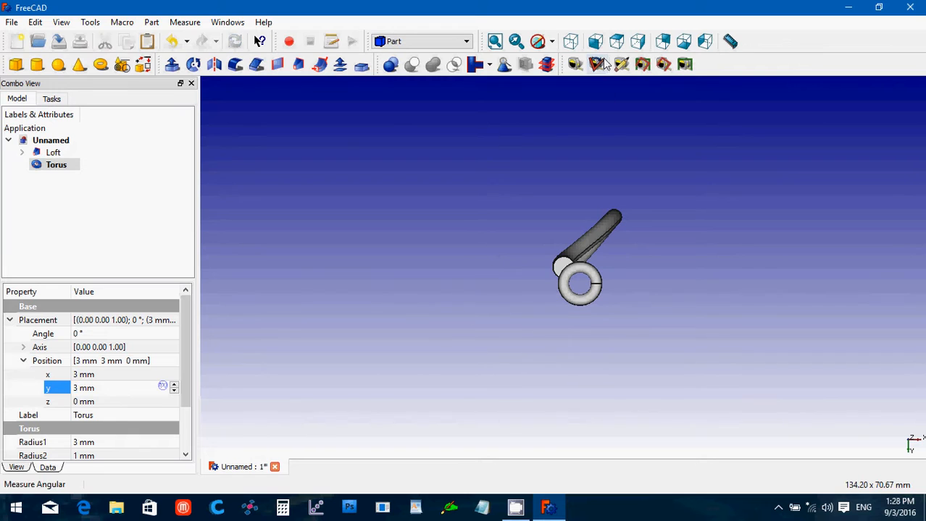
left_click(570, 41)
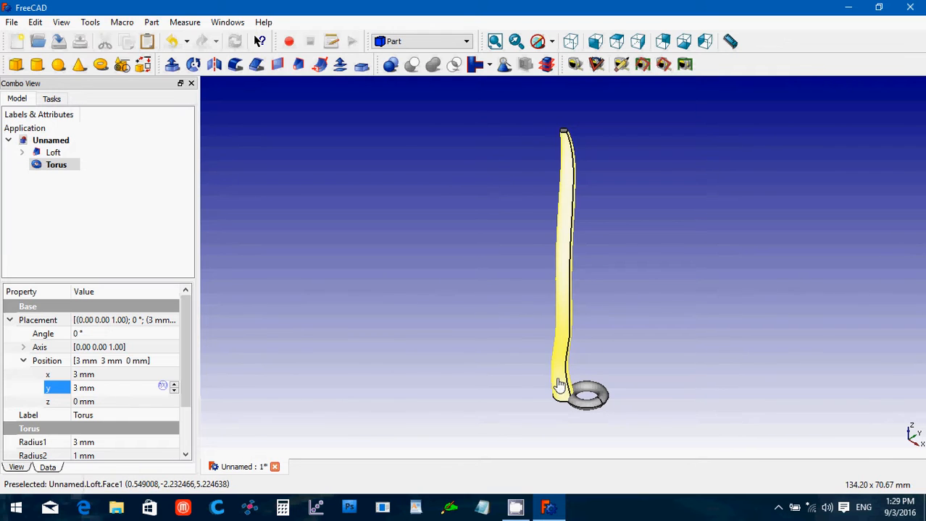
left_click(51, 192)
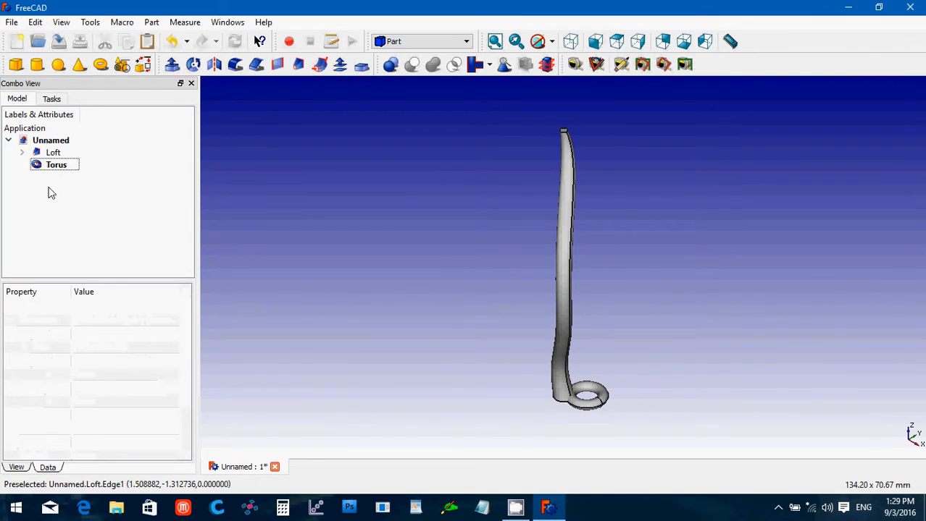
Duplicate the torus in place and hide the copy.
left_click(52, 169)
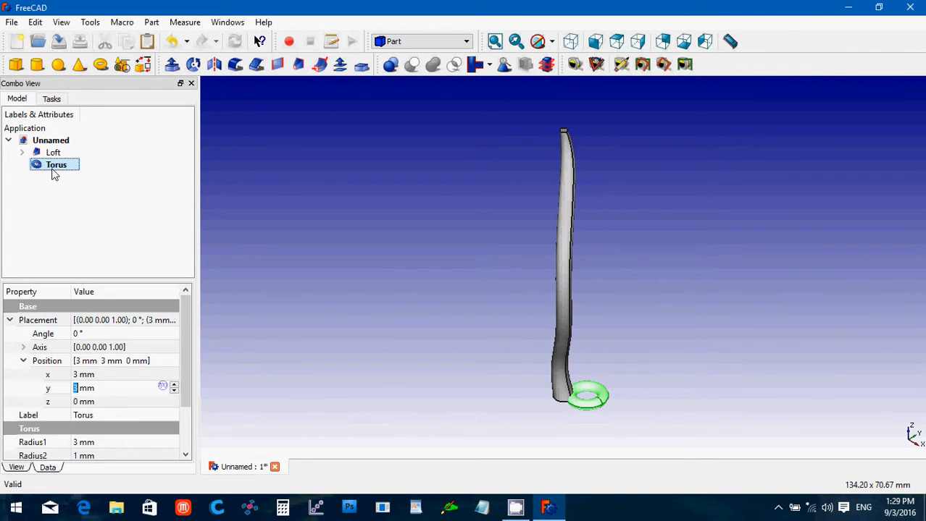
key("ctrl+c")
key("ctrl+v")
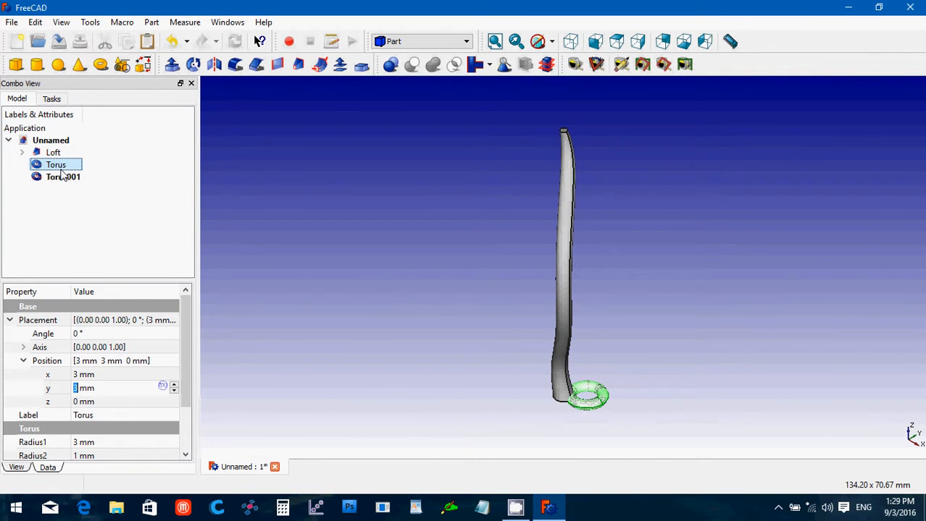
left_click(103, 202)
left_click(77, 179)
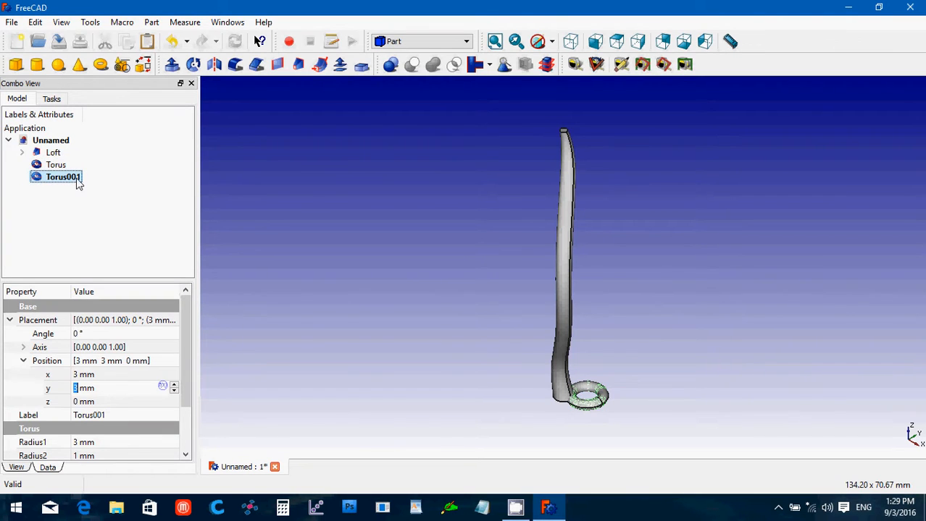
left_click(120, 177)
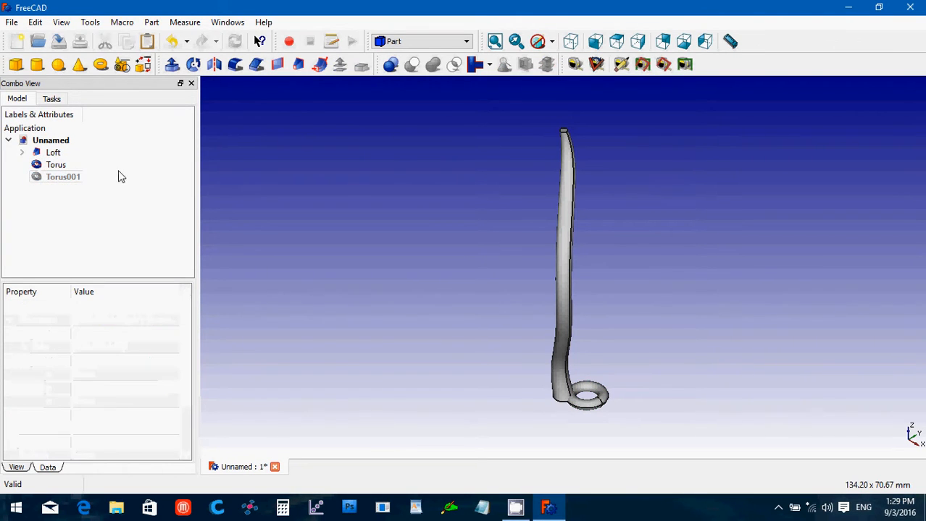
Try to cut the original torus from the loft and inspect the loft's base.
left_click(63, 154)
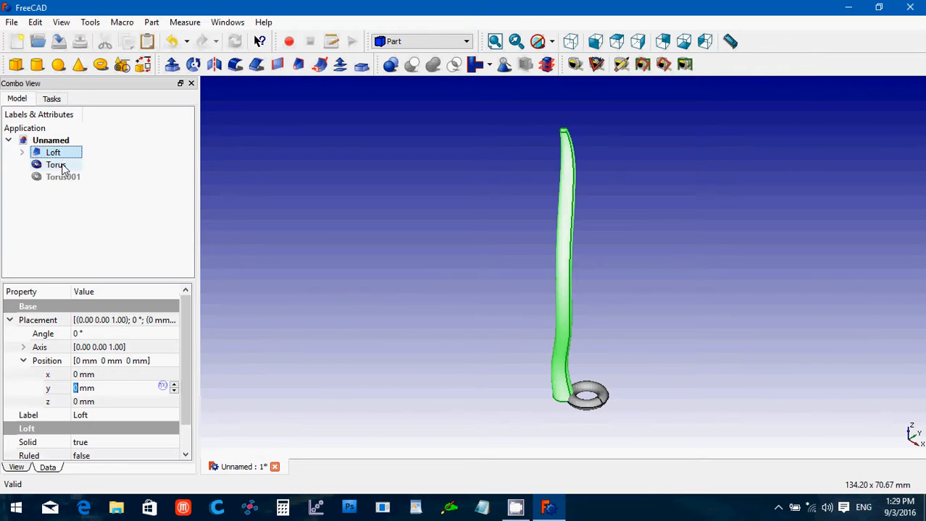
left_click(61, 165, "ctrl")
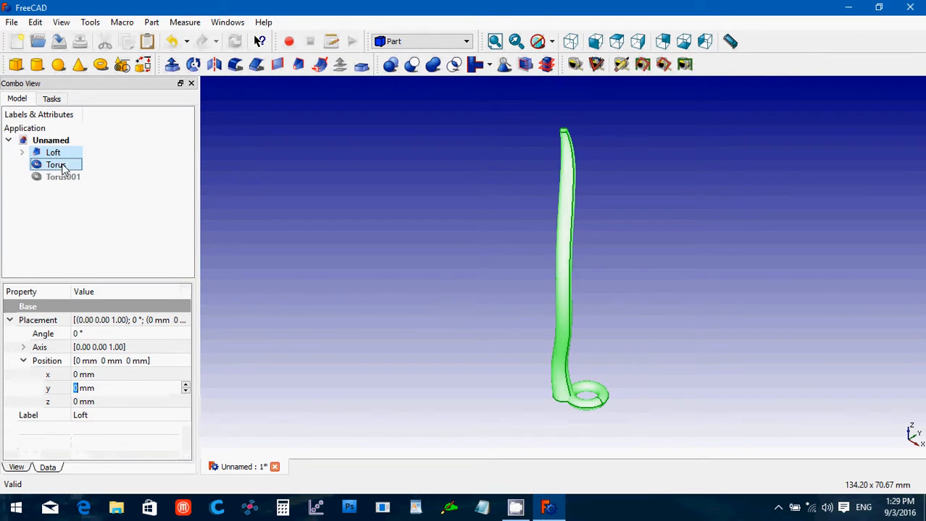
left_click(417, 71)
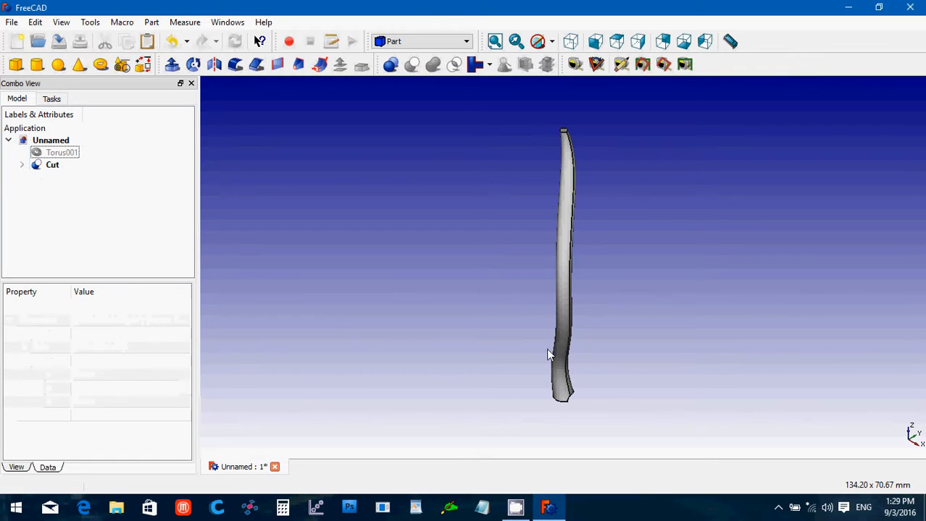
mouse_move(635, 393)
middle_mouse_down()
mouse_move(599, 360)
mouse_move(565, 292)
mouse_move(605, 355)
mouse_move(596, 351)
middle_mouse_up()
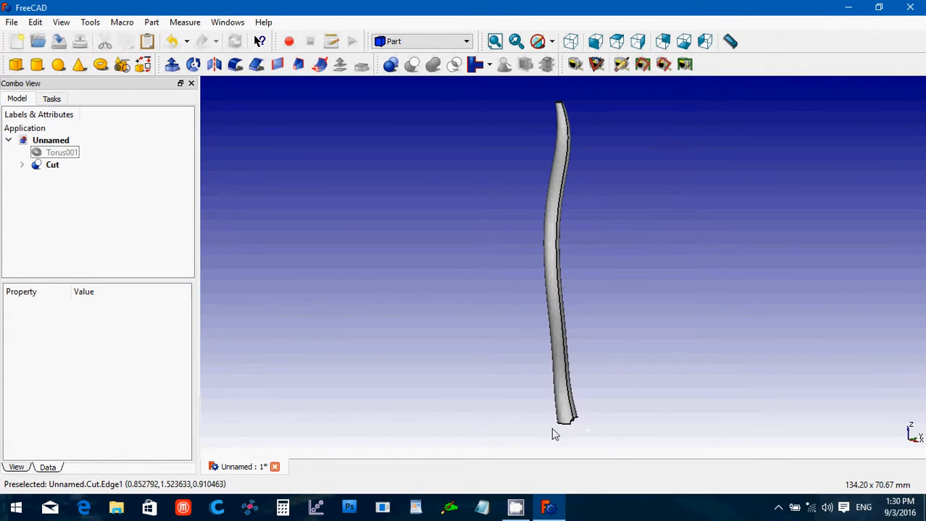
Delete the hidden torus copy and the Cut, restoring the separate loft and torus.
left_click(62, 152)
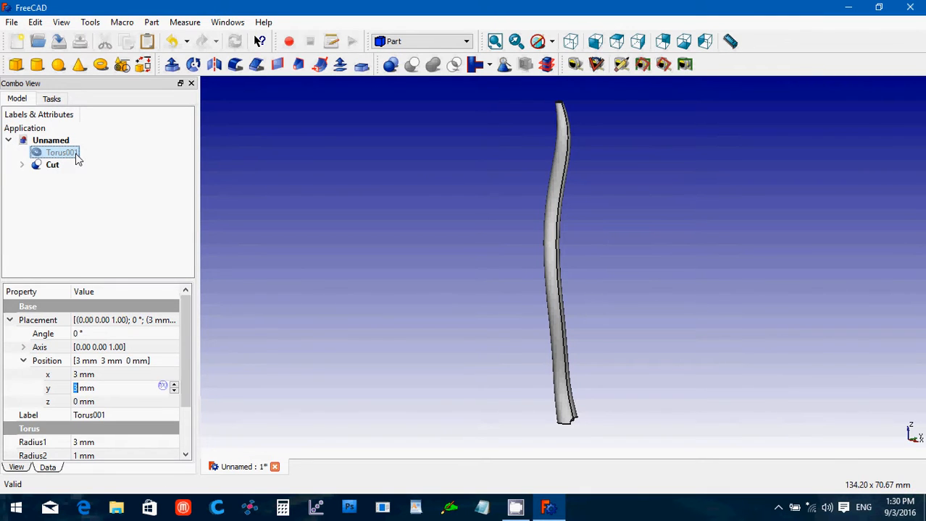
key("Delete")
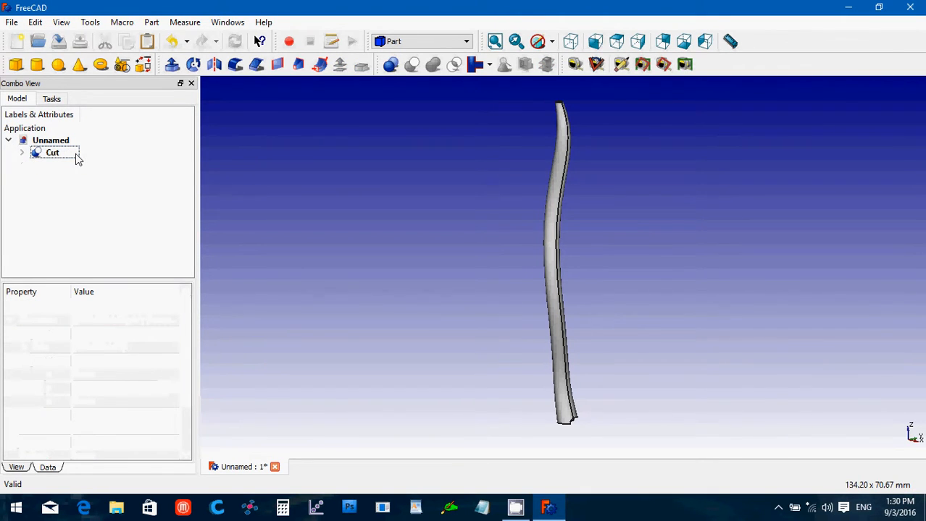
left_click(77, 158)
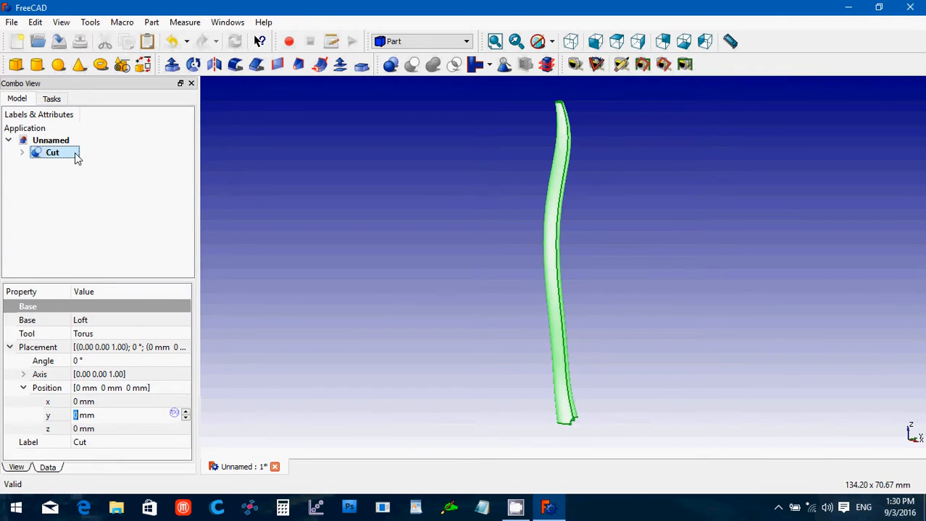
key("Delete")
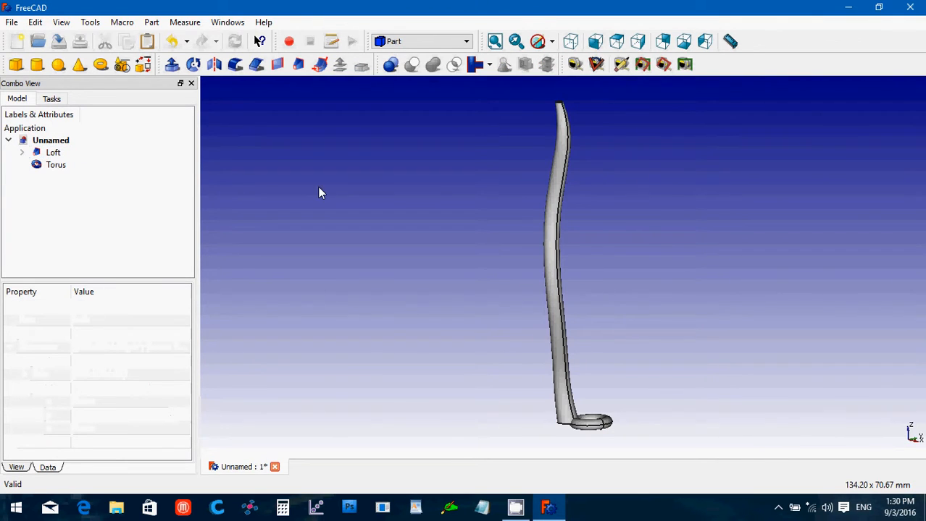
Switch to the Draft workbench and create an array from the torus.
middle_click_drag(252, 232, 331, 247)
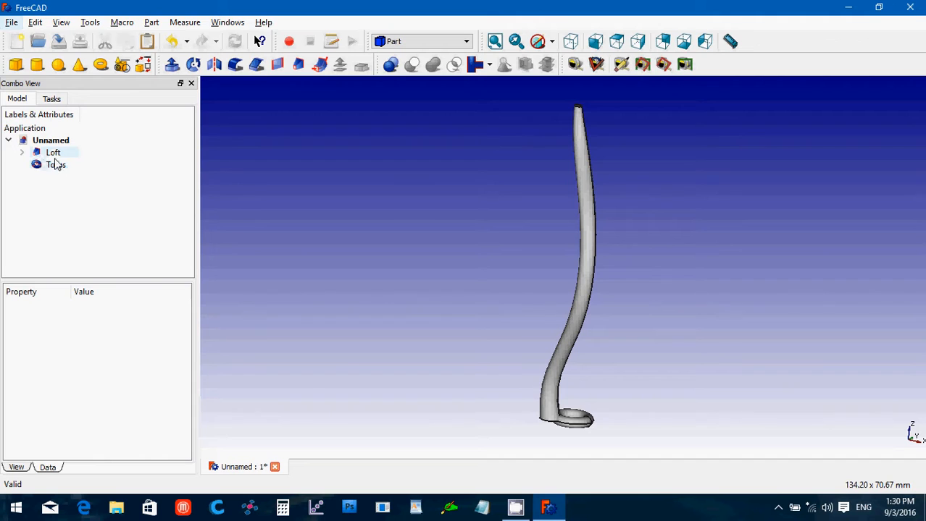
middle_click_drag(509, 366, 488, 381)
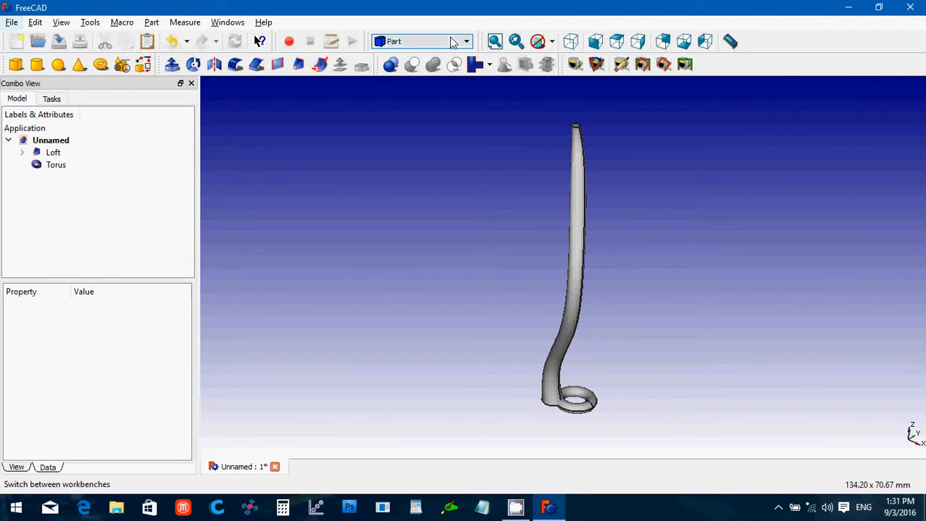
left_click(414, 42)
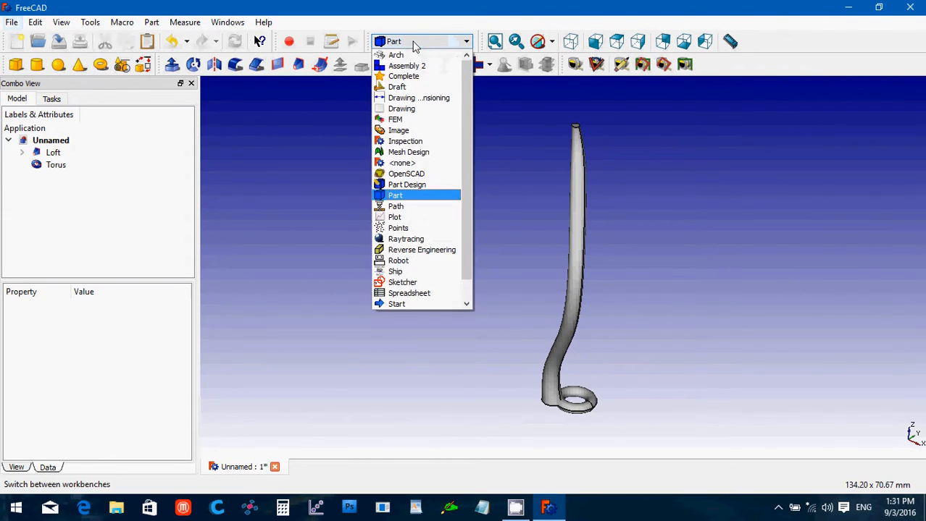
left_click(424, 87)
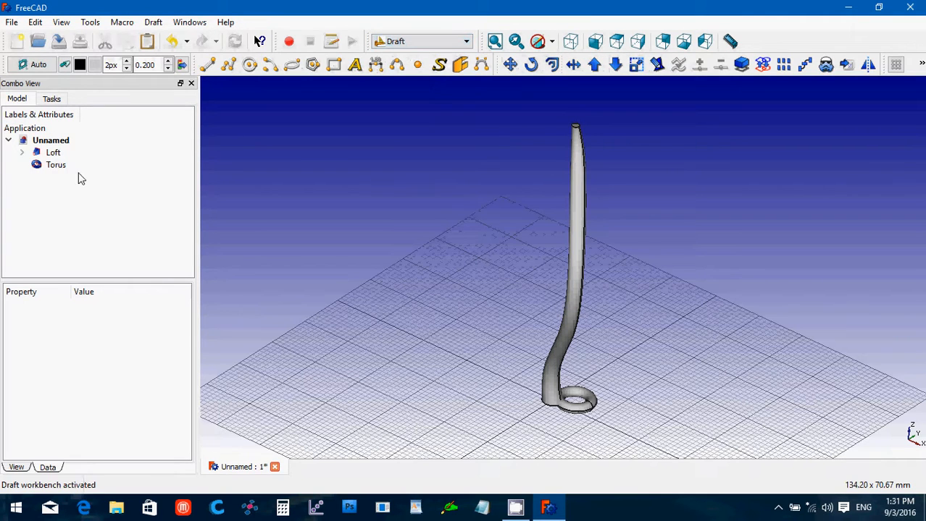
left_click(61, 167)
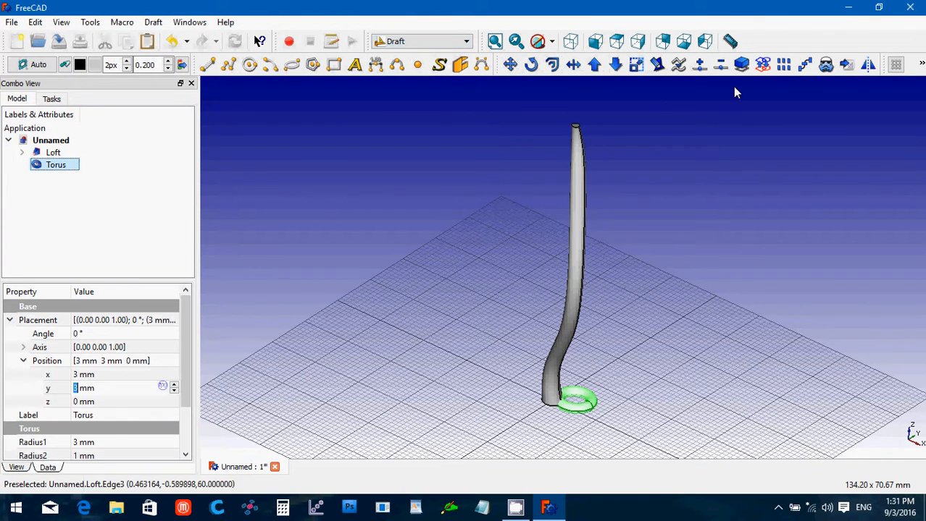
left_click(790, 60)
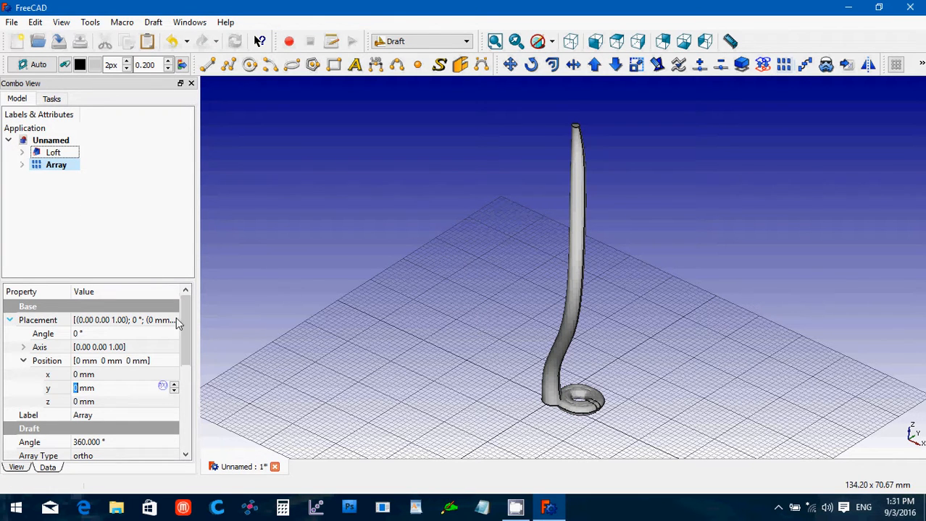
Change the torus array's type to polar and set its polar number to 4.
left_click_drag(188, 324, 185, 381)
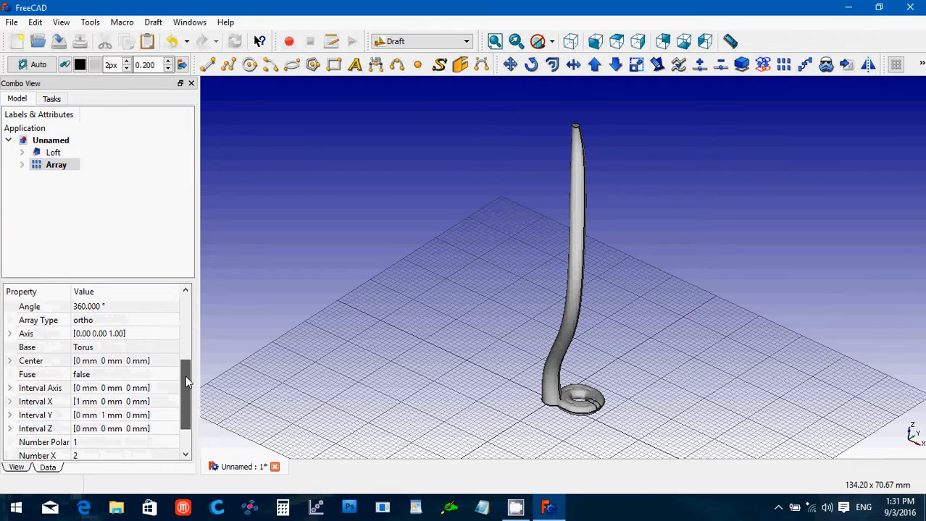
double_click(162, 320)
left_click(161, 342)
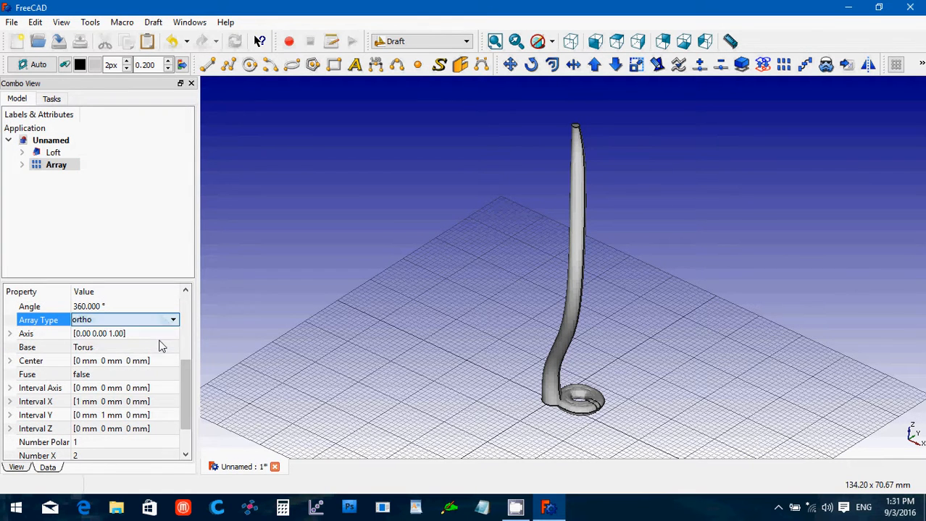
left_click(82, 443)
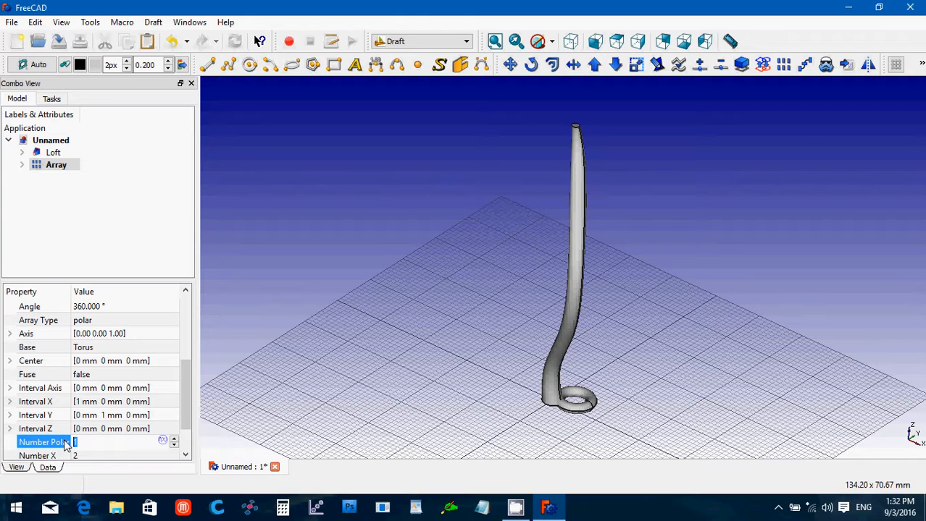
type("4")
key("Return")
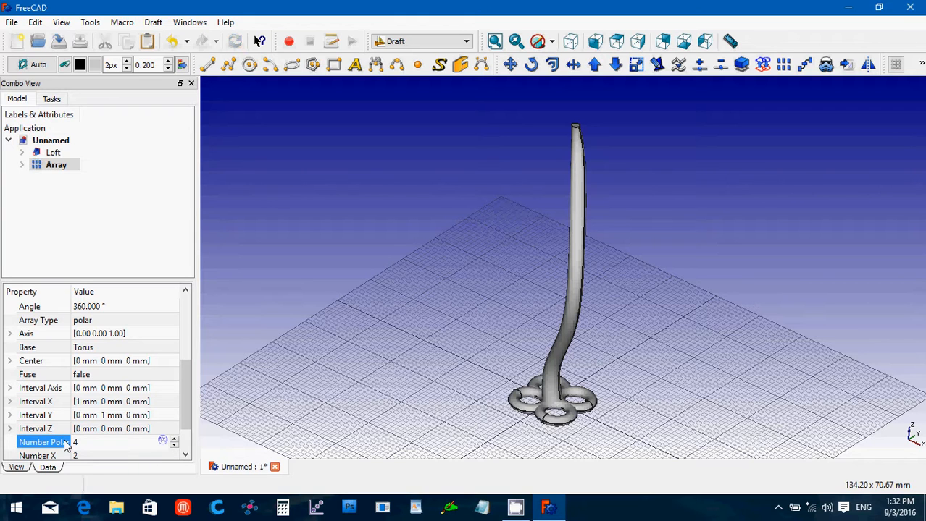
left_click(246, 244)
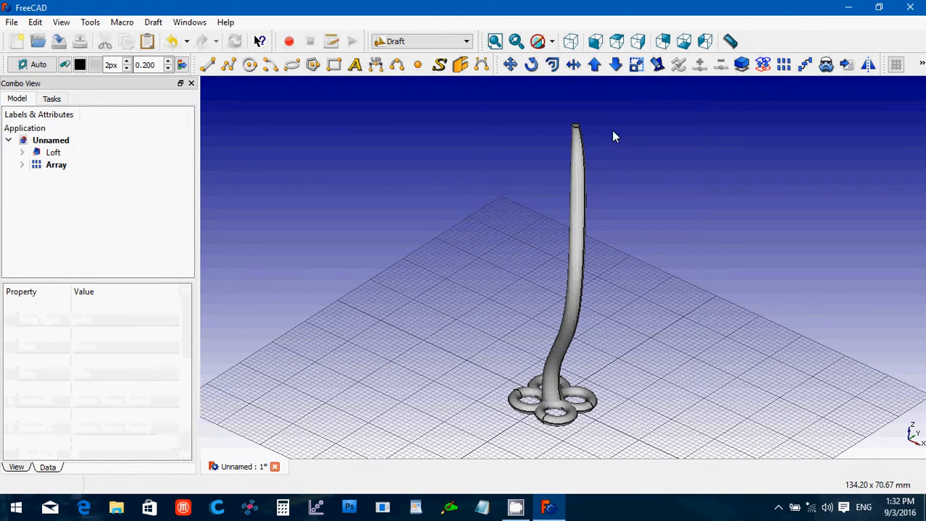
Duplicate the loft together with its dependent objects and hide the original loft.
left_click(62, 155)
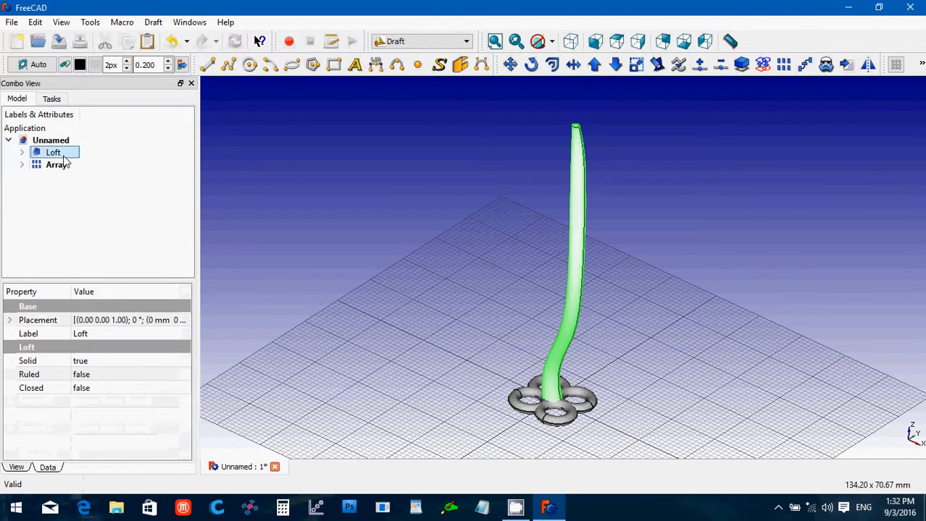
key("ctrl+c")
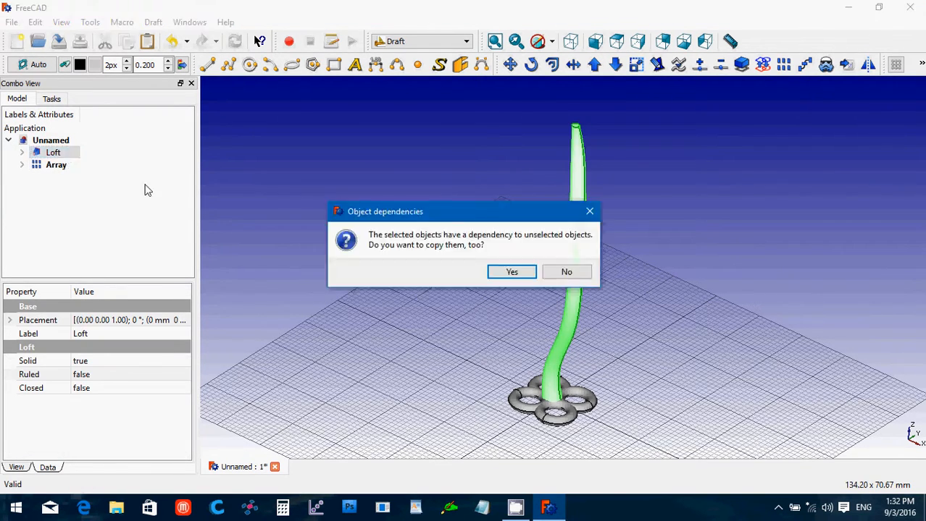
left_click(512, 272)
key("ctrl+v")
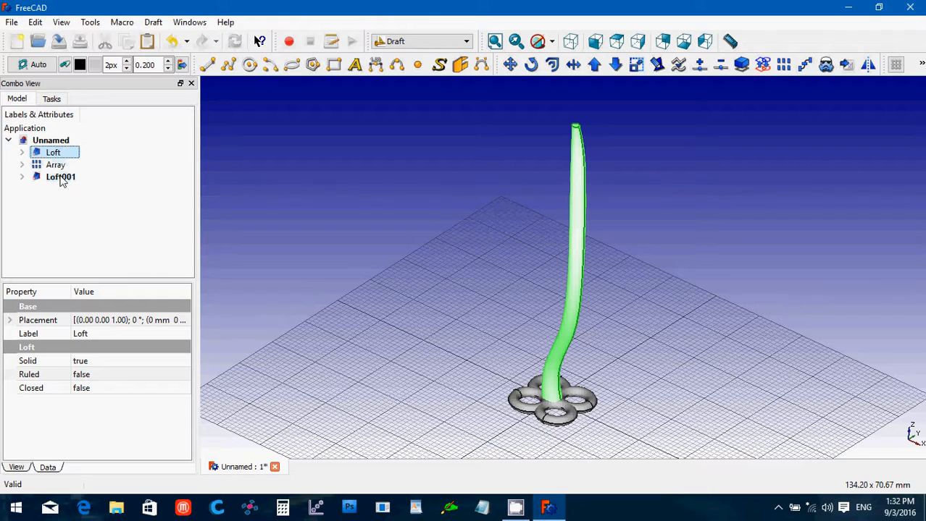
key("space")
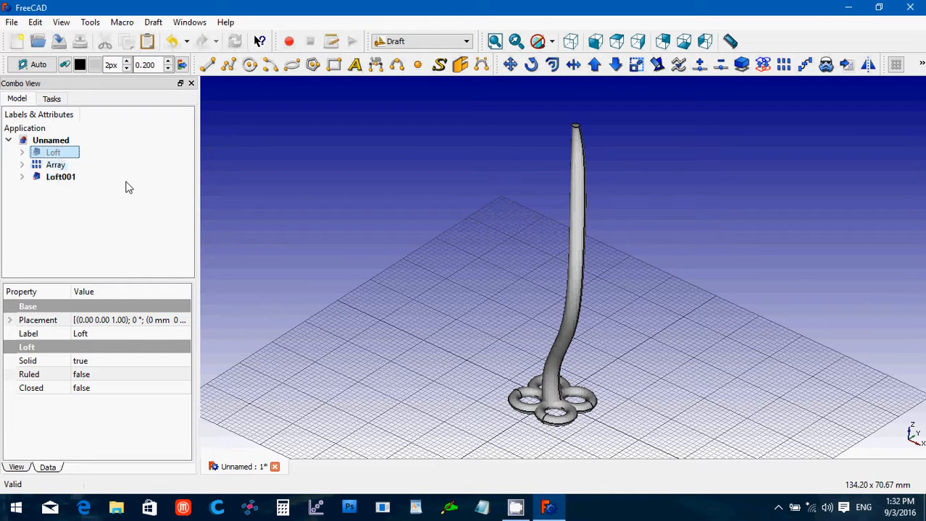
left_click(282, 228)
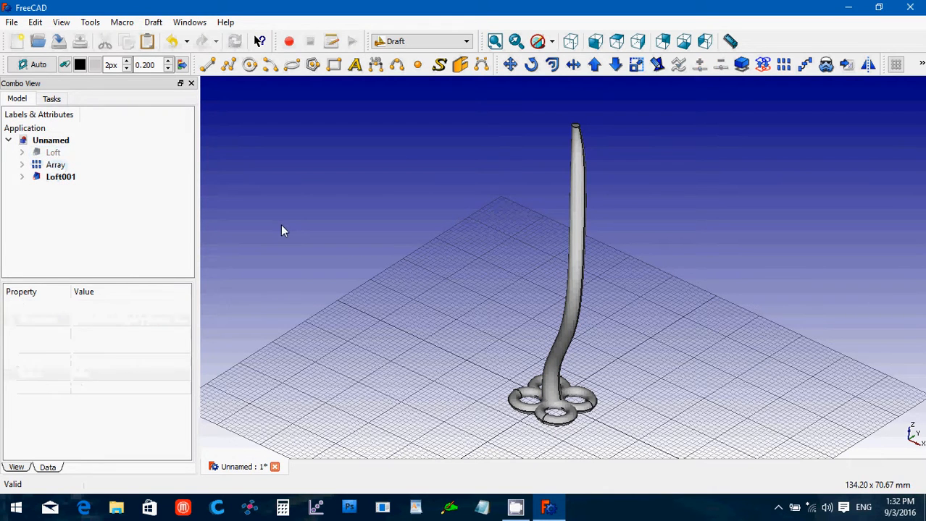
Switch to the Part workbench and cut the loft copy from the torus array.
left_click(434, 41)
left_click(412, 197)
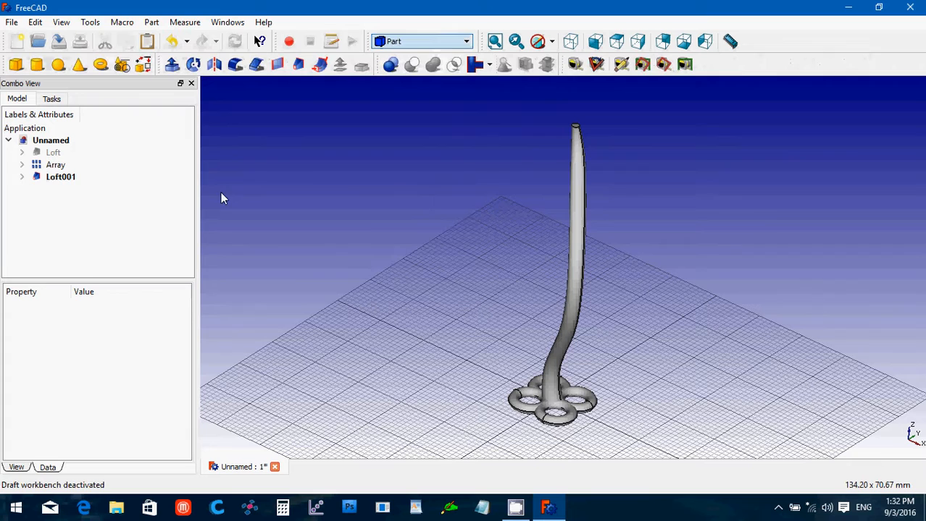
left_click(49, 167)
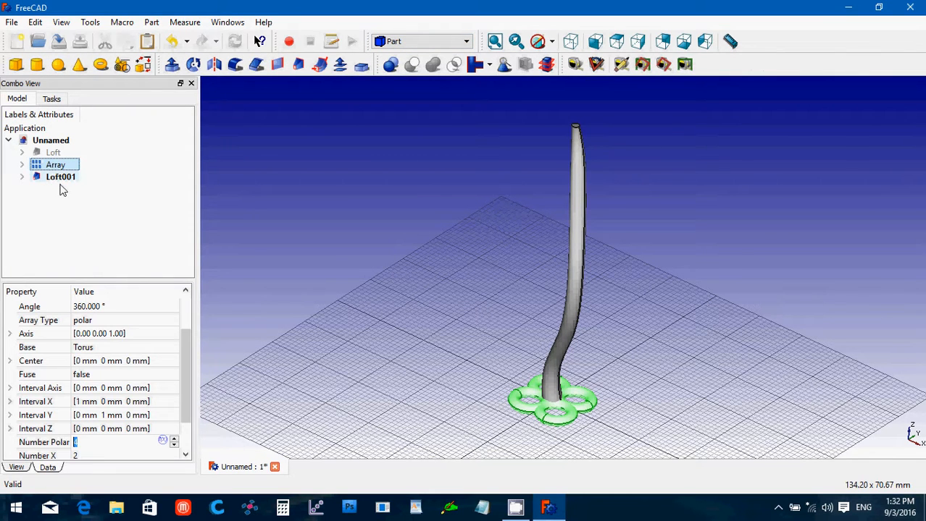
left_click(60, 179, "ctrl")
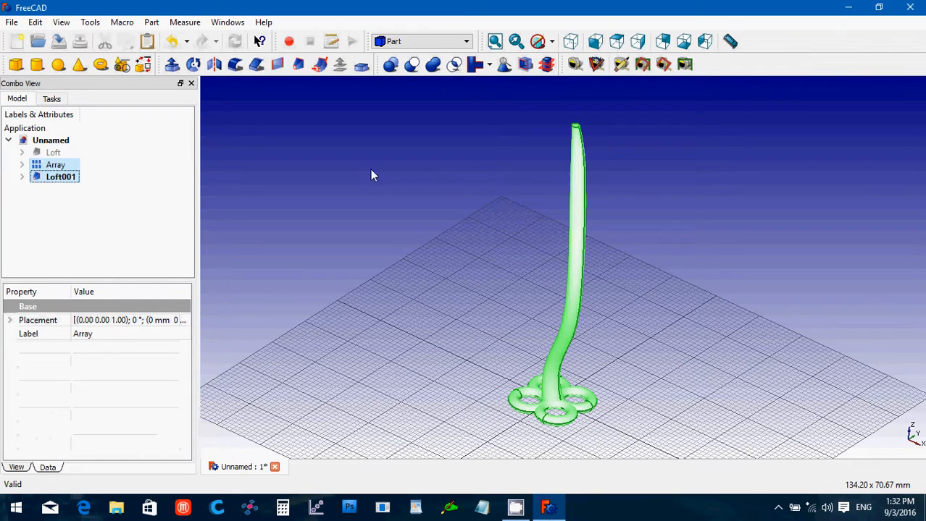
left_click(411, 65)
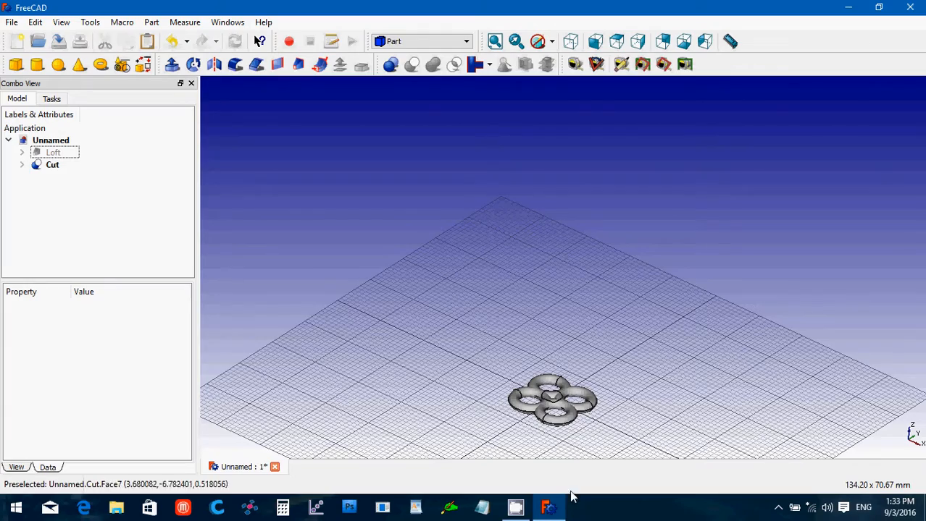
Delete the cut and the loft copy, keeping the torus array and the original loft.
middle_click_drag(568, 261, 568, 345)
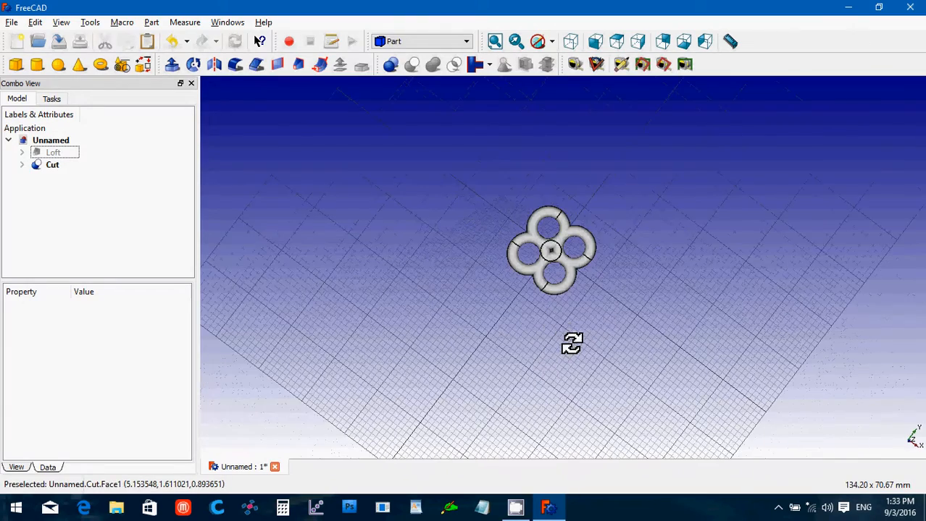
scroll(566, 339, "up", 5)
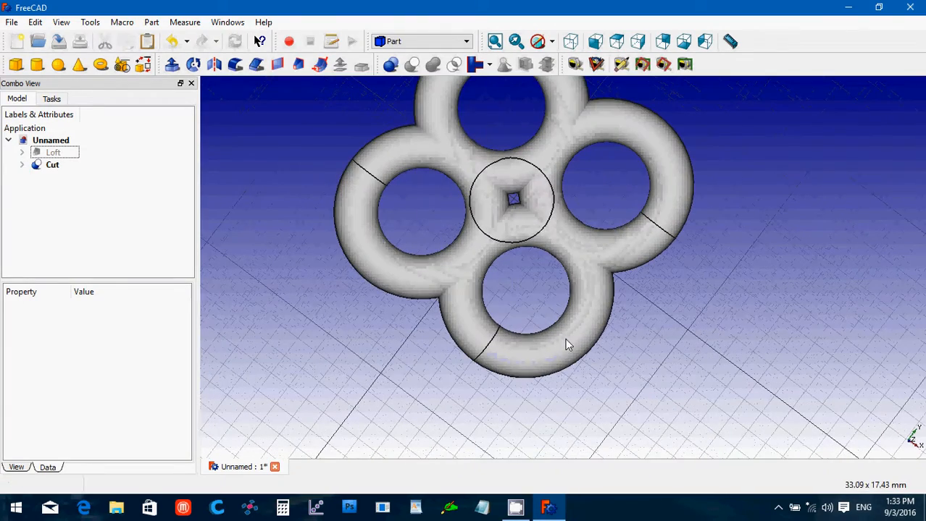
middle_click_drag(287, 187, 331, 165)
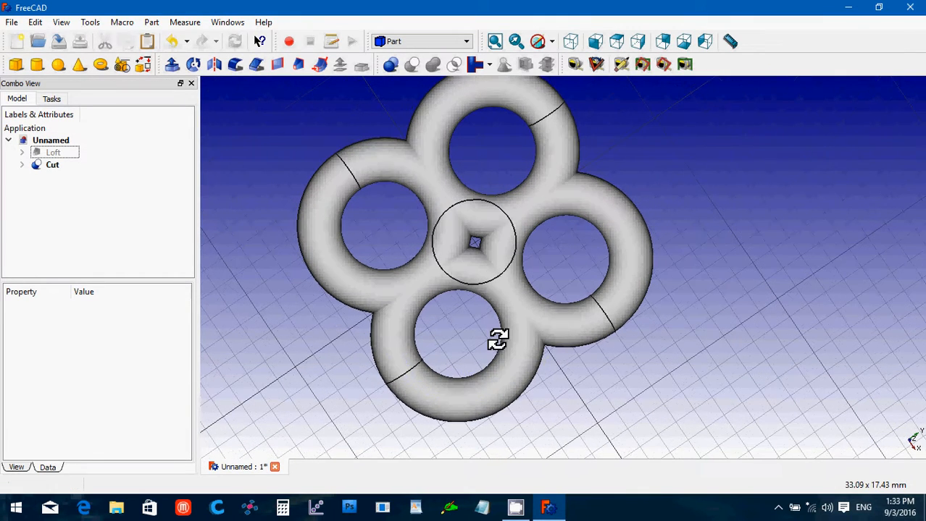
mouse_move(498, 339)
middle_mouse_down()
mouse_move(487, 319)
mouse_move(491, 342)
mouse_move(481, 338)
middle_mouse_up()
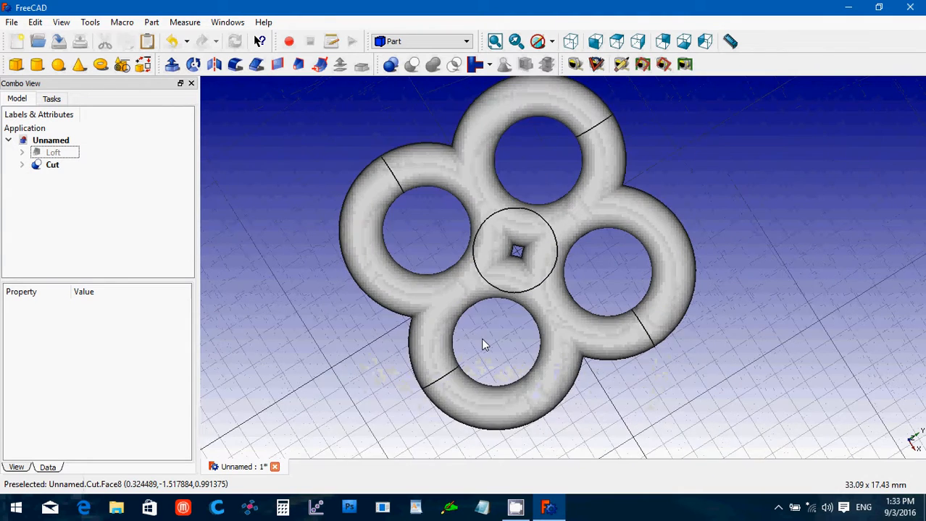
scroll(481, 339, "up", 5)
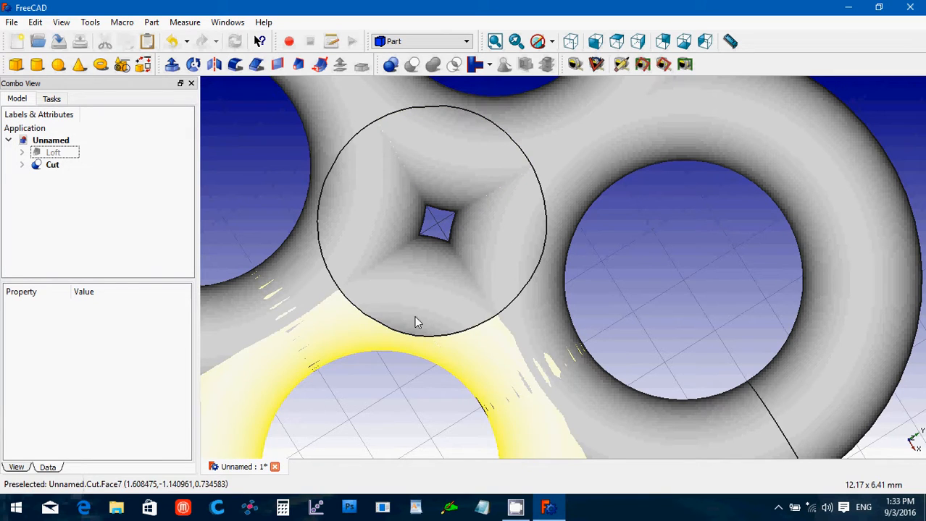
left_click(50, 171)
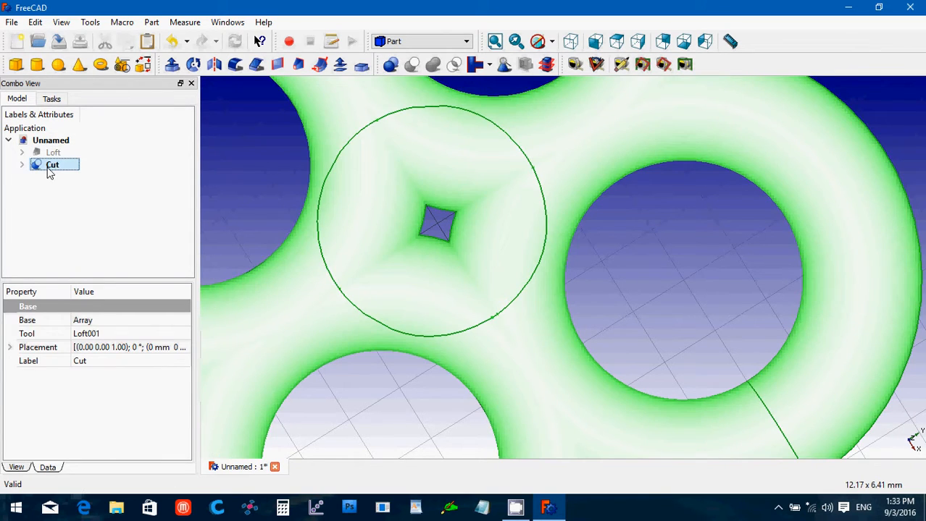
key("Delete")
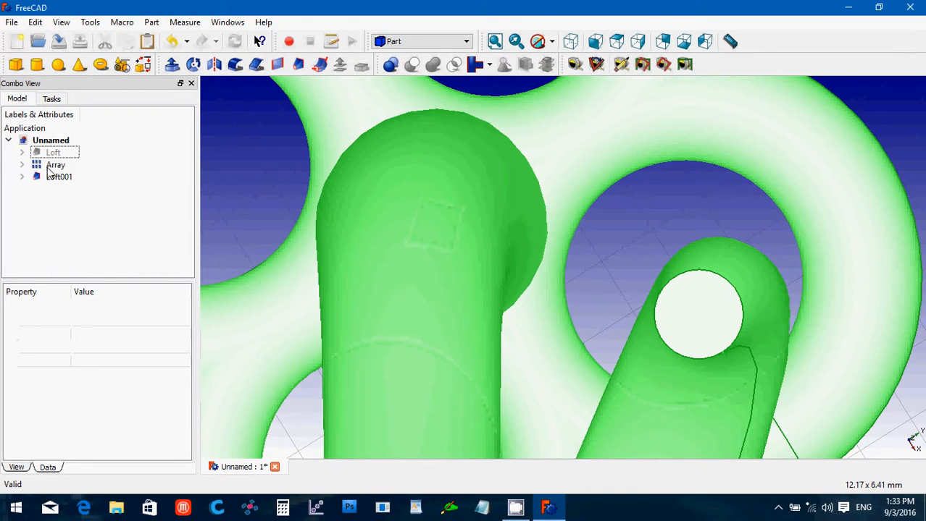
left_click(49, 177)
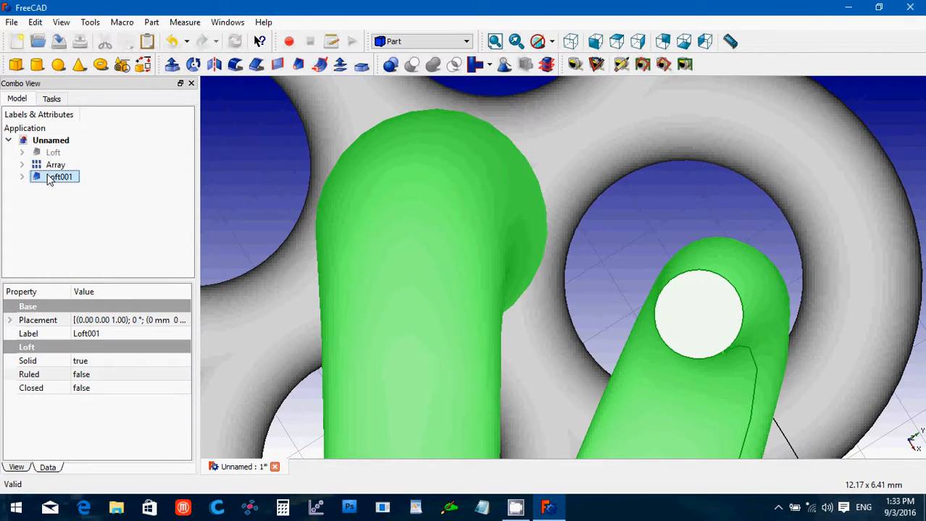
key("Delete")
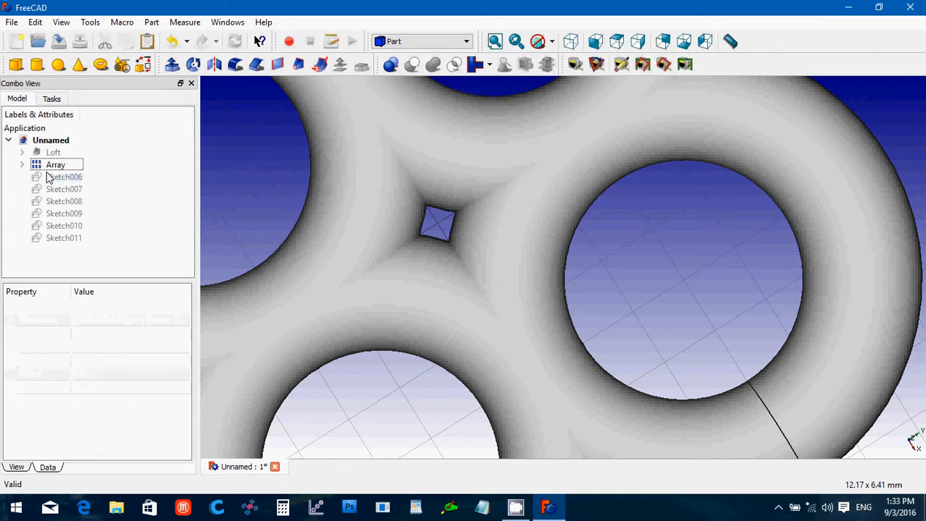
Delete the leftover sketches Sketch006 to Sketch011.
left_click(48, 178)
left_click(64, 238, "shift")
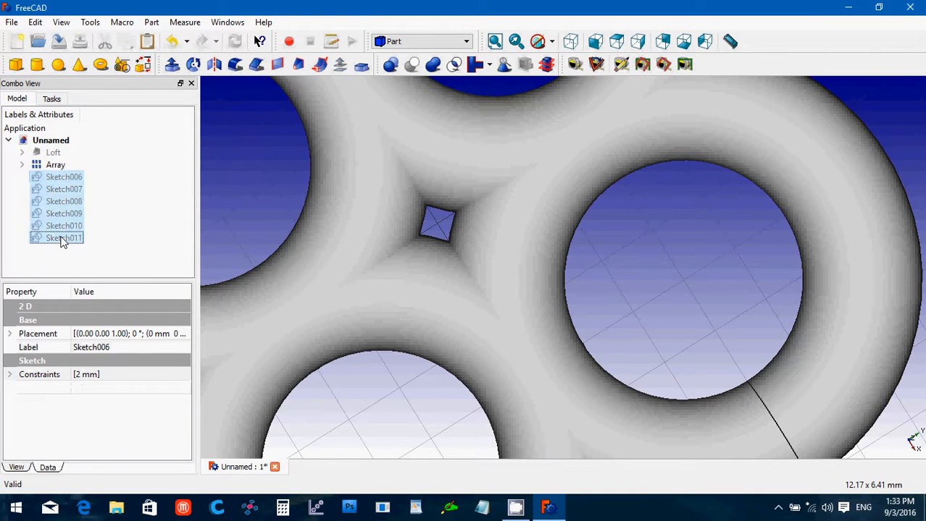
key("Delete")
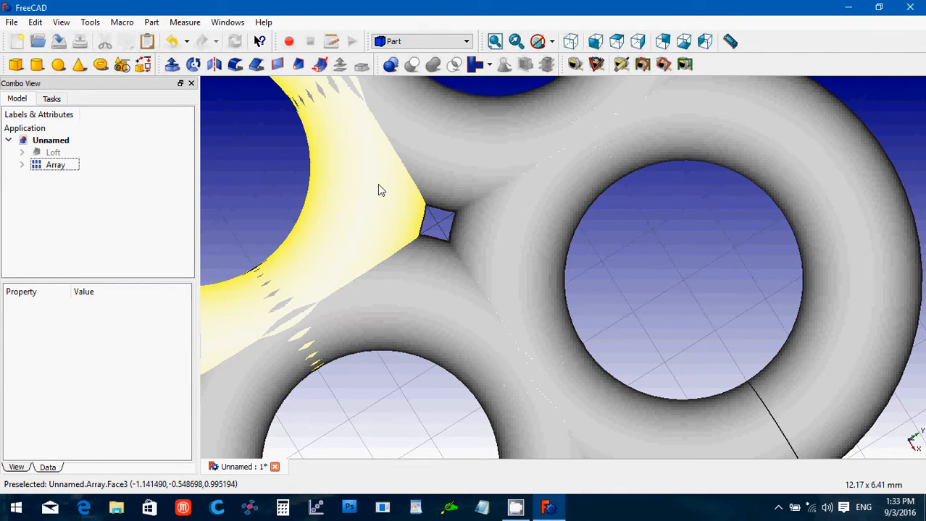
Make the original loft visible again and show the whole model in isometric view.
left_click(66, 156)
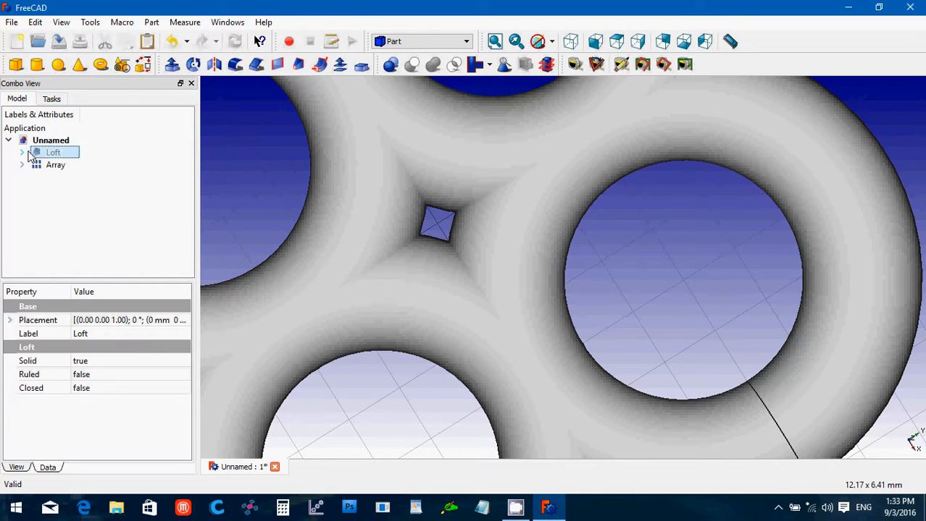
key("space")
key("space")
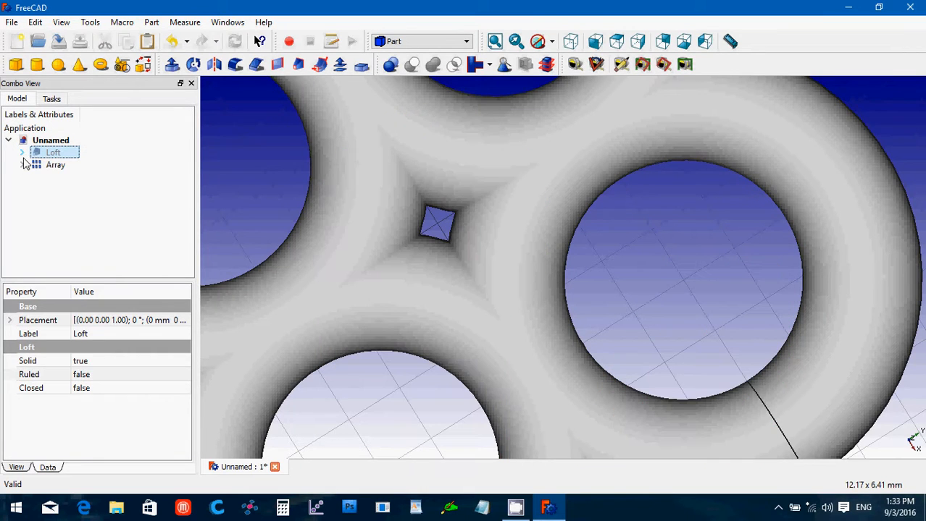
key("space")
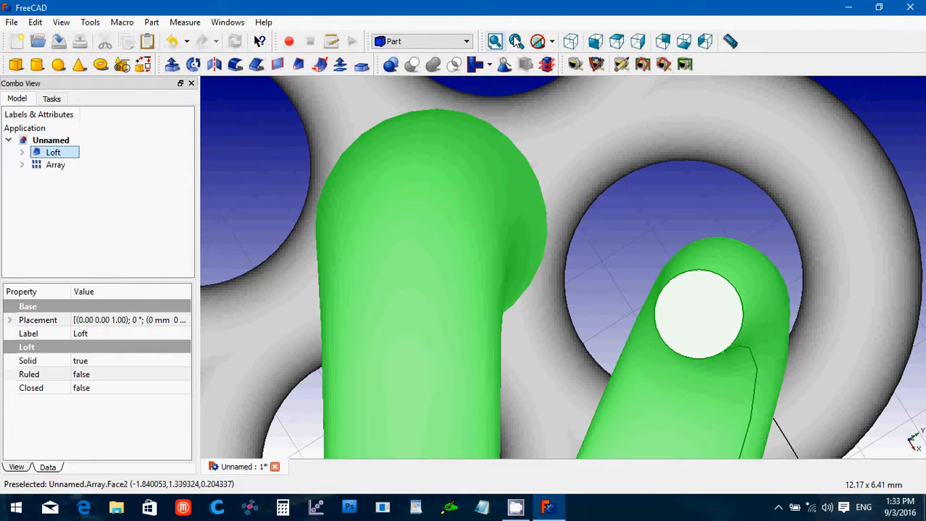
left_click(570, 41)
left_click(495, 41)
left_click(386, 246)
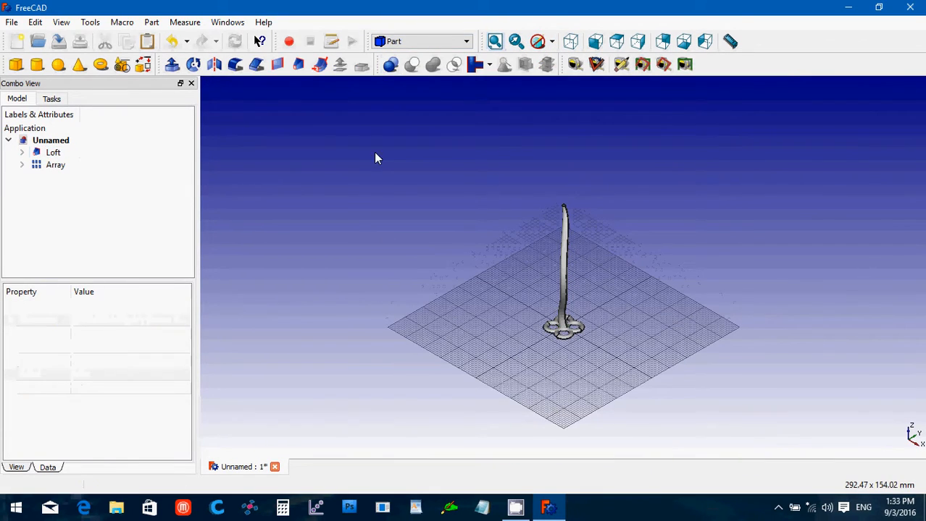
scroll(486, 343, "up", 2)
scroll(485, 343, "up", 1)
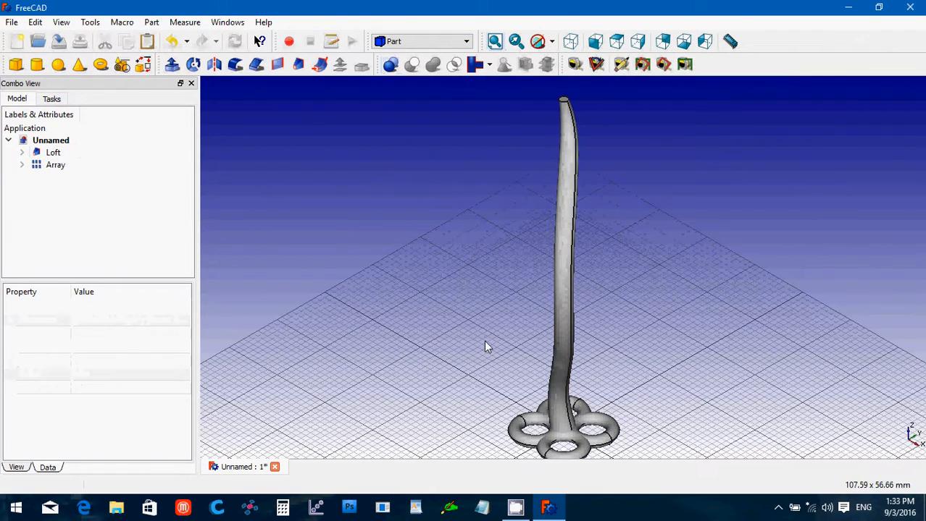
Switch to the Draft workbench and create an array from the loft.
left_click(434, 41)
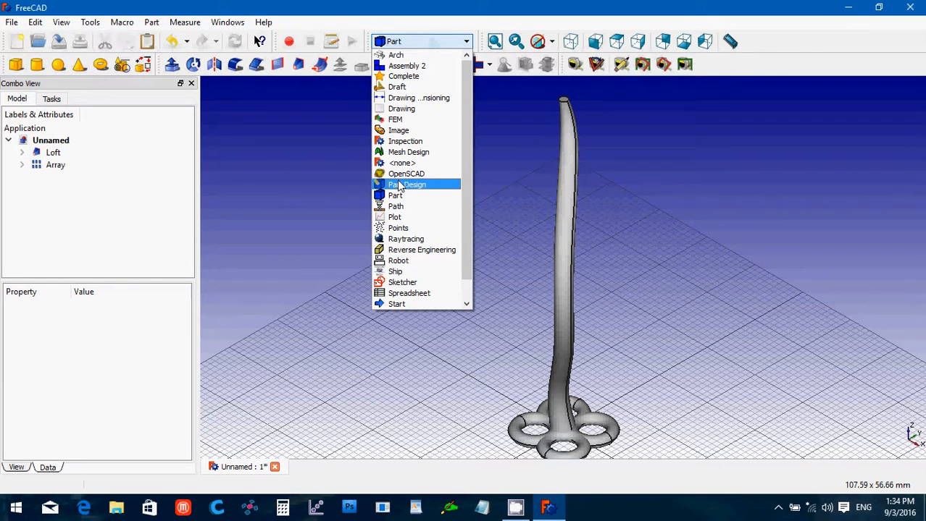
left_click(398, 87)
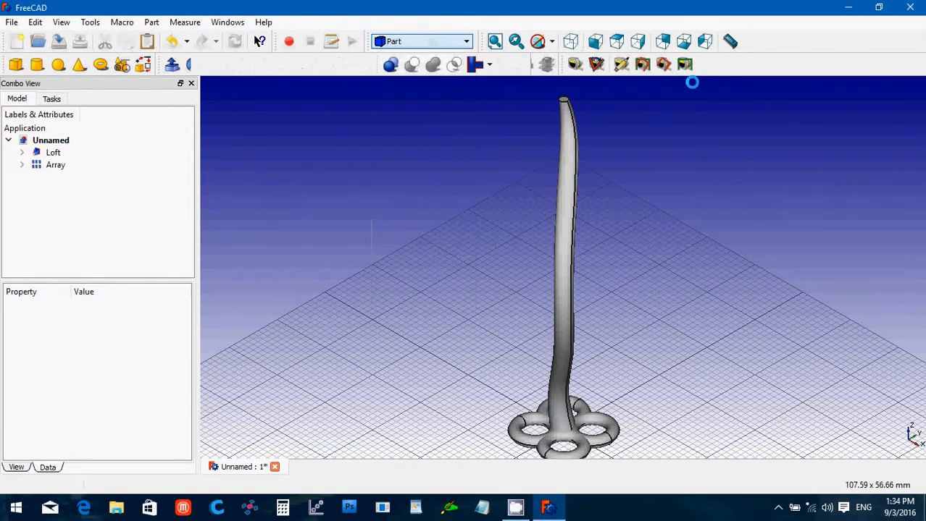
left_click(783, 64)
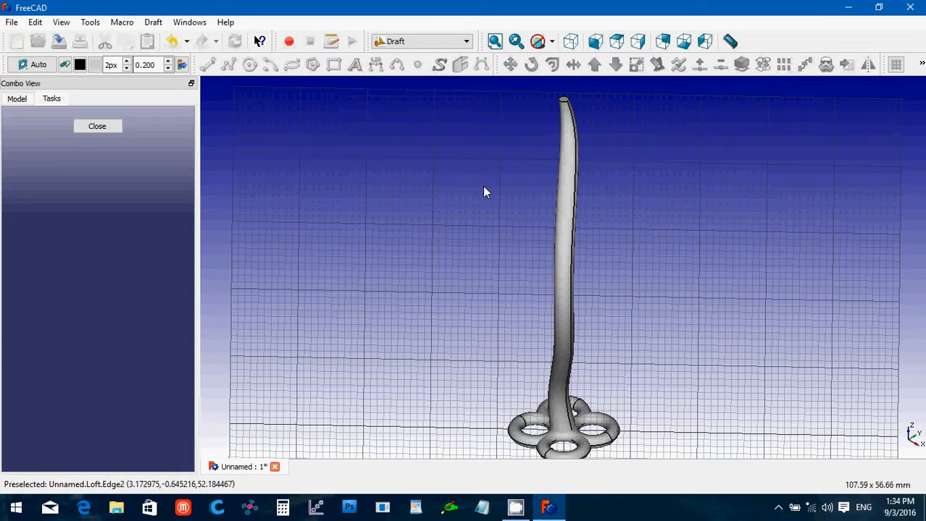
left_click(102, 127)
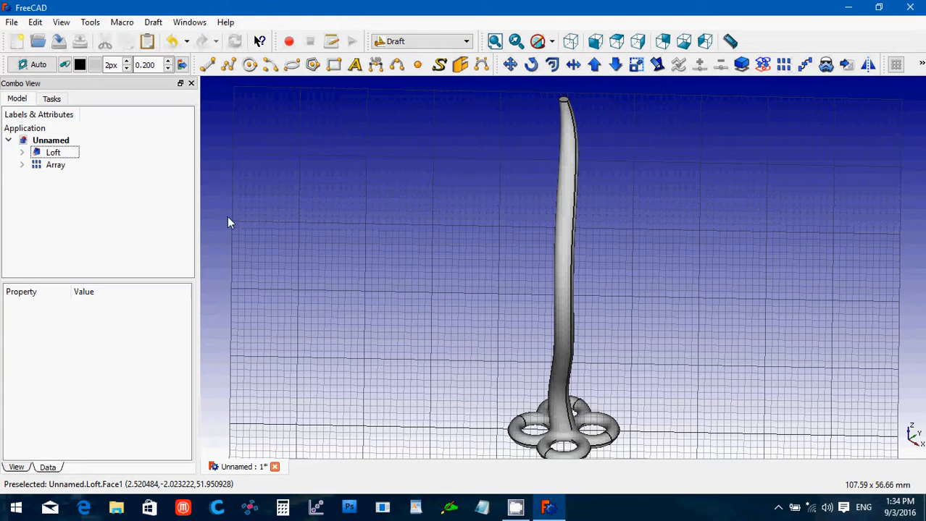
left_click(44, 155)
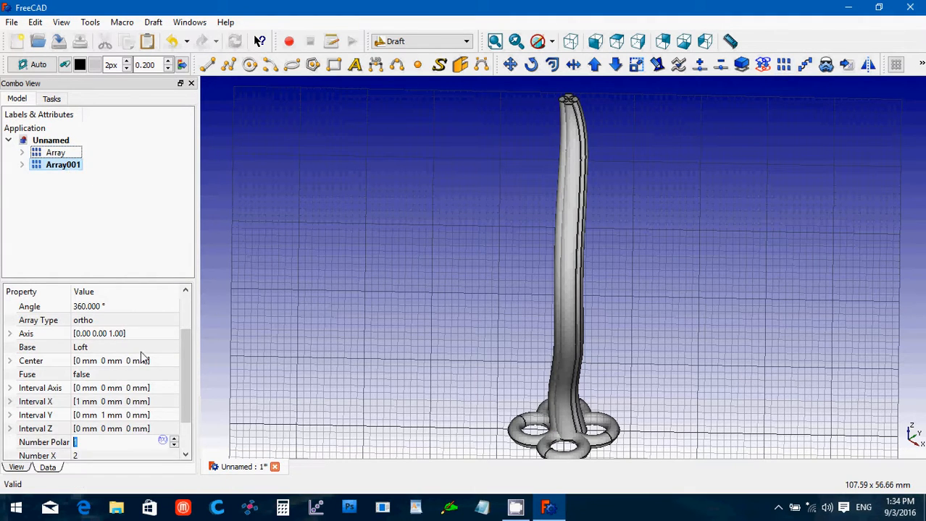
Change the loft array's type to polar and set its polar number to 9.
left_click(76, 166)
left_click_drag(181, 333, 194, 315)
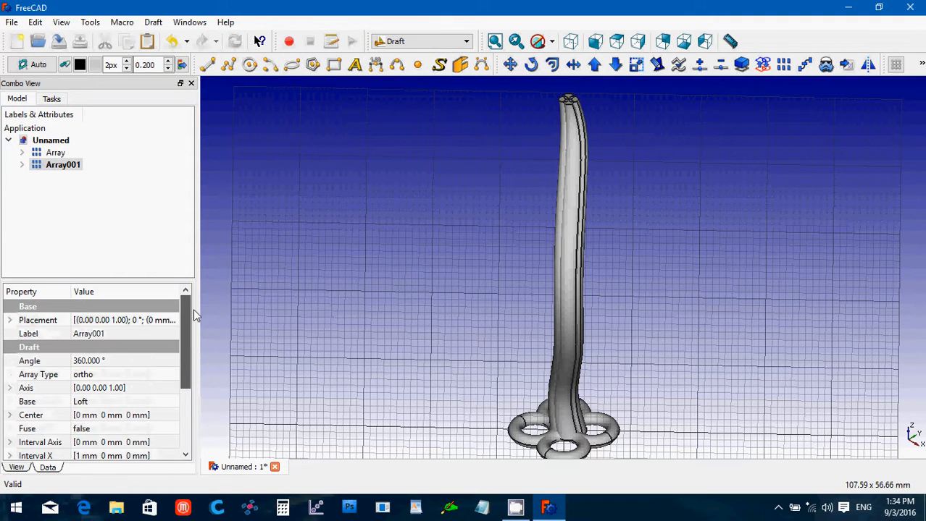
left_click(161, 375)
left_click(160, 375)
left_click(154, 396)
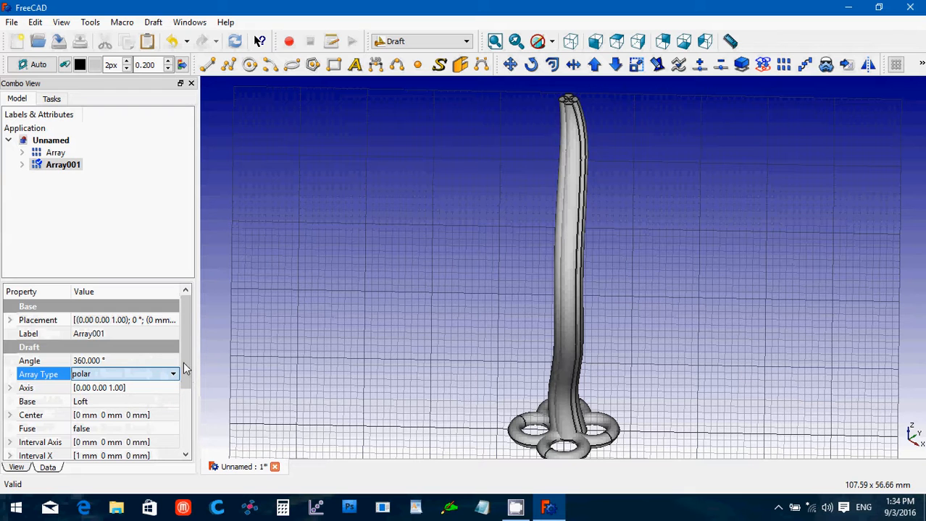
left_click_drag(188, 381, 188, 440)
left_click(128, 404)
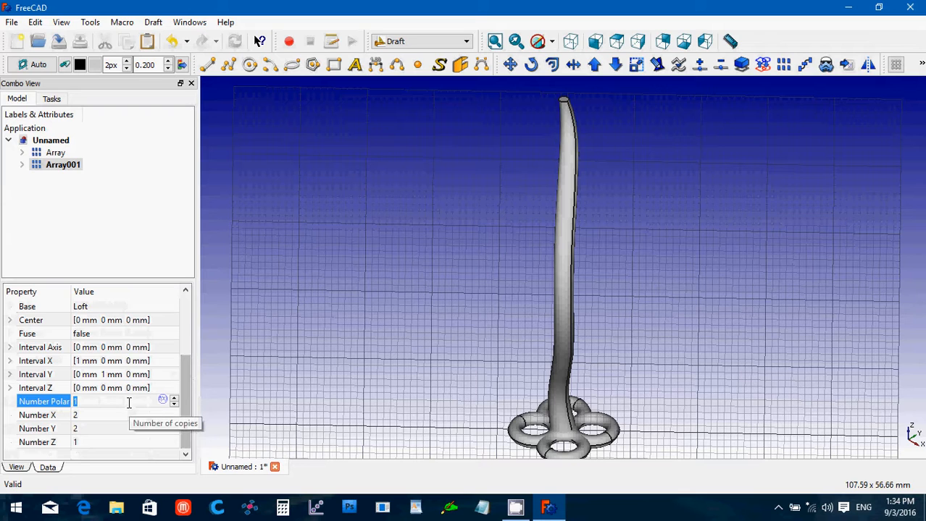
type("9")
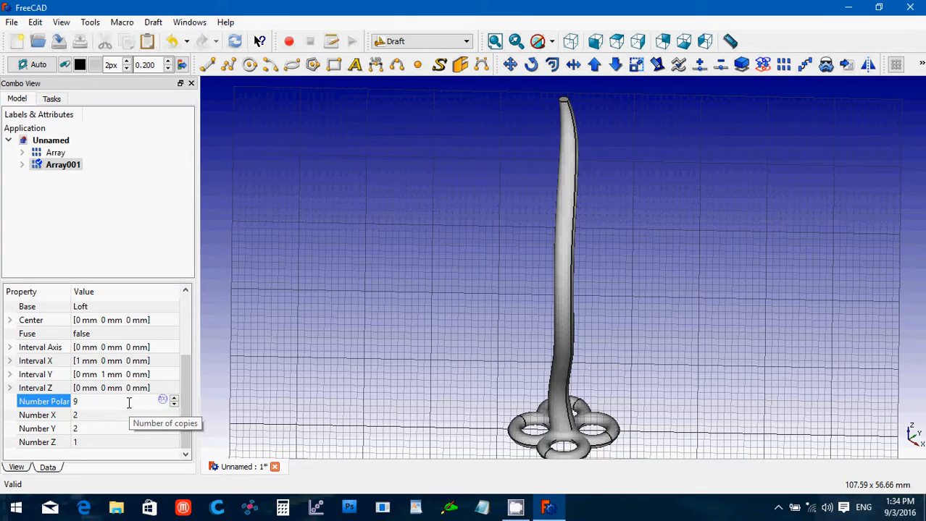
key("Return")
left_click(305, 333)
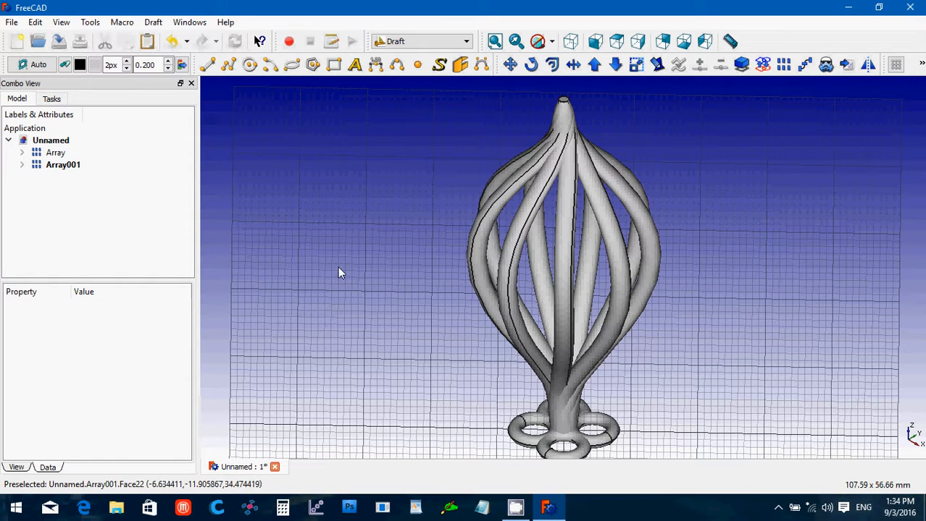
Examine the arrayed ribs of the ornament from the tip down to the torus base.
key("Down")
key("Down")
key("Down")
key("Down")
key("Down")
key("Down")
key("Down")
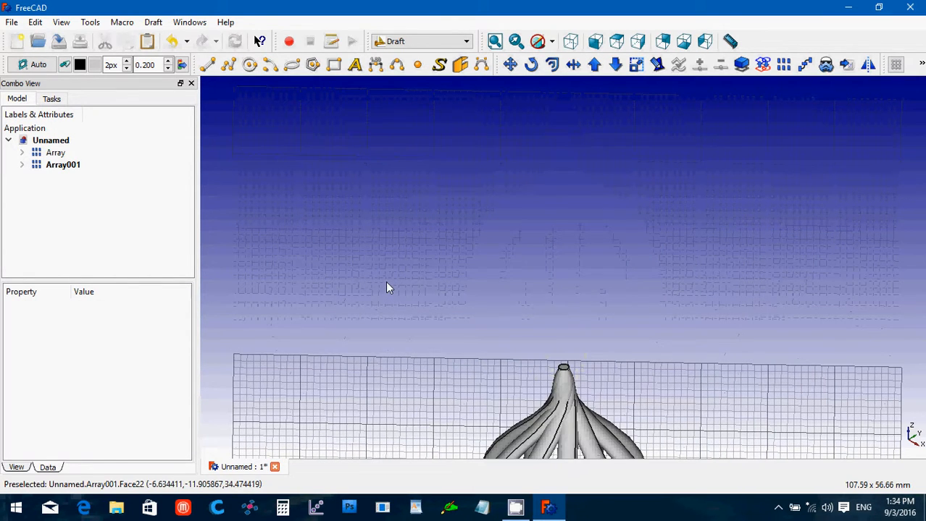
scroll(385, 282, "down", 4)
scroll(386, 277, "up", 2)
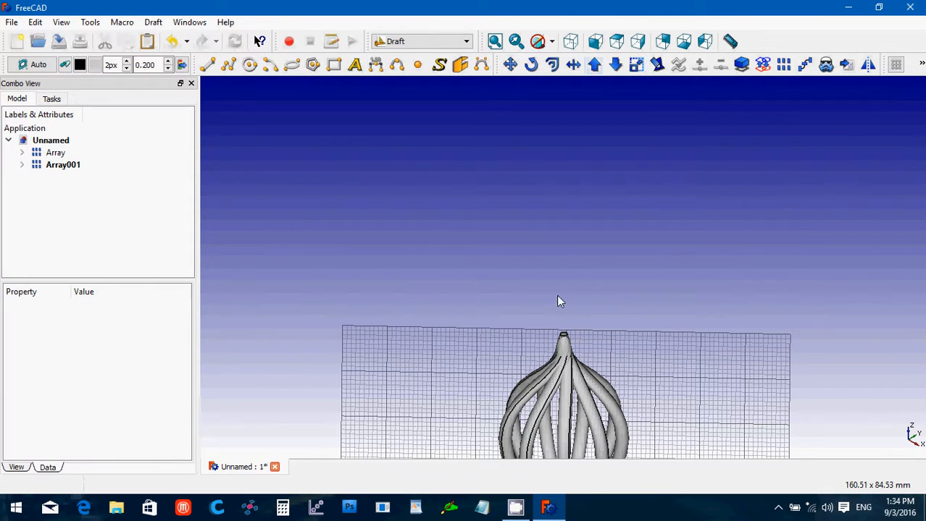
key("Up")
key("Up")
key("Up")
scroll(556, 294, "up", 3)
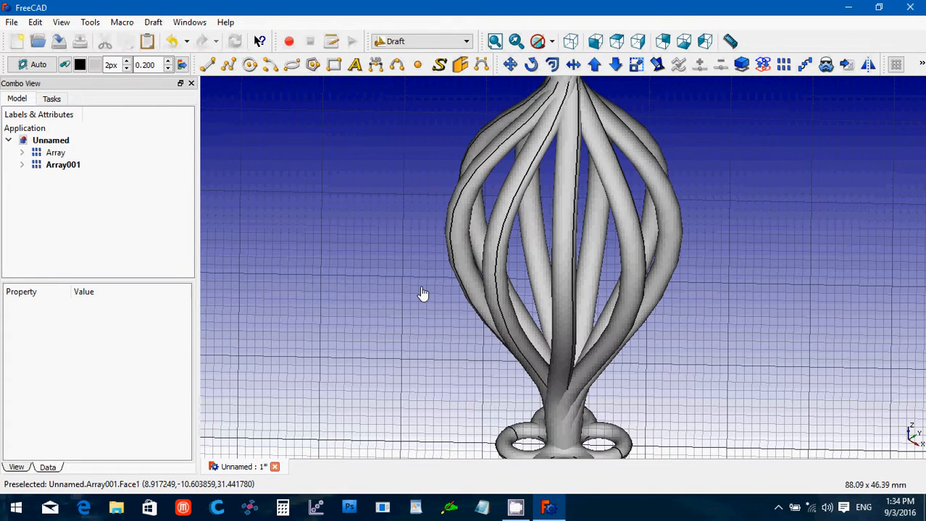
key("Down")
key("Up")
key("Up")
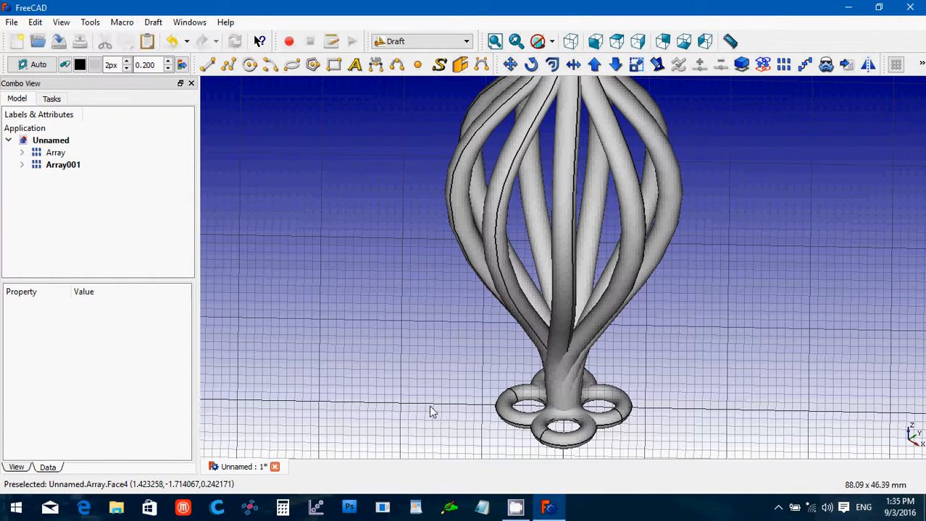
Switch to the Part workbench.
left_click(434, 45)
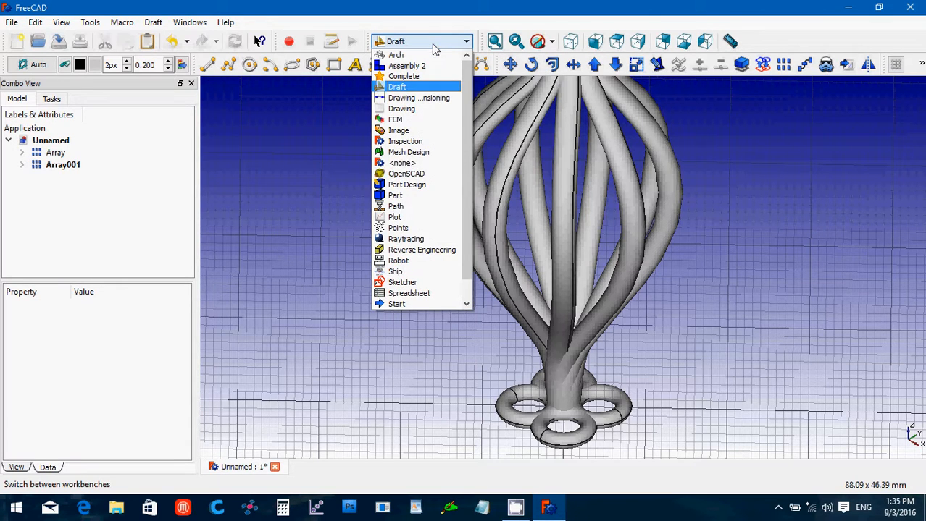
left_click(428, 197)
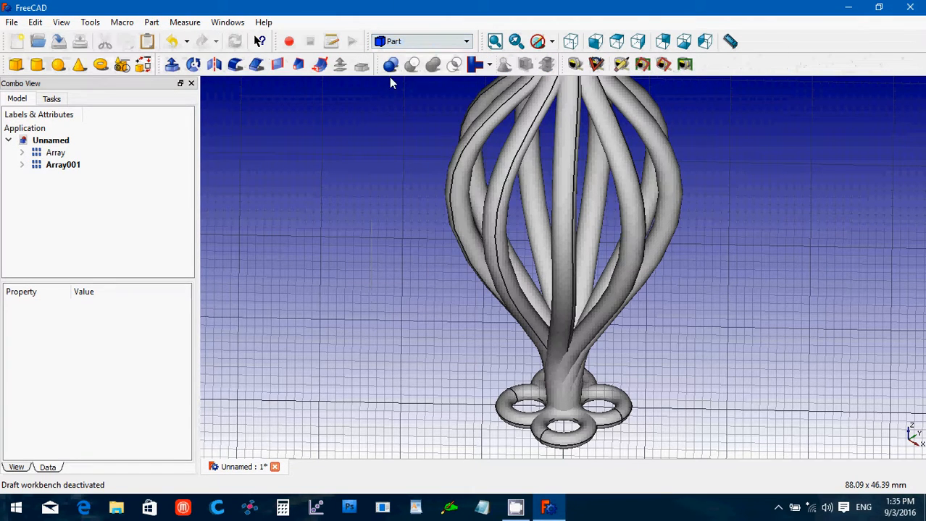
Fuse the torus array and the loft array into a single solid with a Boolean union.
left_click(10, 166)
left_click(22, 153)
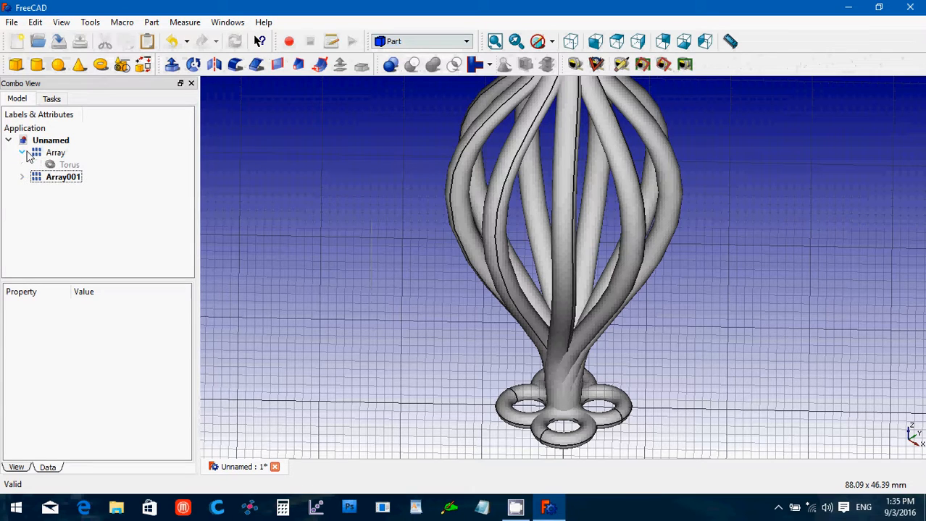
left_click(21, 153)
left_click(51, 153)
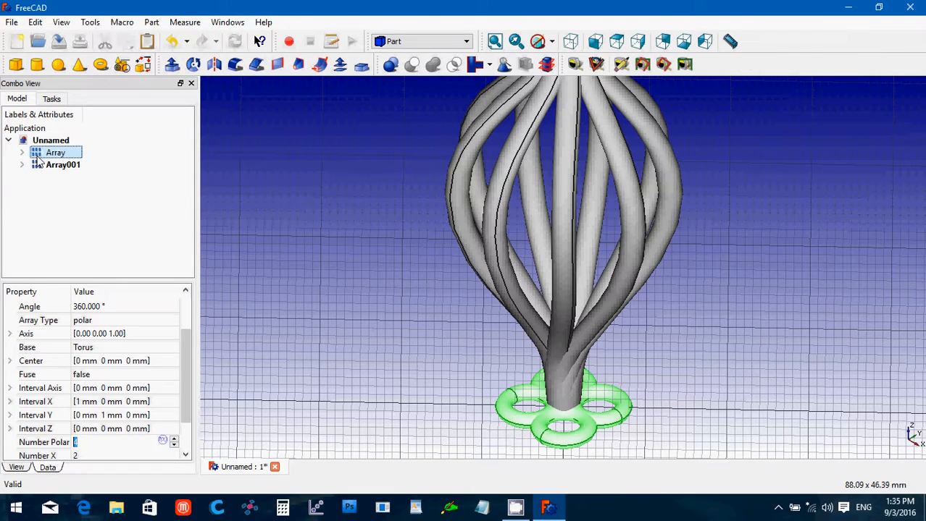
left_click(73, 165, "ctrl")
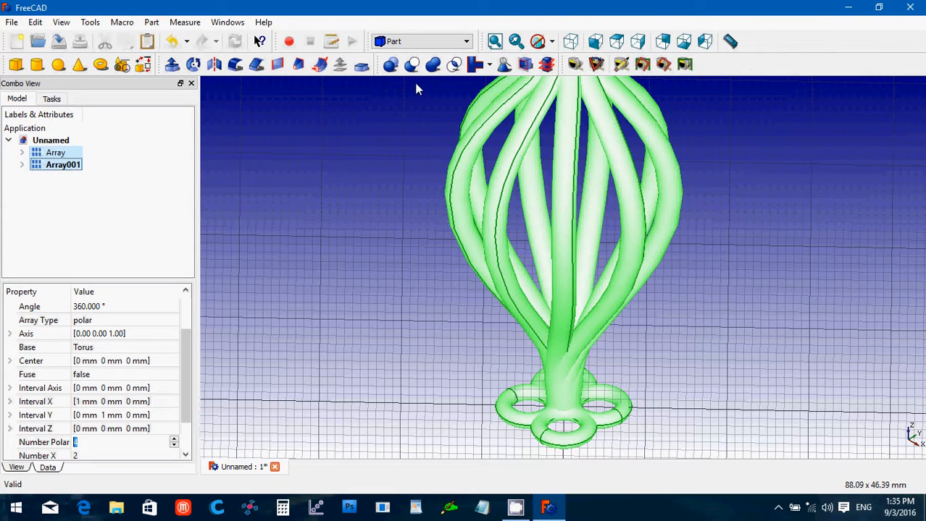
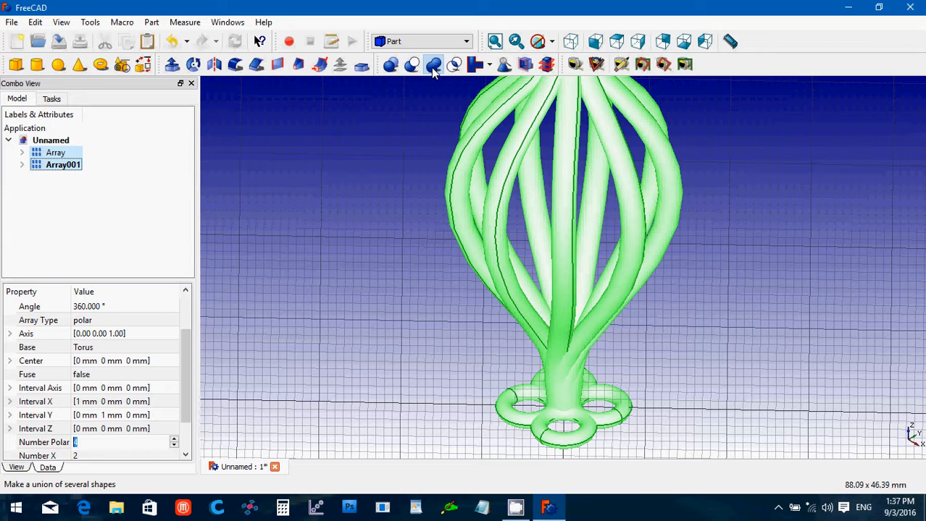
left_click(433, 66)
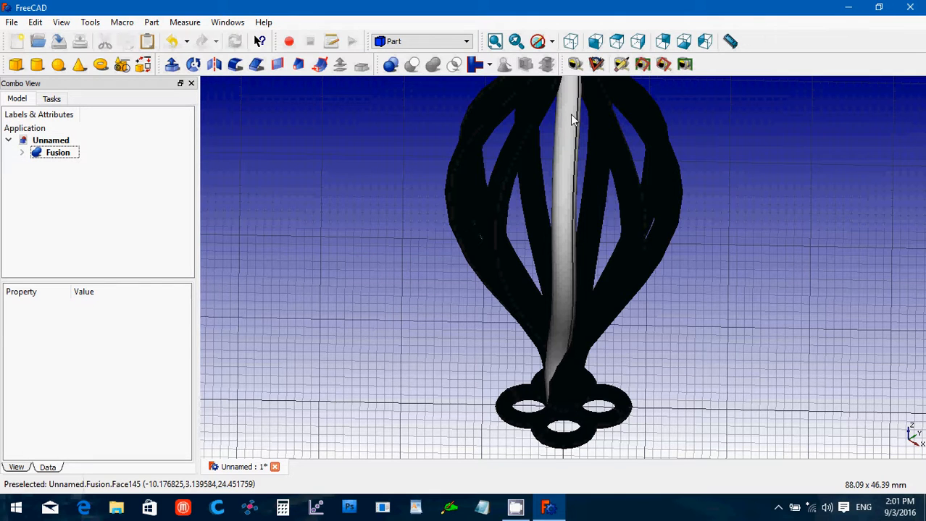
Delete the fusion of the torus and loft arrays, keeping both arrays as separate objects.
scroll(424, 223, "down", 2)
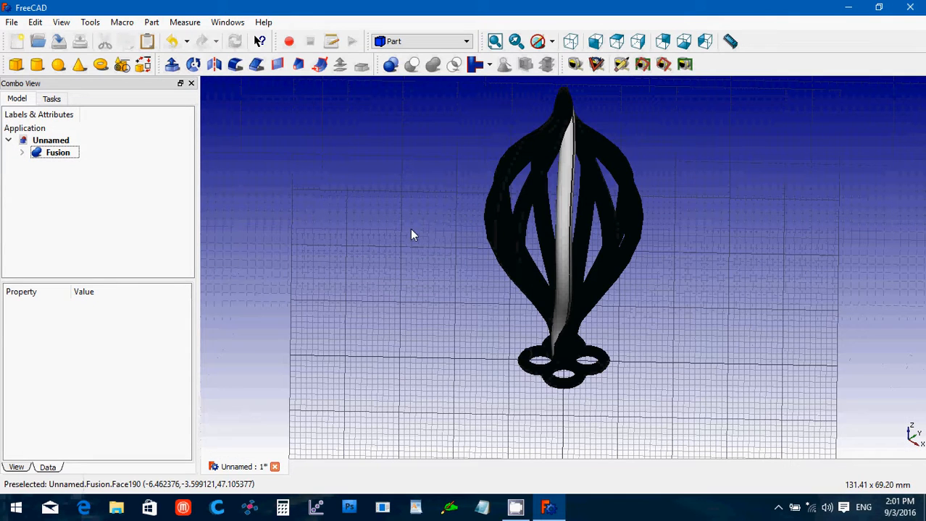
left_click(44, 158)
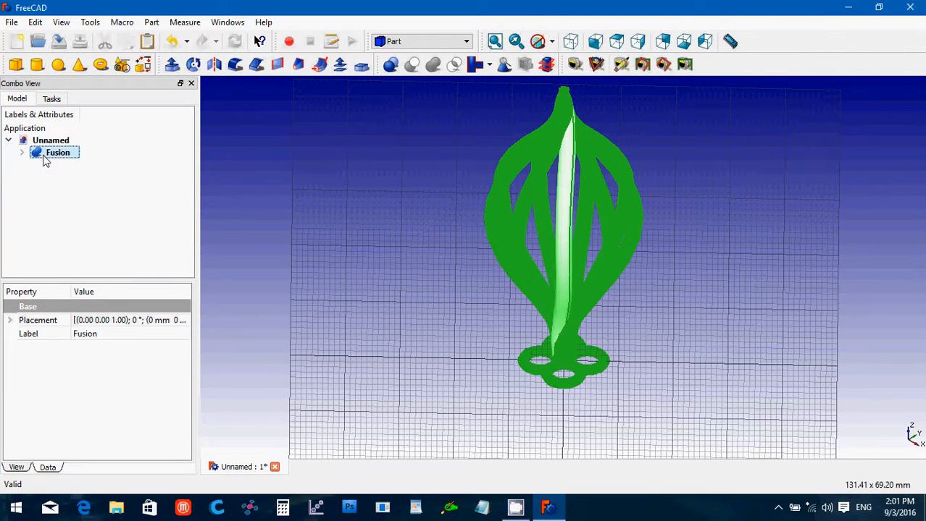
key("Delete")
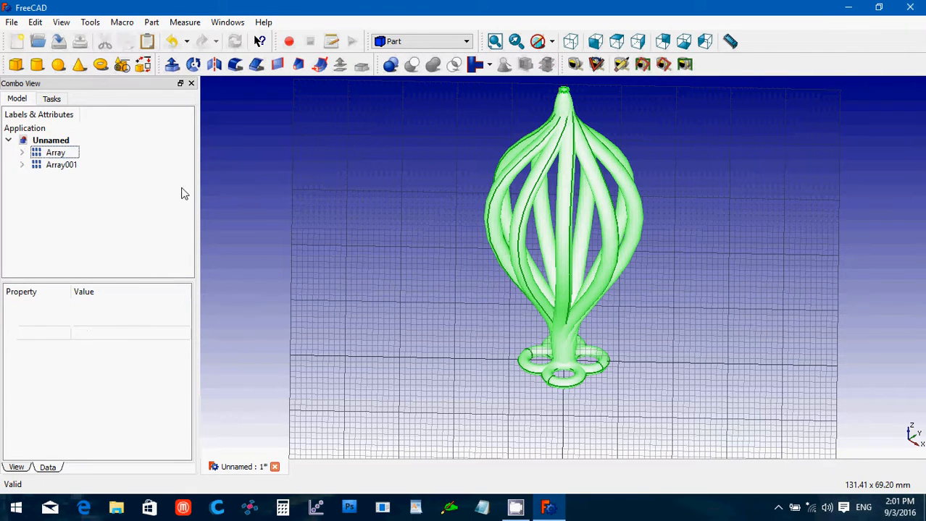
left_click(254, 202)
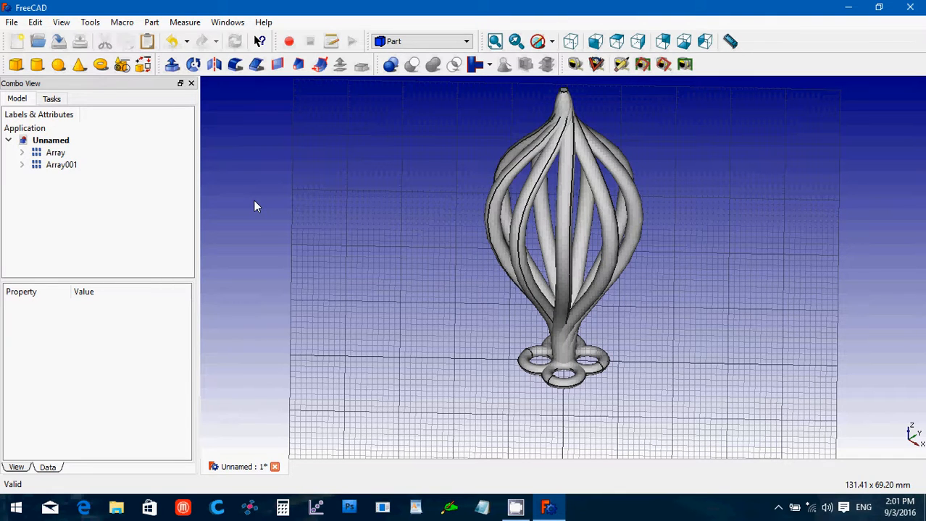
Add a cone primitive at the base of the ornament, where the ribs meet.
left_click(79, 64)
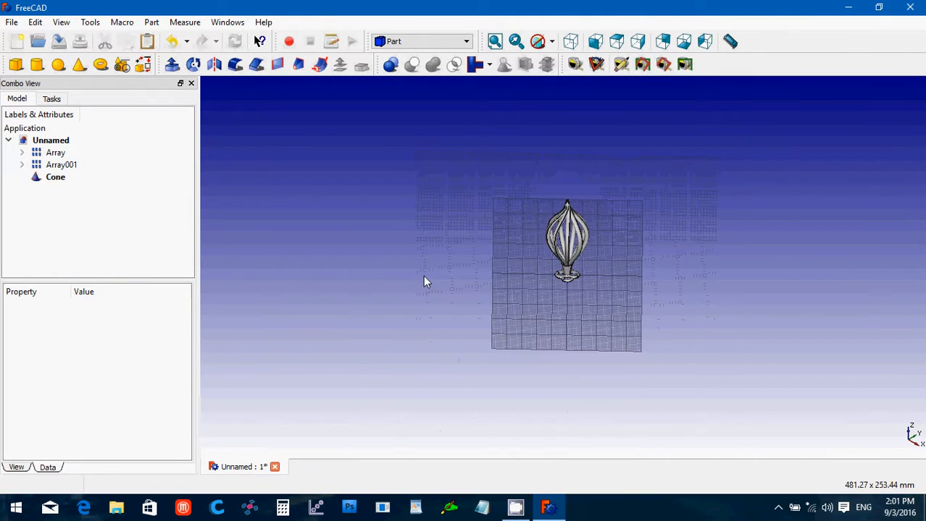
scroll(432, 315, "up", 5)
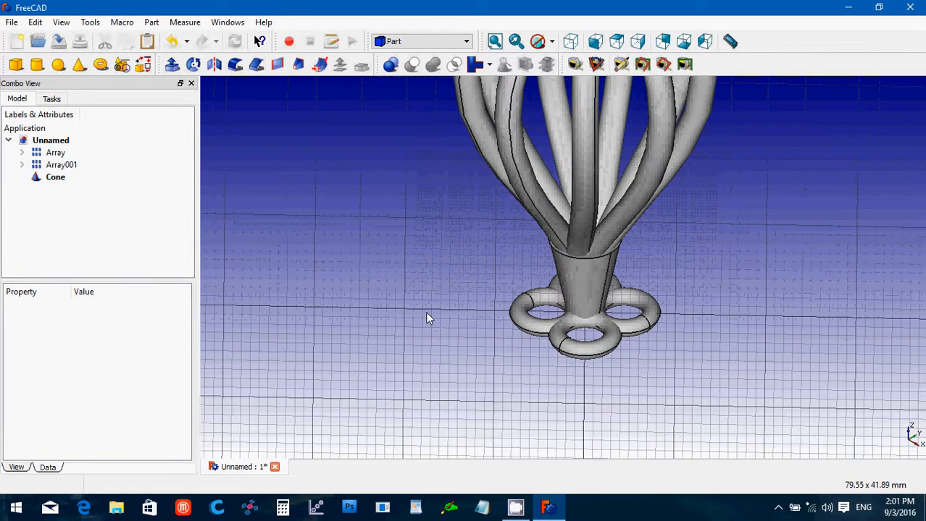
scroll(427, 315, "down", 1)
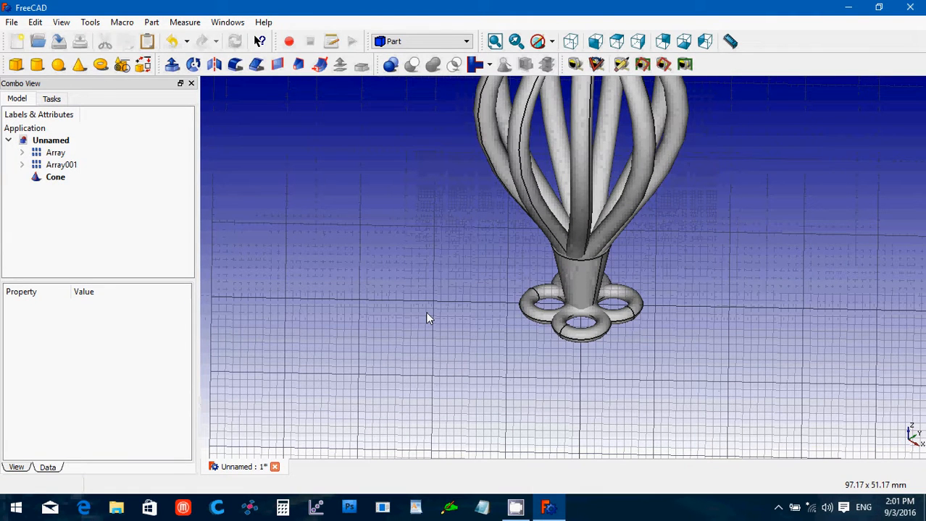
Delete the polar array of the torus while keeping the original torus.
left_click(55, 165)
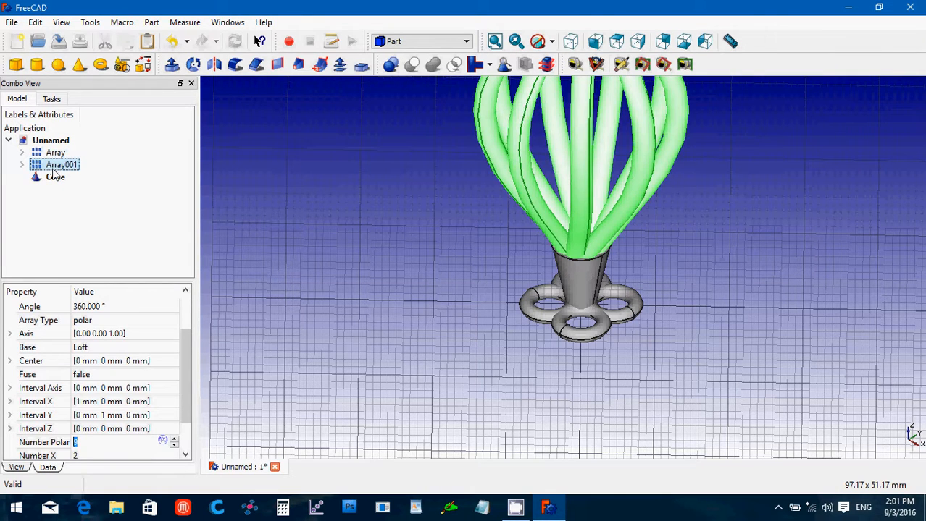
left_click(52, 154)
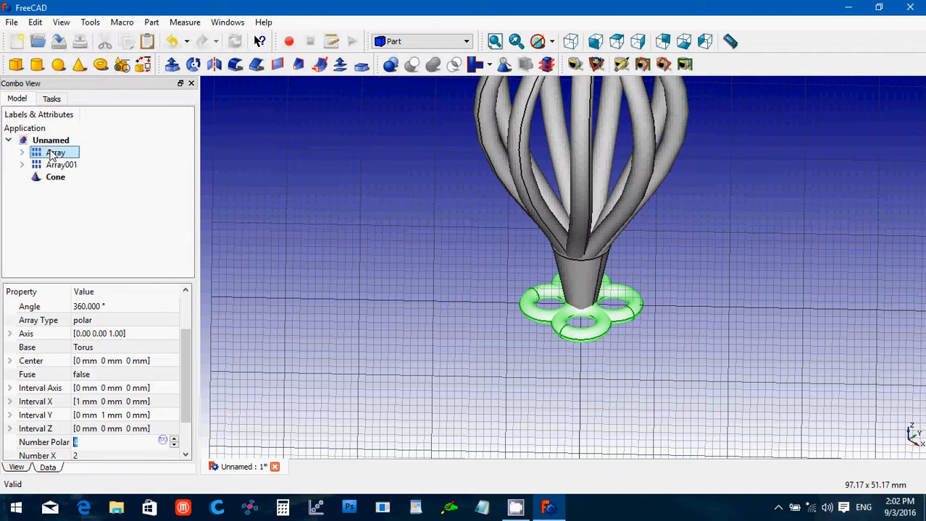
key("Delete")
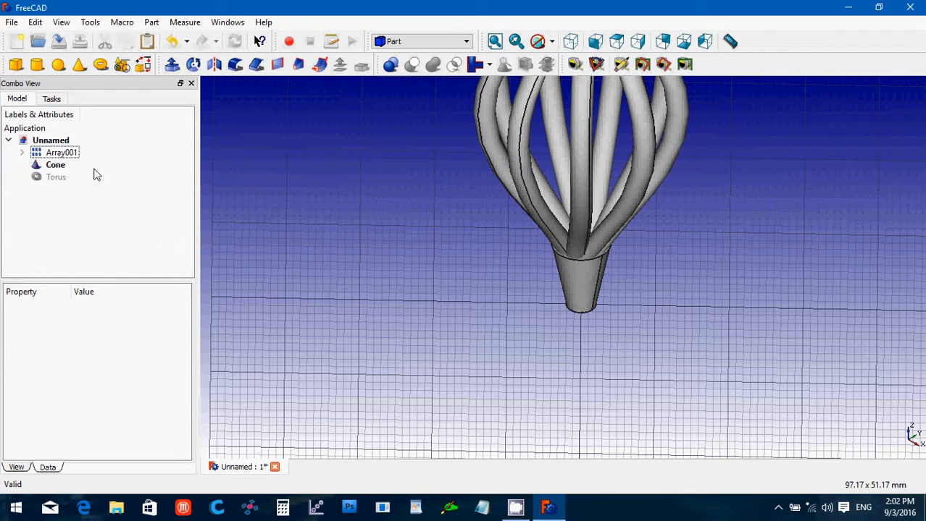
Compare the cone's size with the converging ribs from below and set its Radius2 to 3 mm.
left_click(62, 167)
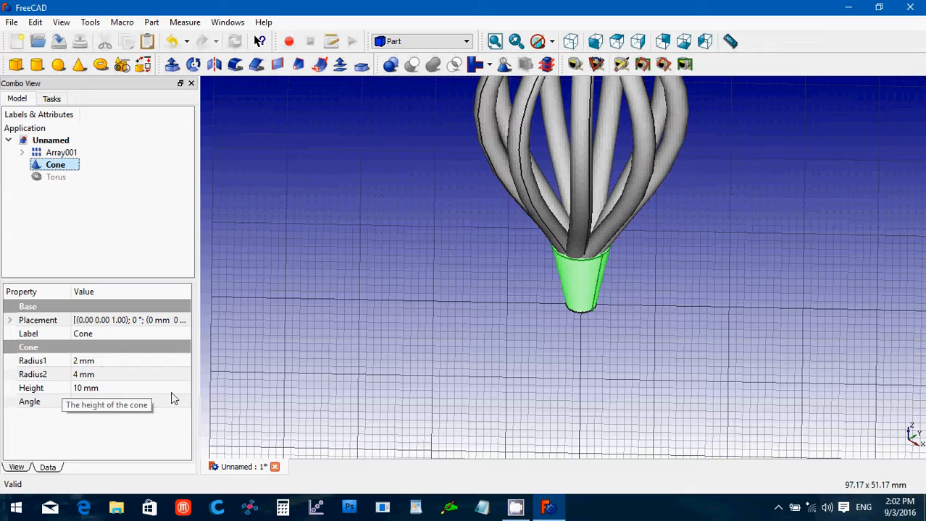
left_click(685, 44)
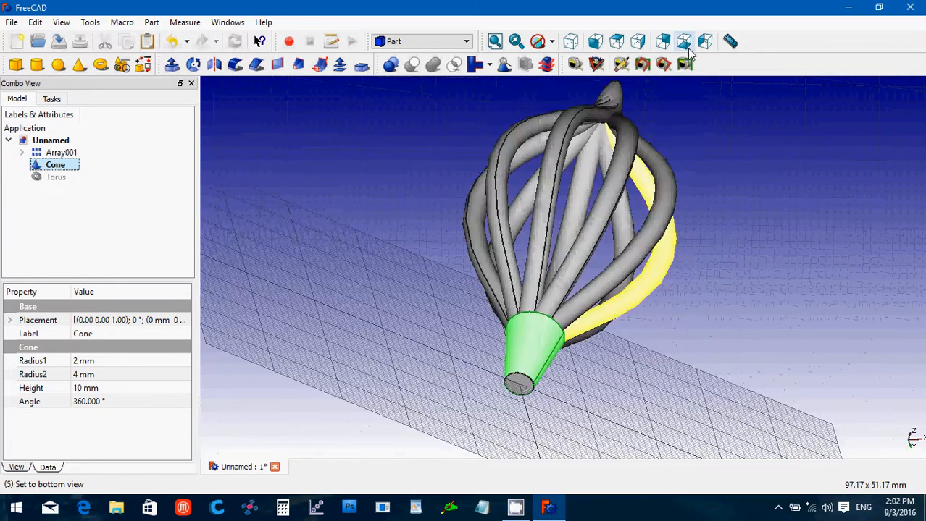
scroll(529, 320, "up", 3)
scroll(526, 310, "up", 2)
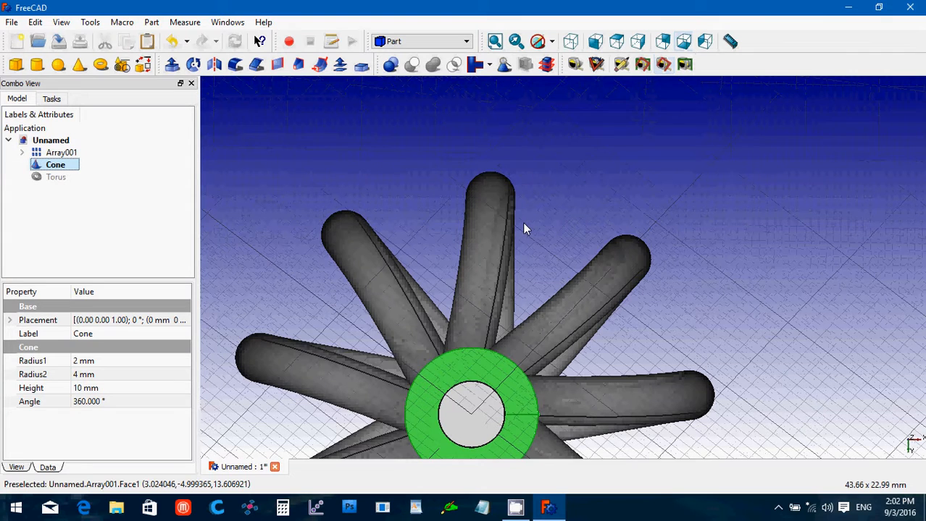
scroll(526, 229, "down", 1)
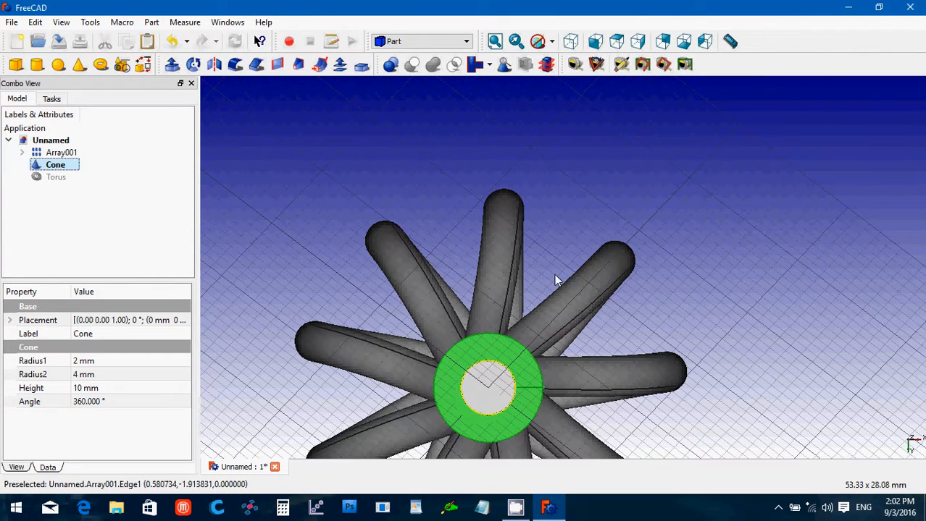
left_click(570, 43)
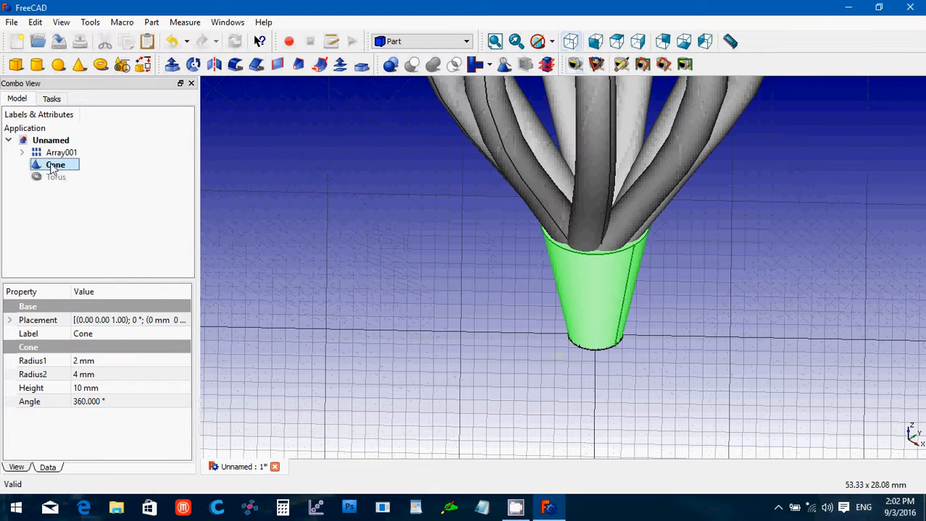
left_click(97, 375)
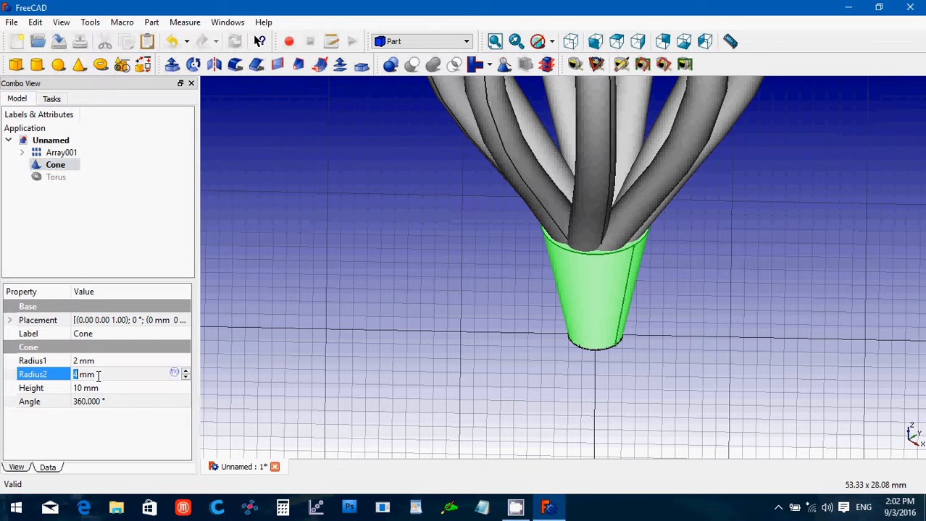
type("3")
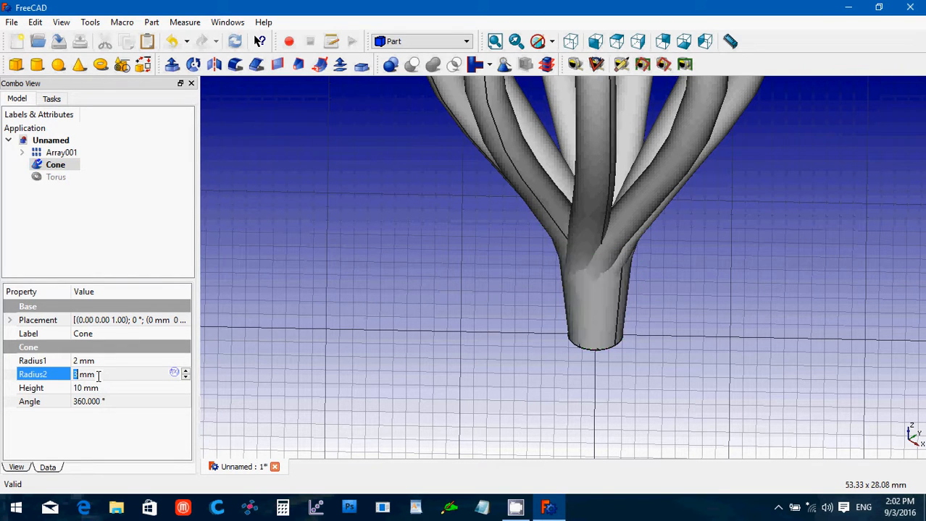
left_click_drag(97, 374, 61, 382)
Set the cone's height to 6 mm so it reaches partway up the joined ribs.
left_click(107, 389)
type("3")
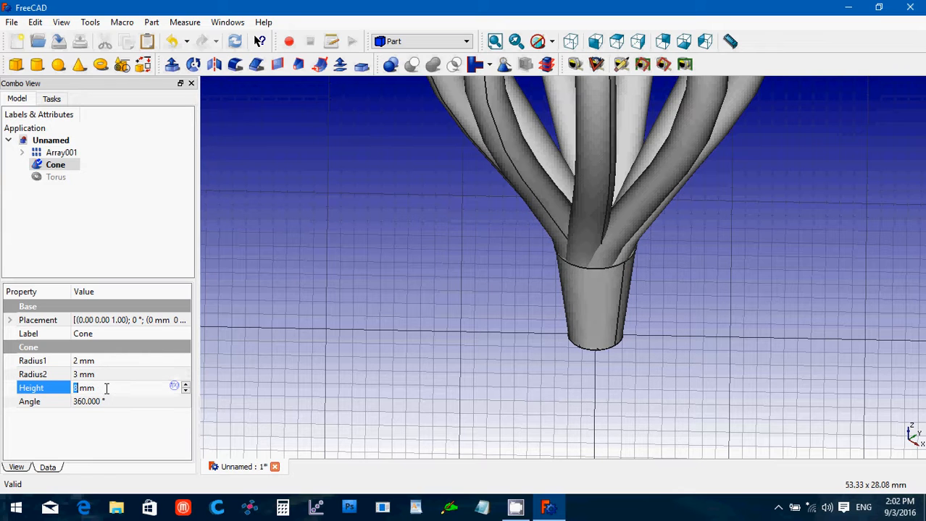
scroll(106, 389, "down", 1)
scroll(107, 389, "down", 1)
scroll(107, 389, "down", 1)
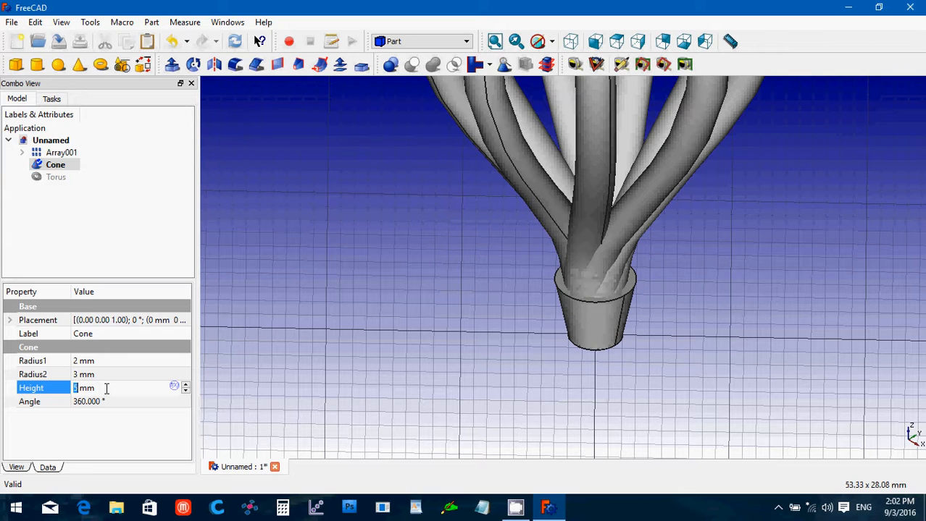
scroll(107, 389, "down", 2)
scroll(106, 389, "up", 3)
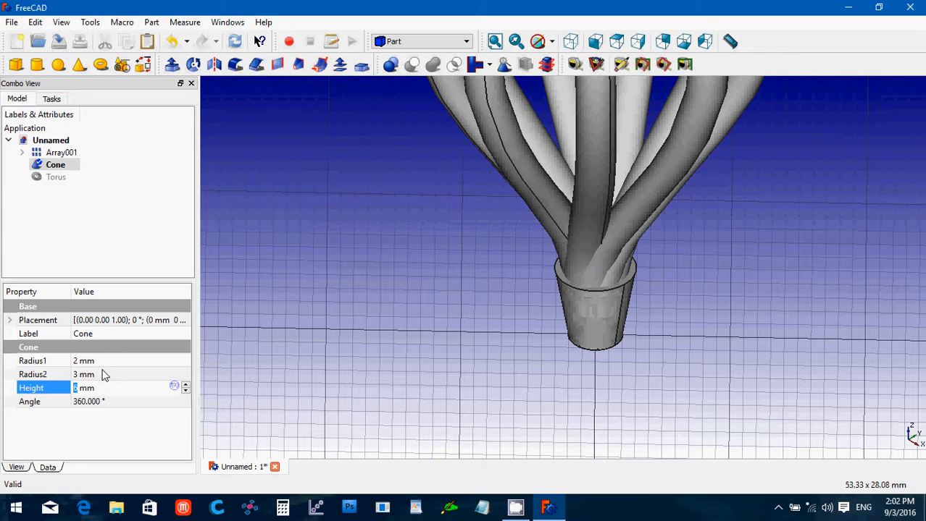
Set the cone's Radius2 to 2.5 mm to match its upper rim to the rib bundle.
left_click(103, 376)
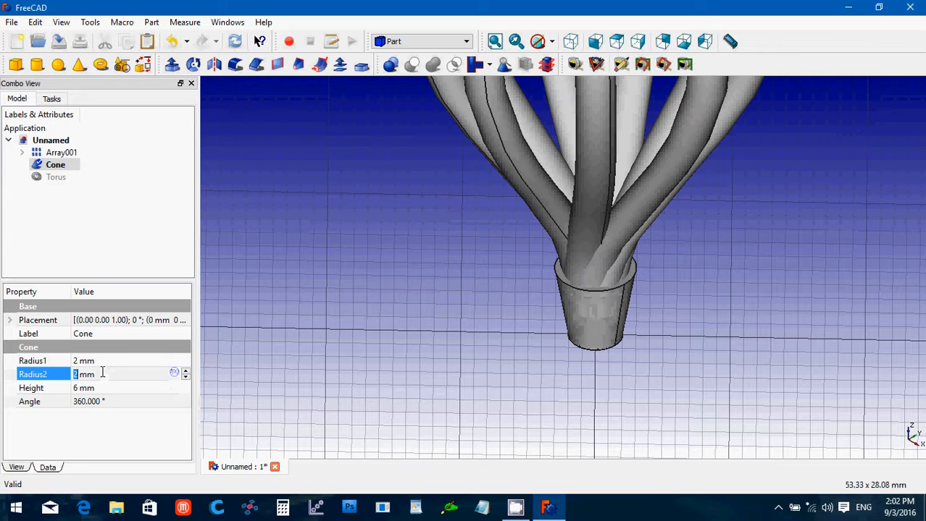
scroll(102, 374, "down", 1)
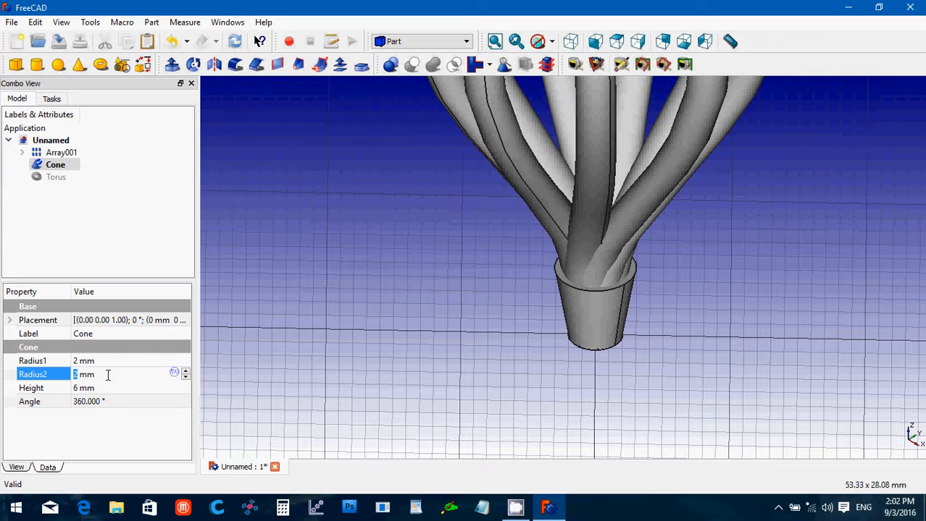
left_click_drag(93, 372, 67, 372)
type("2.75")
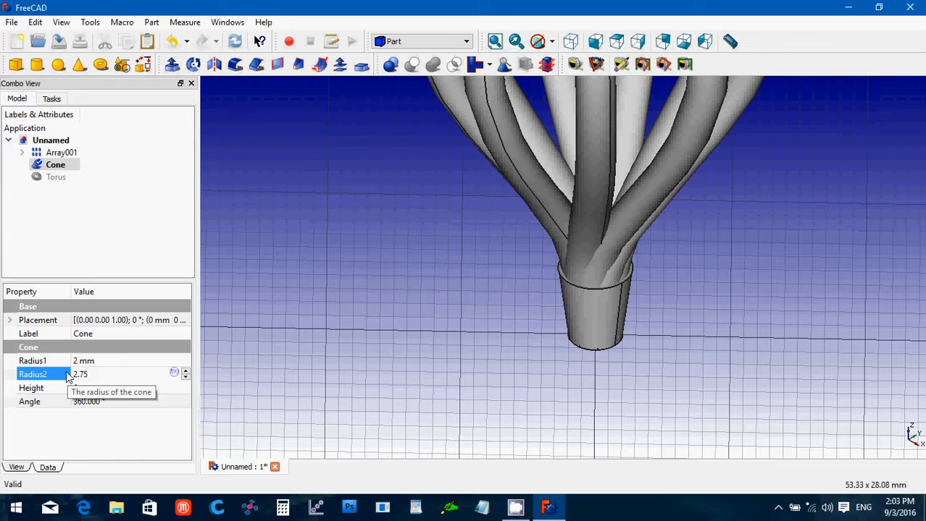
key("BackSpace")
key("BackSpace")
type("5")
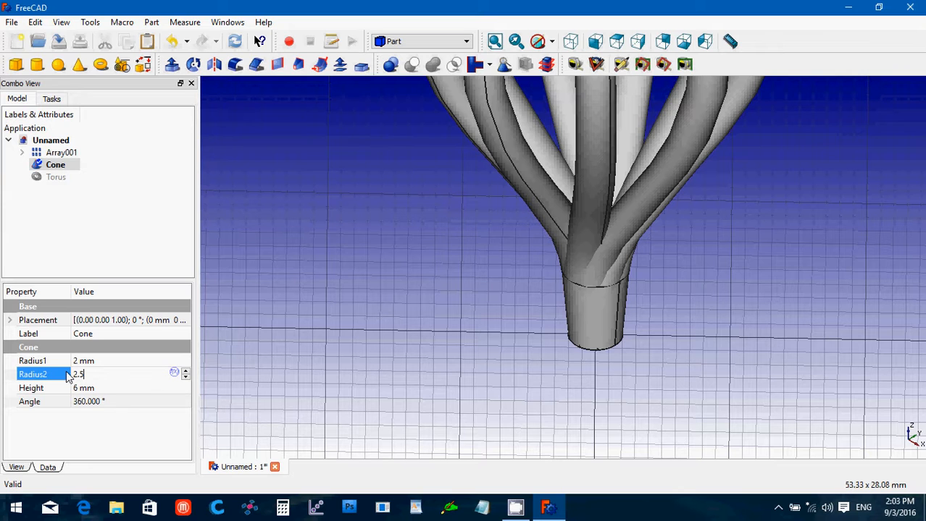
left_click(370, 221)
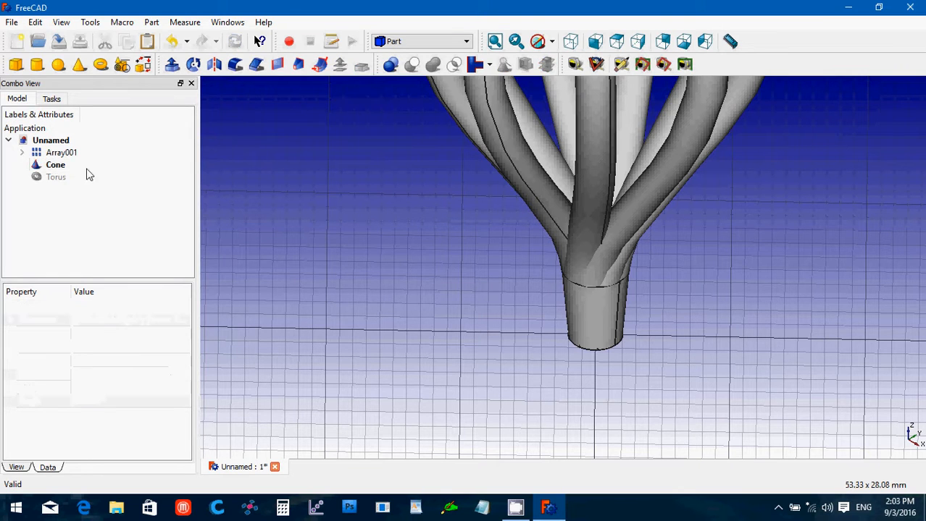
Show the hidden torus again and set its Z position to 1 mm so it sits level with the cone's base.
left_click(56, 178)
key("space")
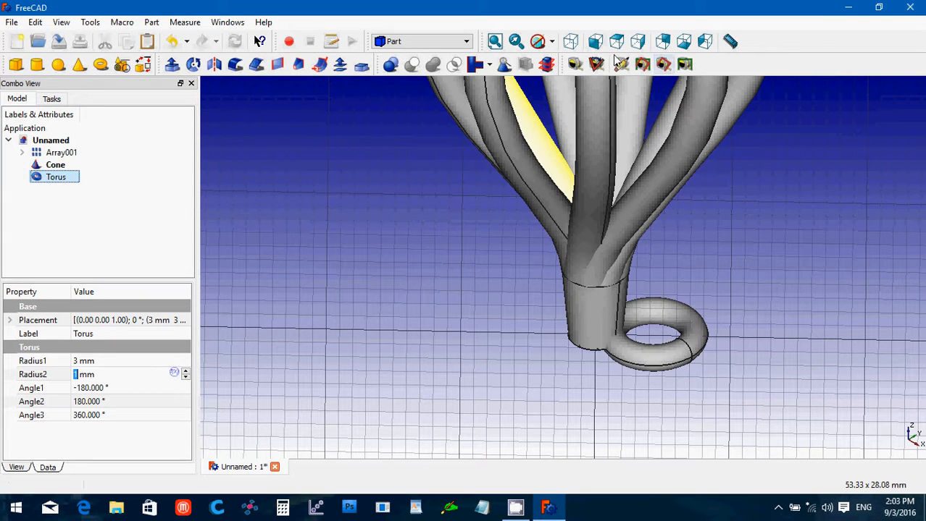
left_click(594, 44)
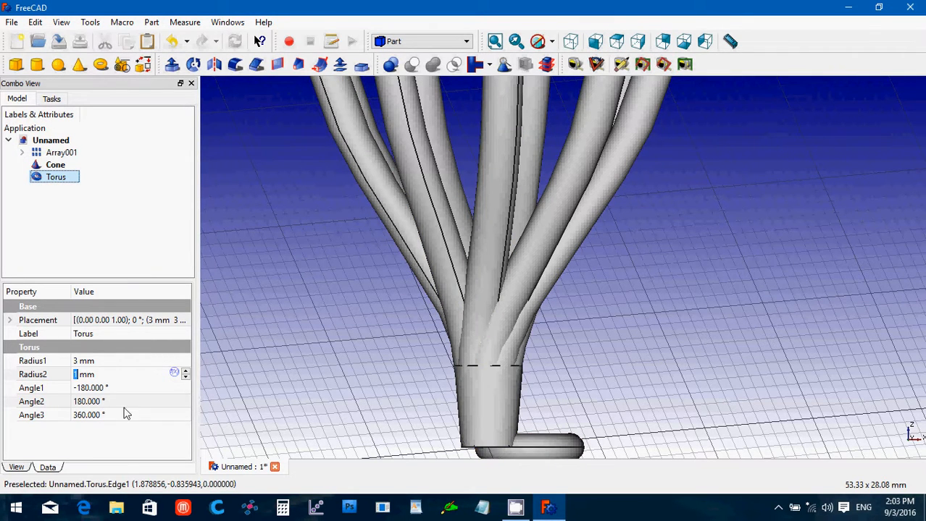
left_click(10, 321)
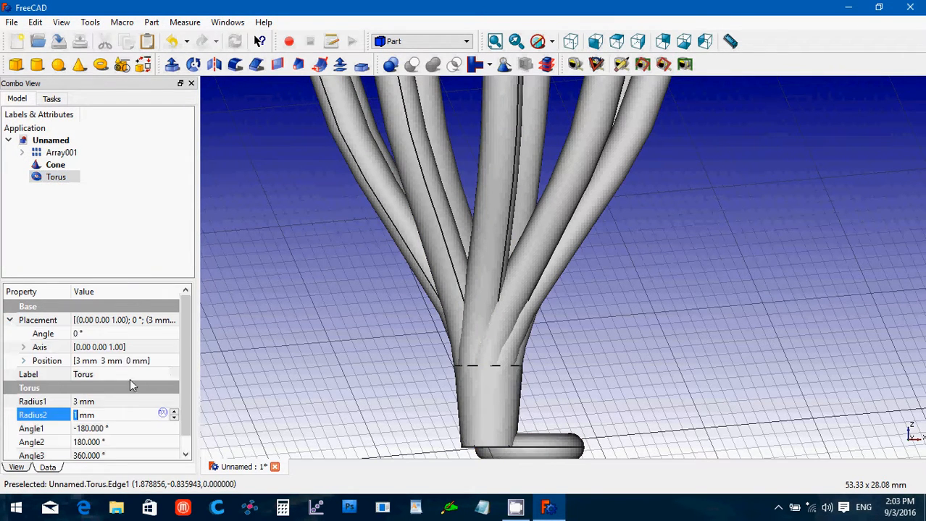
left_click(24, 361)
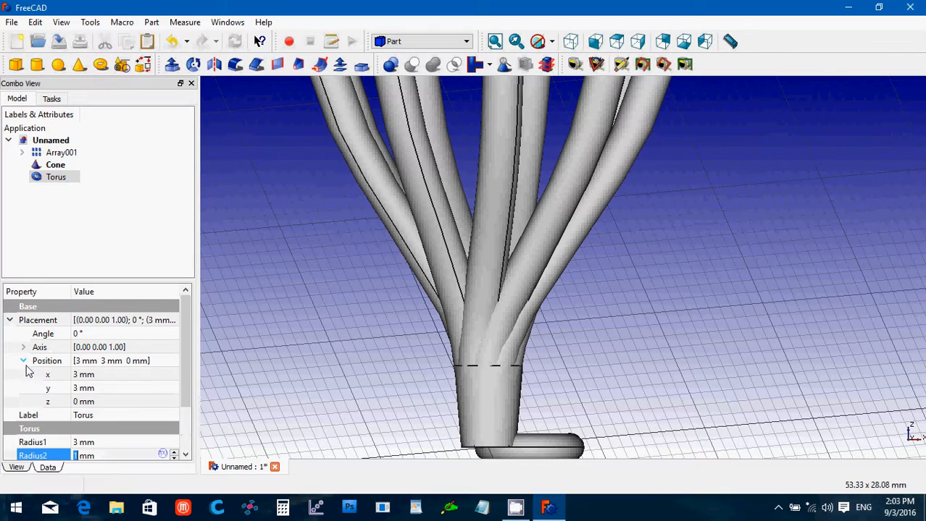
left_click(105, 402)
type("1")
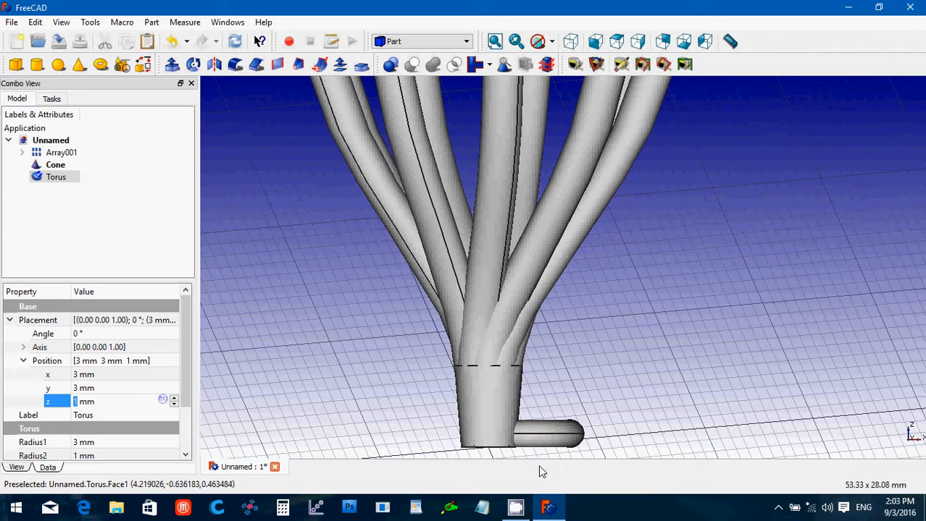
Cut the cone's volume out of the torus with a Boolean cut.
left_click(570, 45)
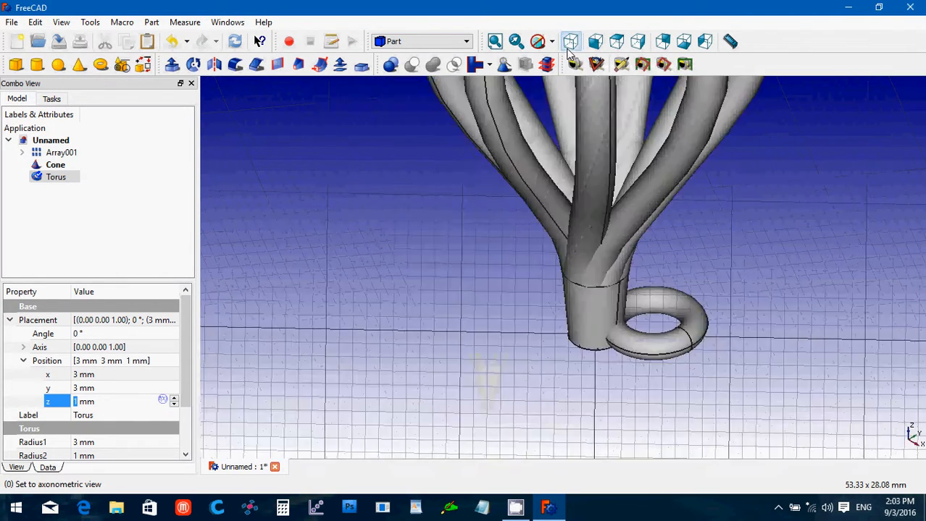
left_click(56, 166, "ctrl")
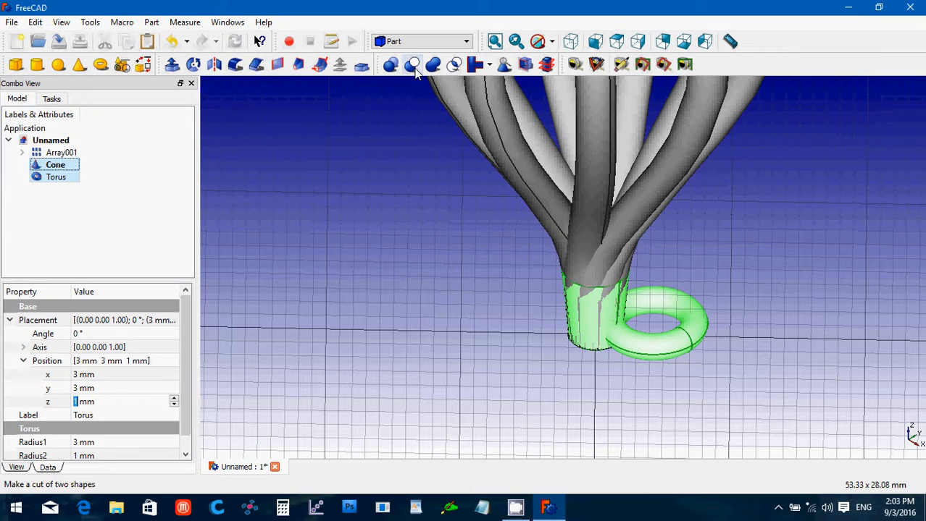
left_click(413, 66)
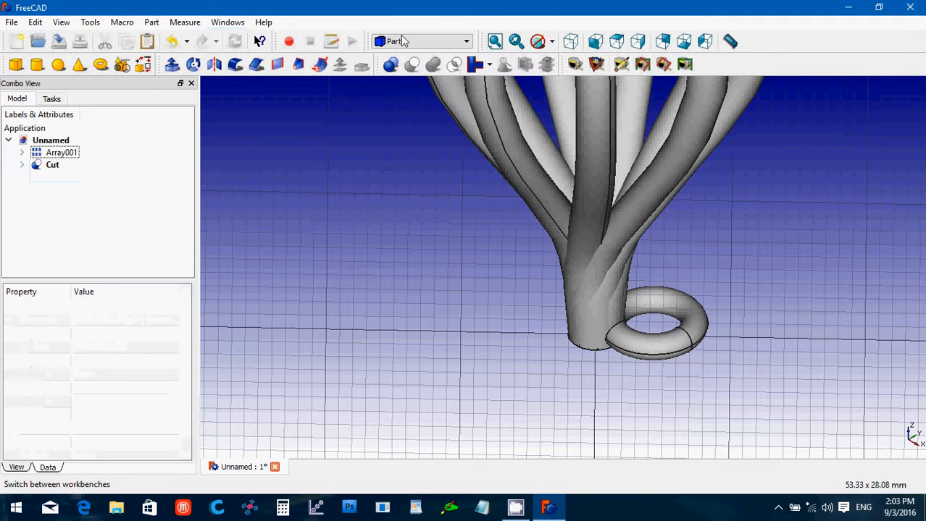
Create a Draft array from the cut torus.
left_click(404, 42)
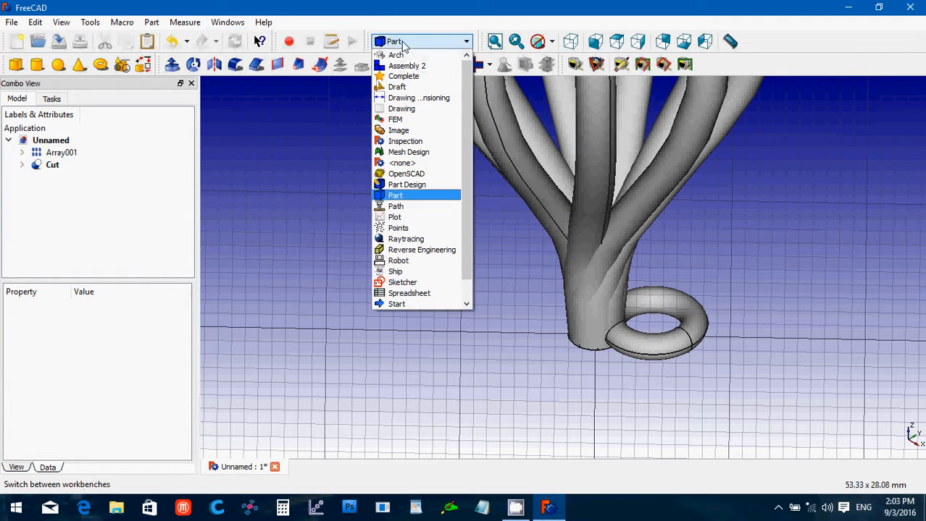
left_click(415, 86)
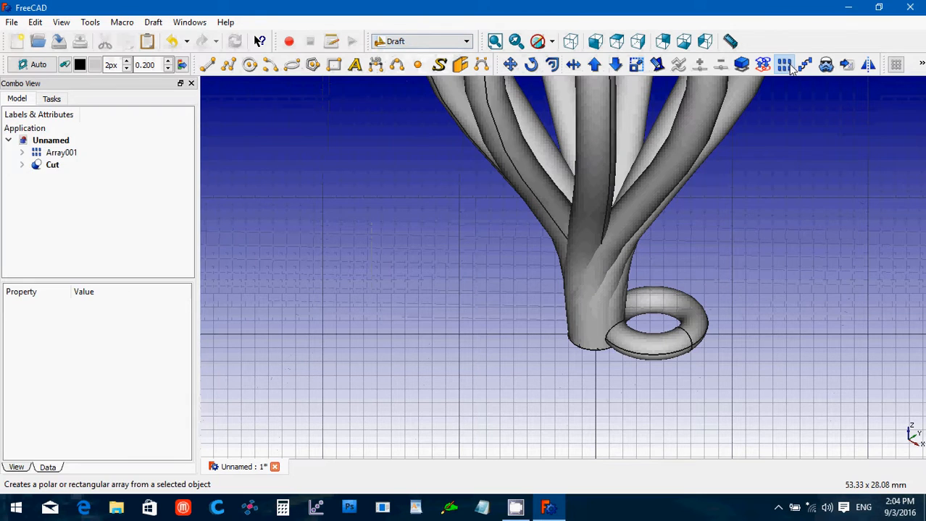
left_click(783, 65)
left_click(100, 129)
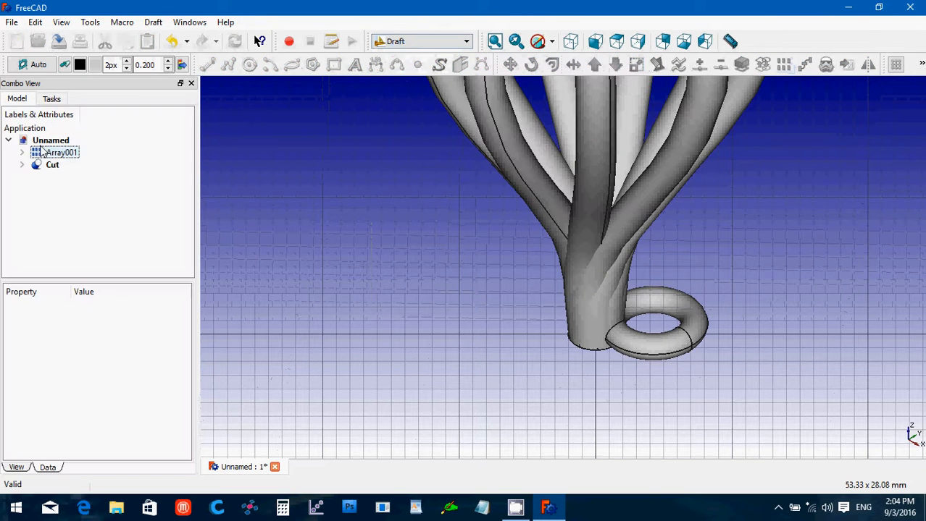
left_click(49, 165)
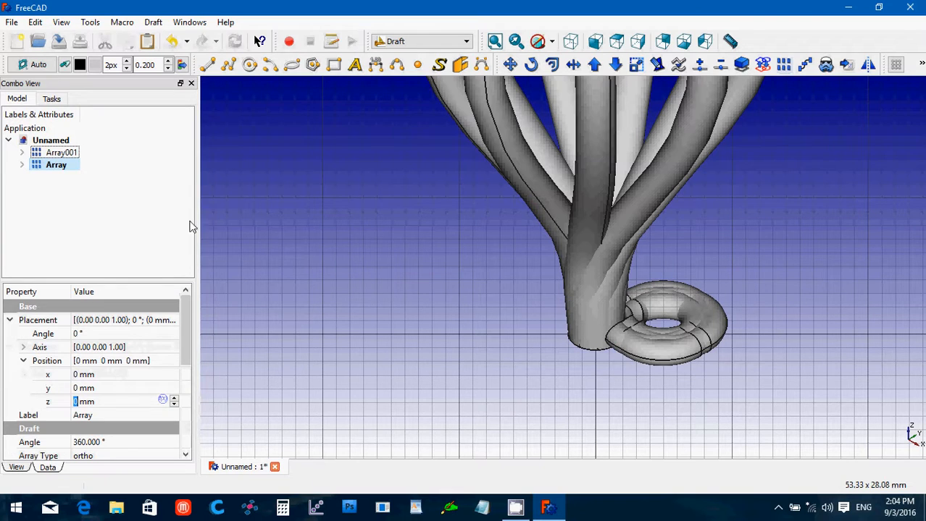
Change the cut torus array to the polar type with 4 copies around the centre.
scroll(187, 359, "down", 2)
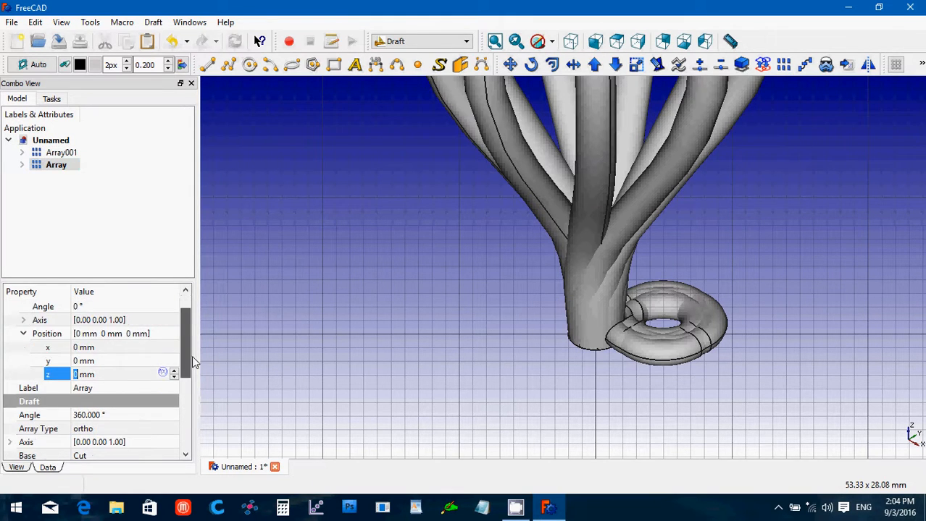
left_click(158, 389)
left_click(157, 390)
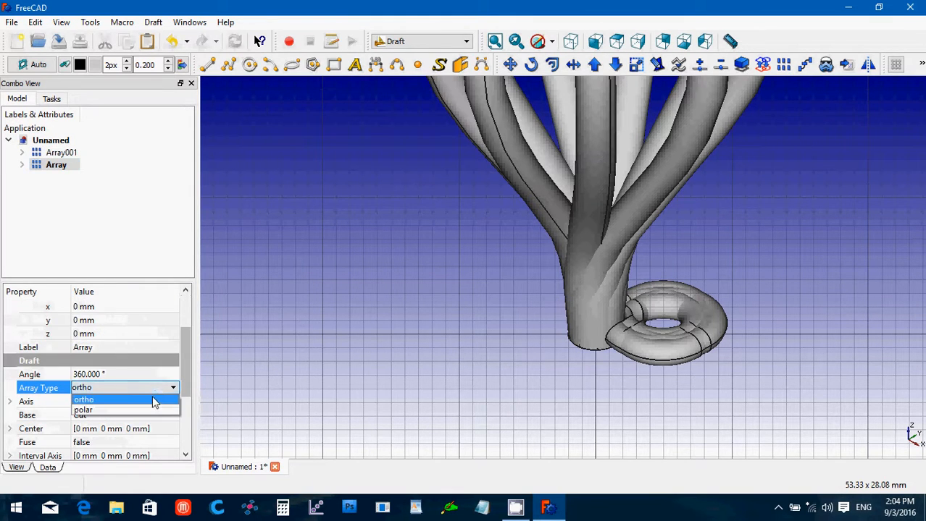
left_click(152, 410)
left_click_drag(186, 406, 186, 447)
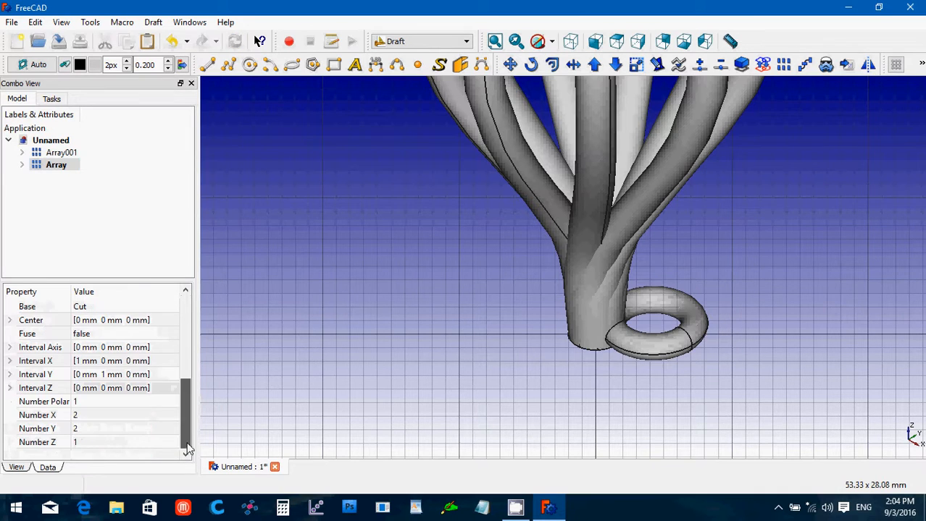
left_click(97, 402)
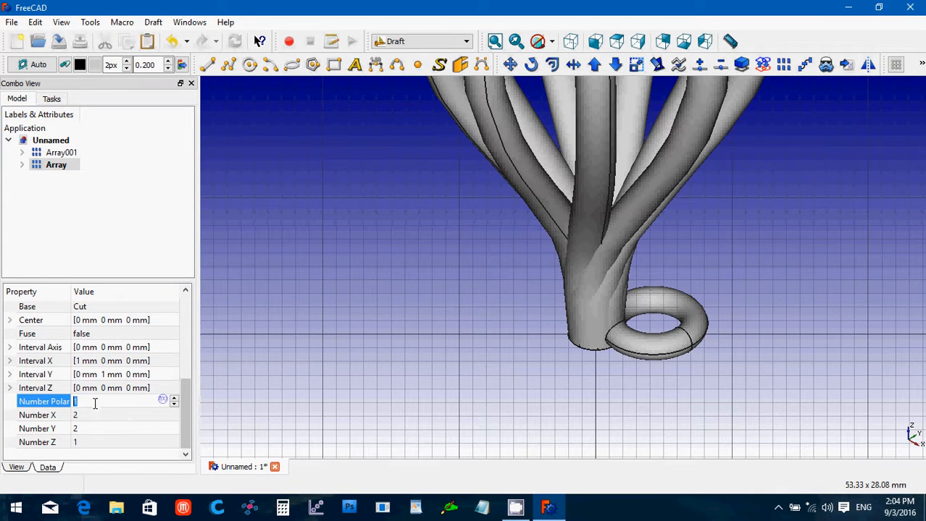
type("4")
key("Return")
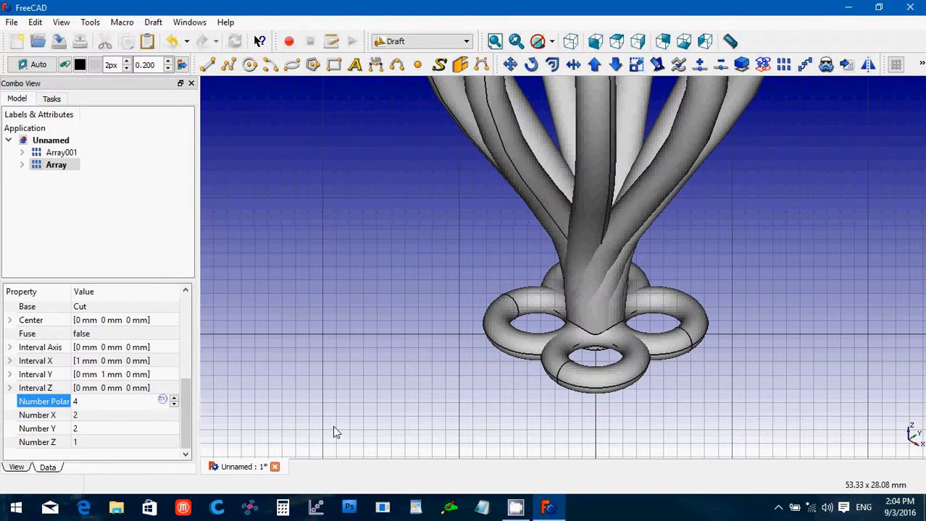
left_click(430, 391)
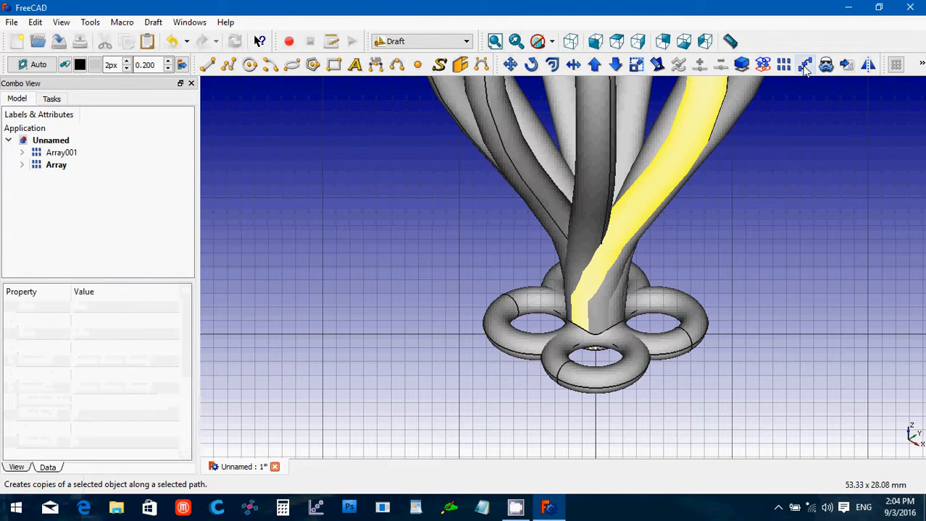
Inspect the ring cluster from below with the rib array temporarily hidden, and check how the rings meet the ribs.
left_click(683, 41)
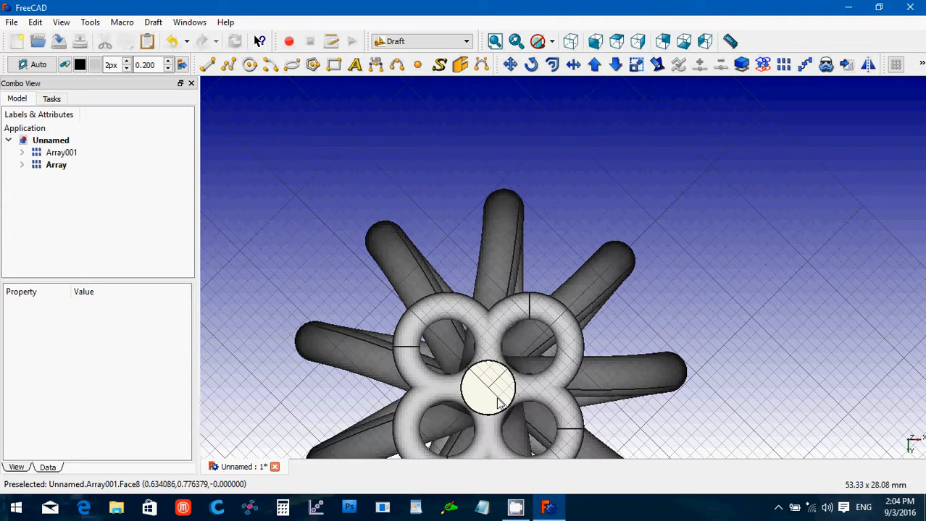
left_click(59, 162)
left_click(59, 154)
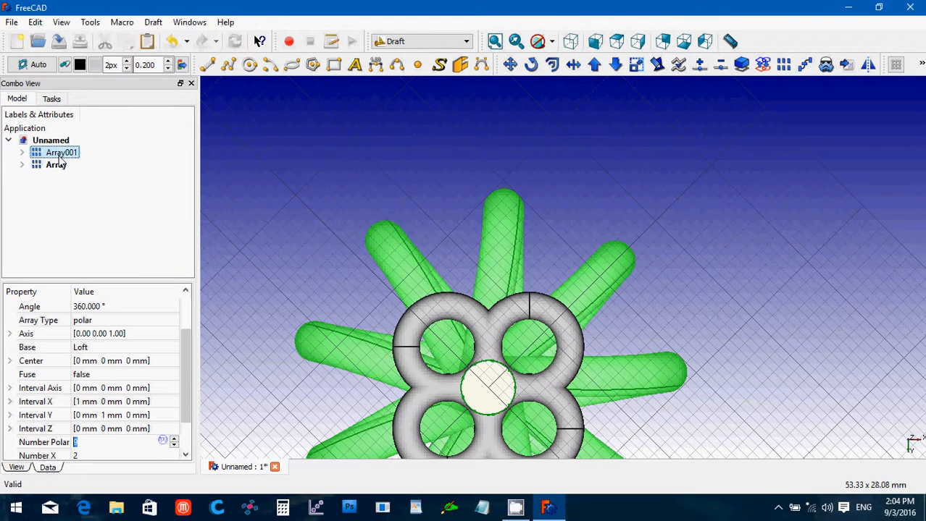
key("space")
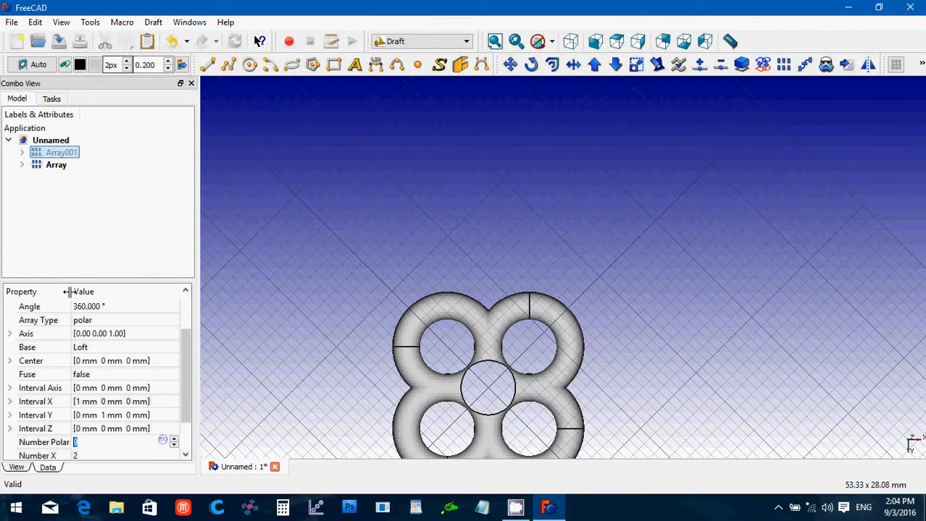
scroll(382, 435, "up", 2)
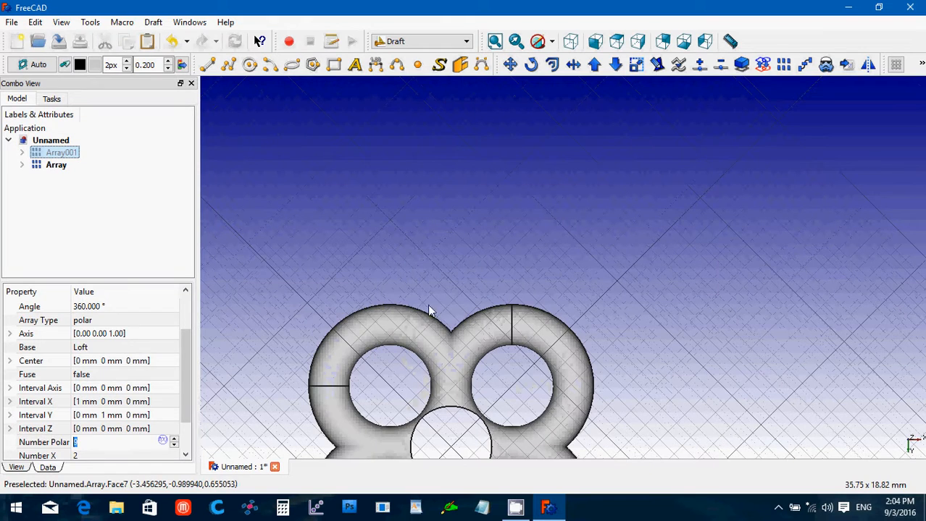
scroll(426, 310, "down", 2)
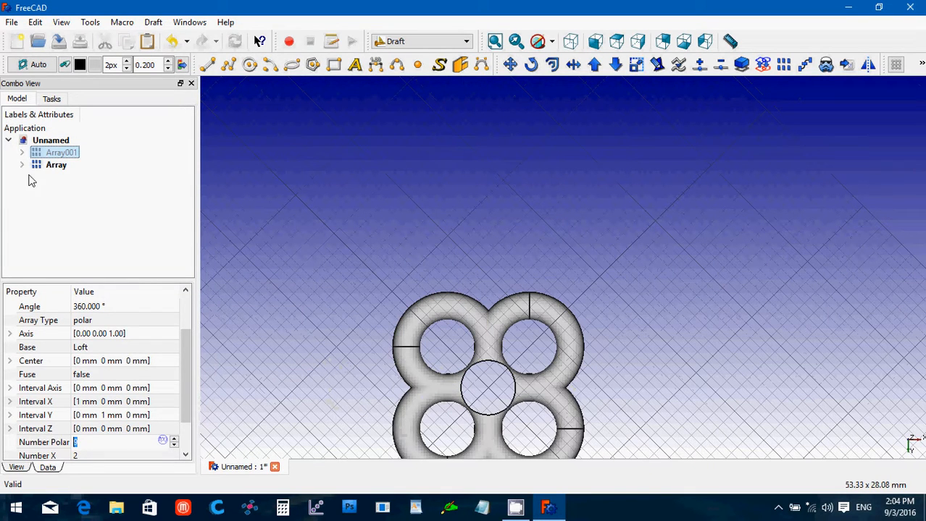
left_click(53, 165)
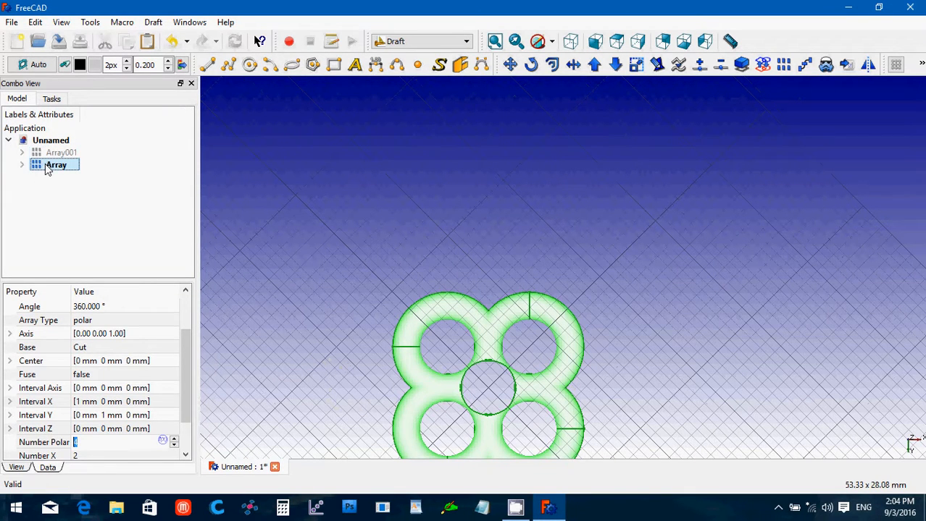
left_click(54, 153)
key("space")
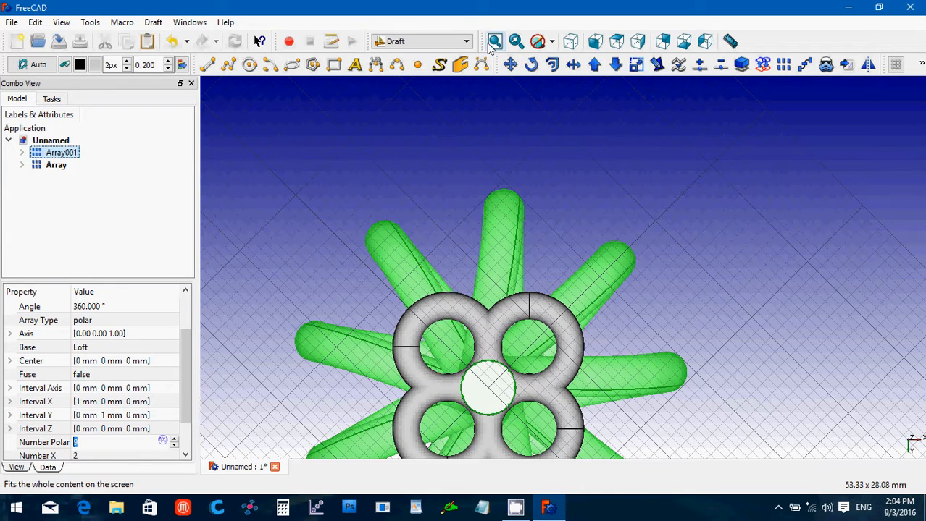
left_click(570, 41)
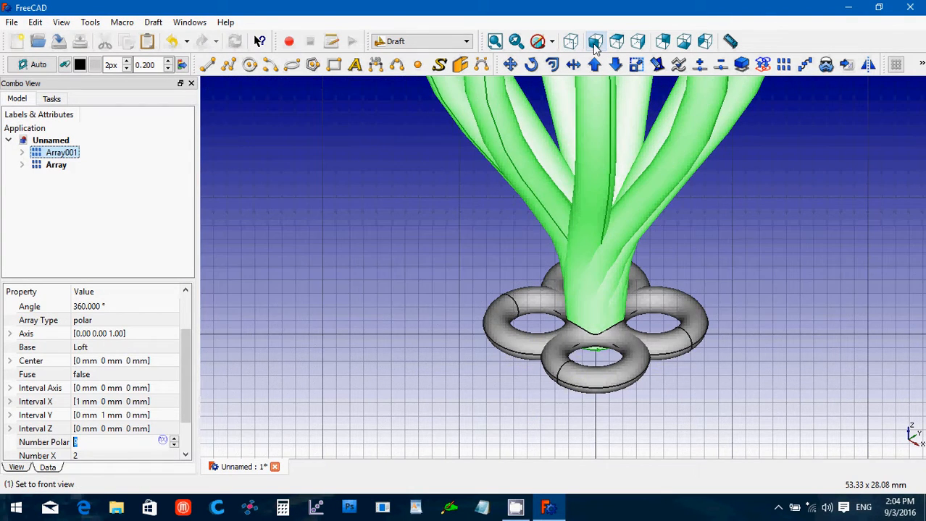
left_click(595, 41)
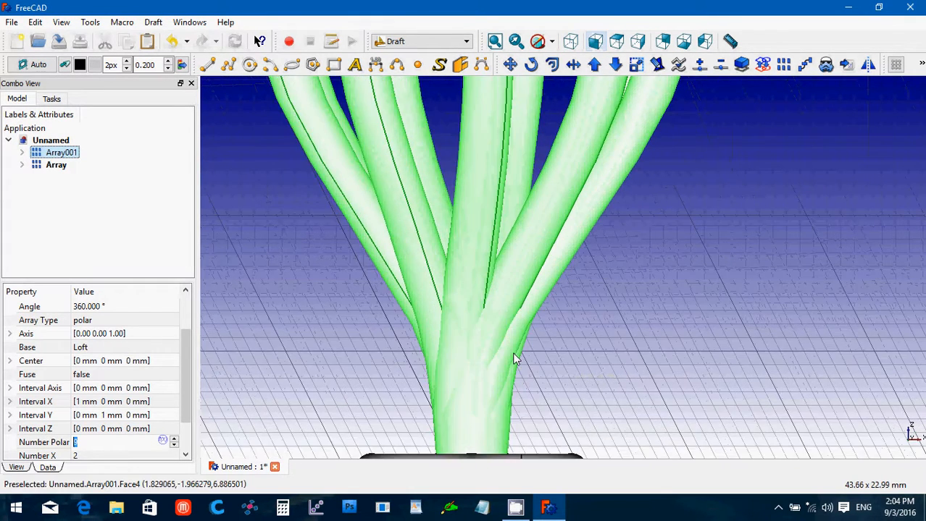
left_click(571, 42)
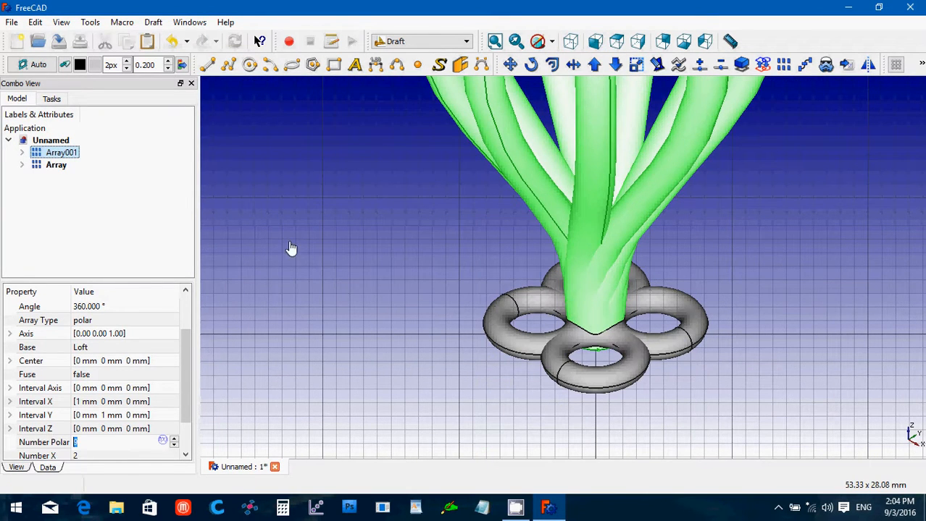
Try to fuse the rib array and the ring array into one solid with a Part union.
left_click(391, 42)
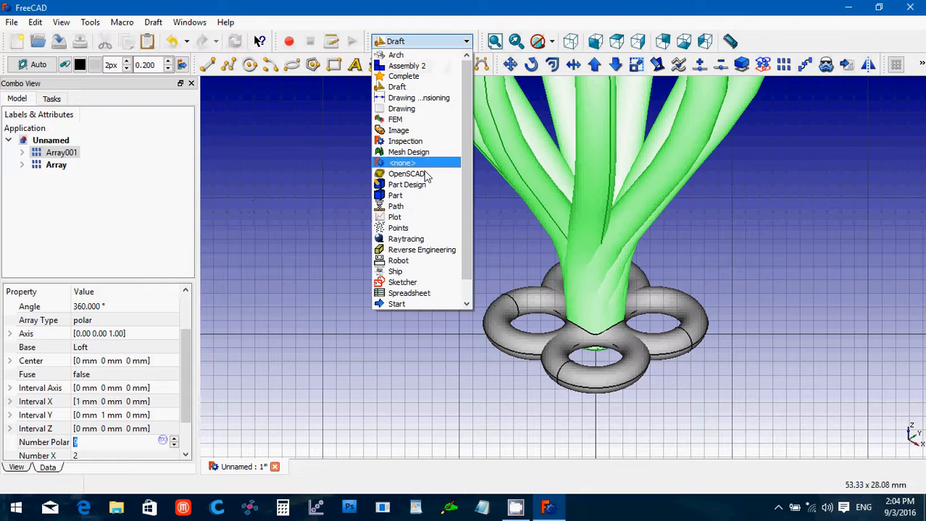
left_click(424, 198)
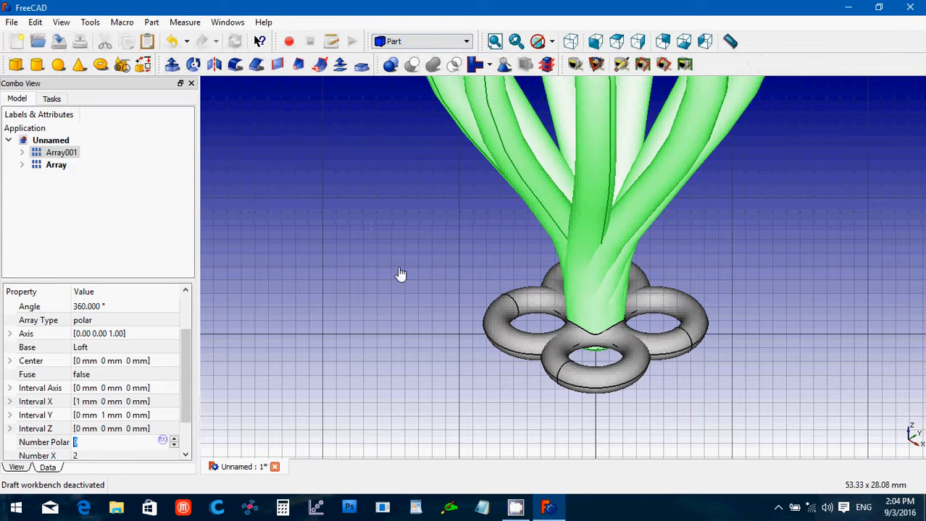
left_click(54, 166, "ctrl")
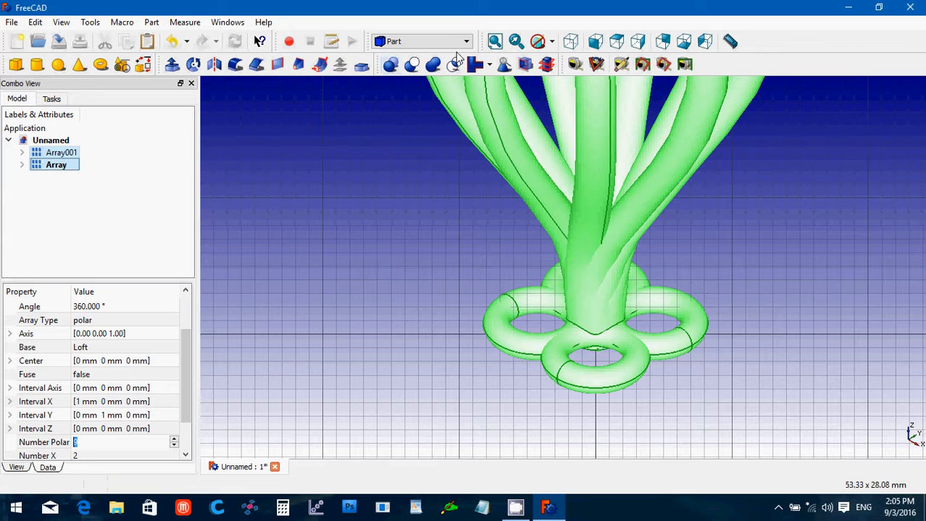
left_click(434, 68)
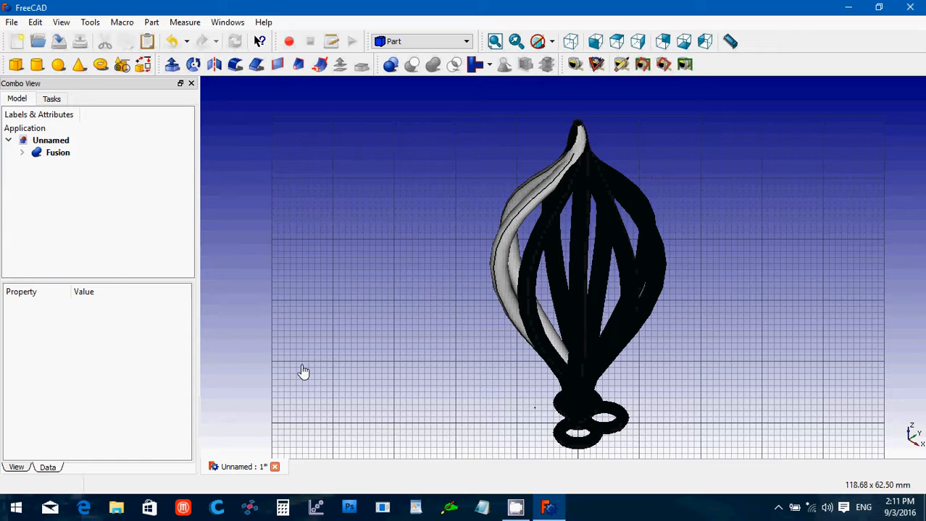
Delete the fusion while keeping the rib and ring arrays as separate objects.
left_click(58, 153)
key("Delete")
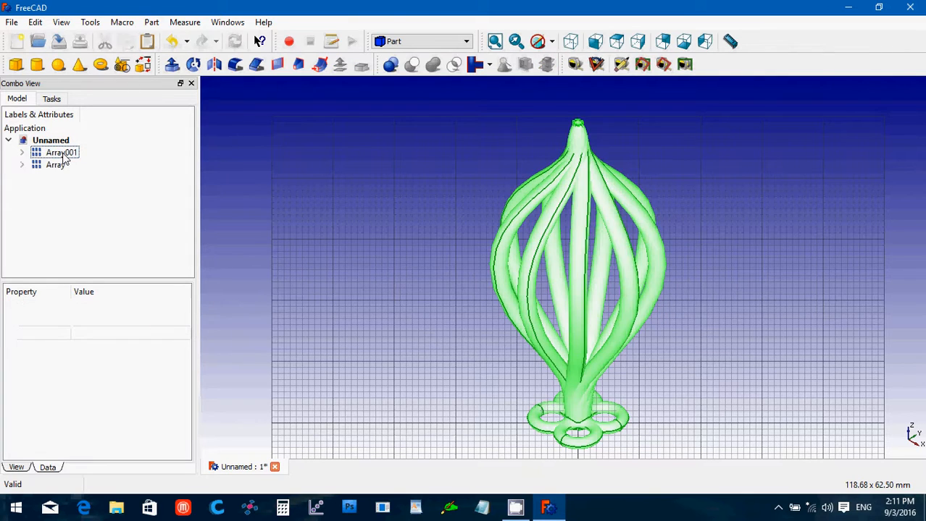
Save the document as Teardrop 2 Ornament in the _STL Files folder under Documents, _My 3D Printing Projects.
left_click(231, 225)
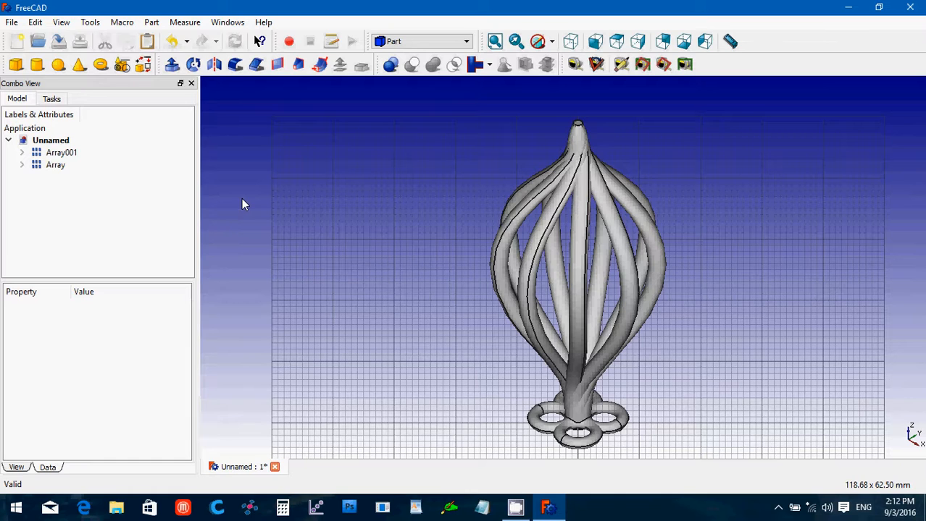
left_click(6, 22)
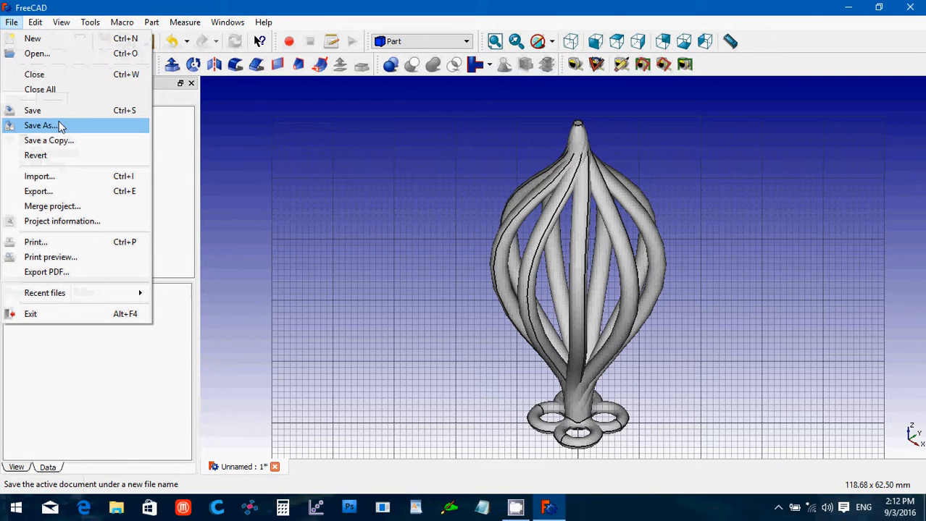
left_click(60, 115)
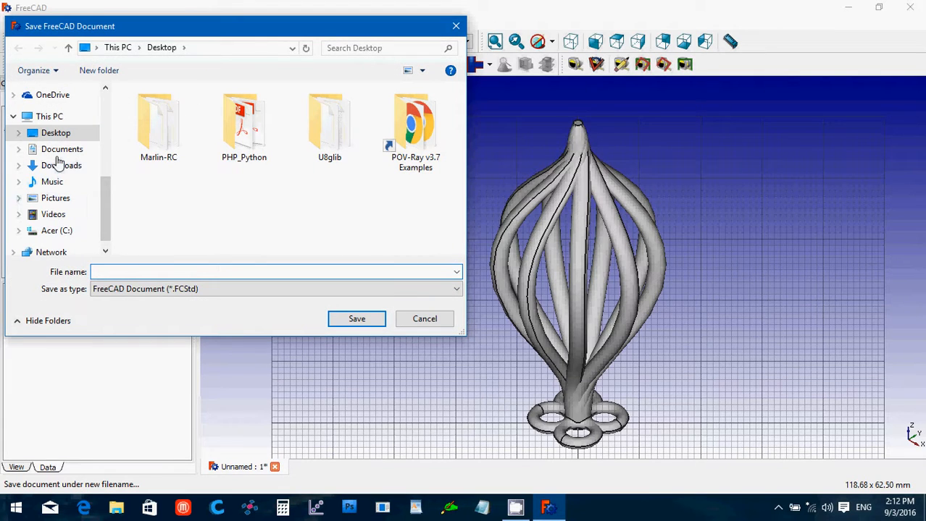
left_click(62, 149)
left_click(146, 112)
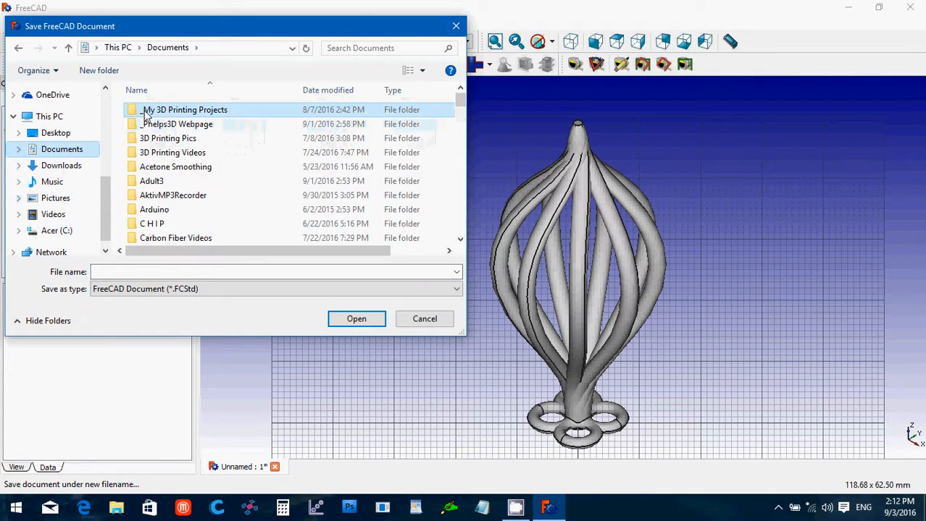
double_click(146, 114)
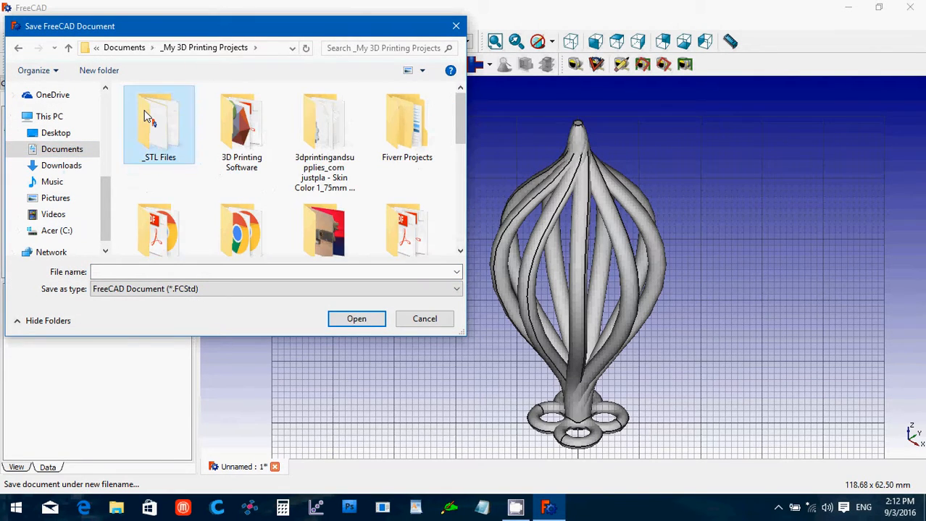
double_click(147, 116)
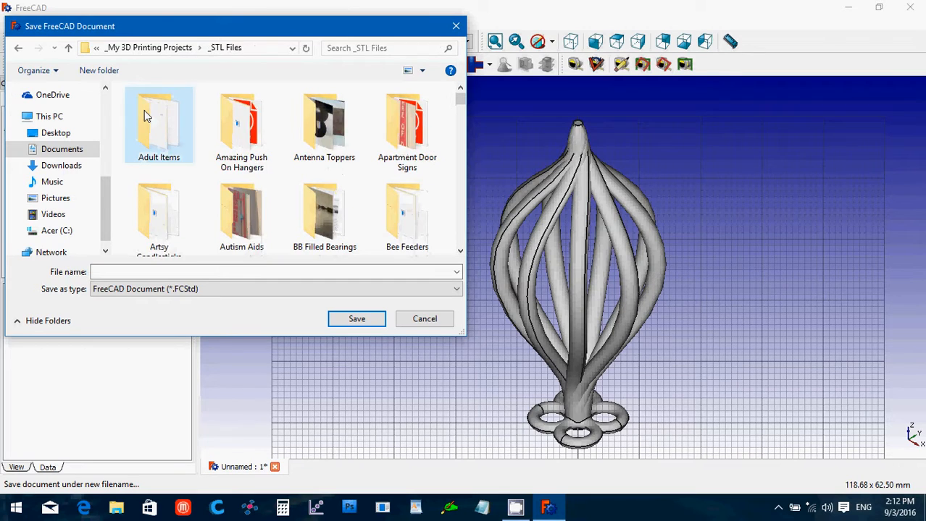
left_click(216, 273)
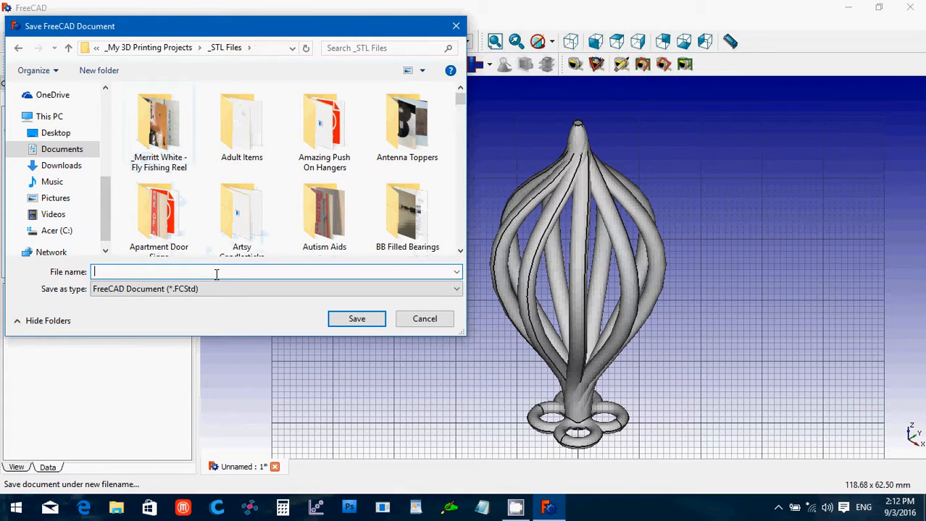
type("Tear")
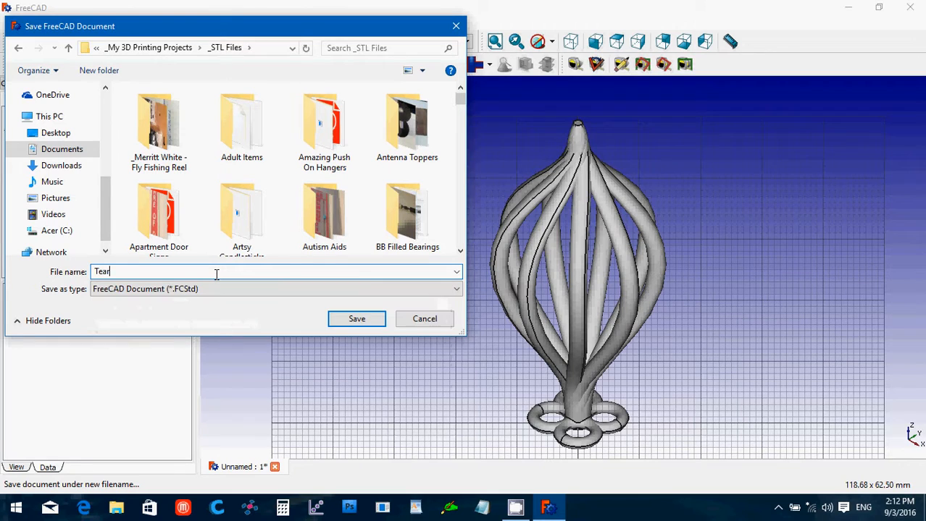
type("drop 2 Ornament")
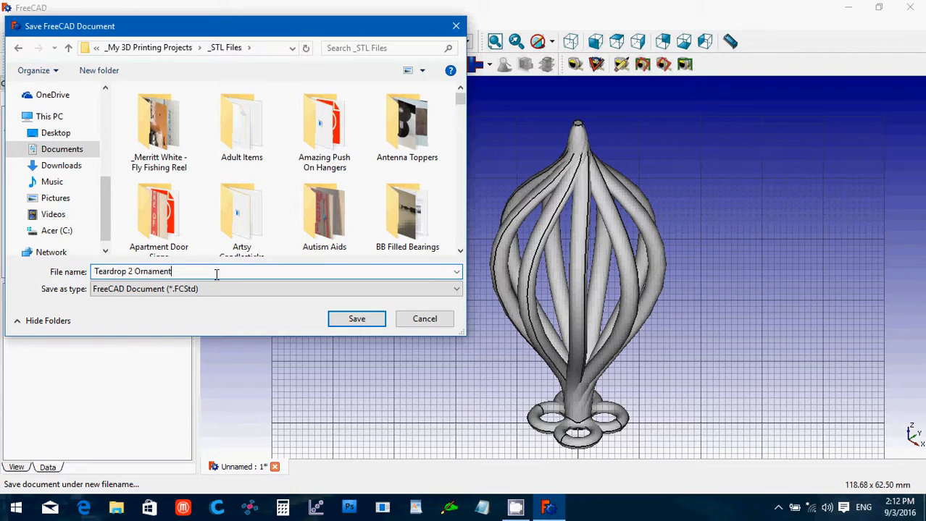
key("Return")
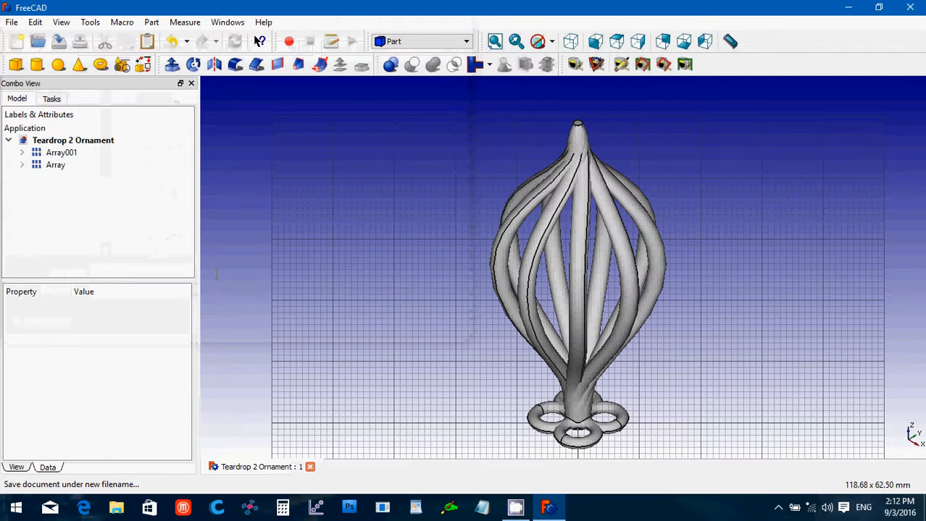
Export the rib and ring arrays together as an STL mesh named Teardrop 2 Ornament in the _STL Files folder.
left_click(80, 153)
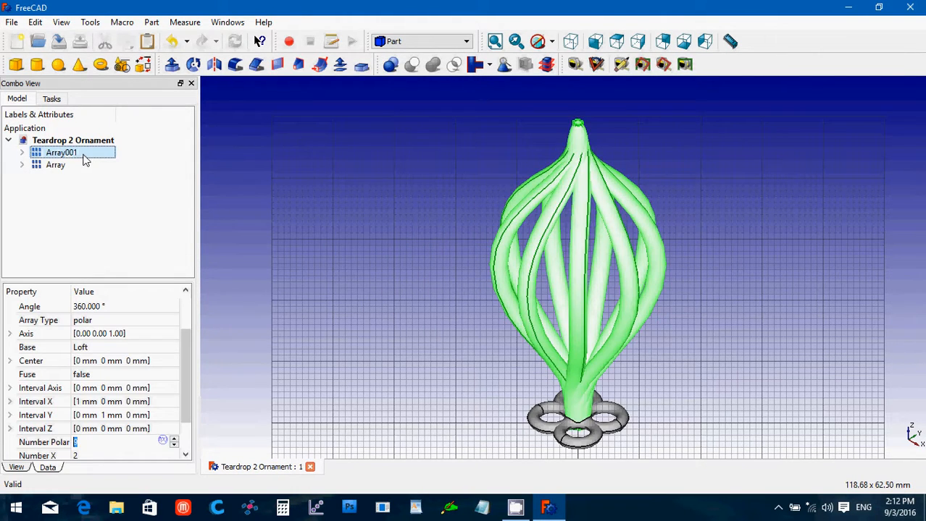
left_click(78, 166, "ctrl")
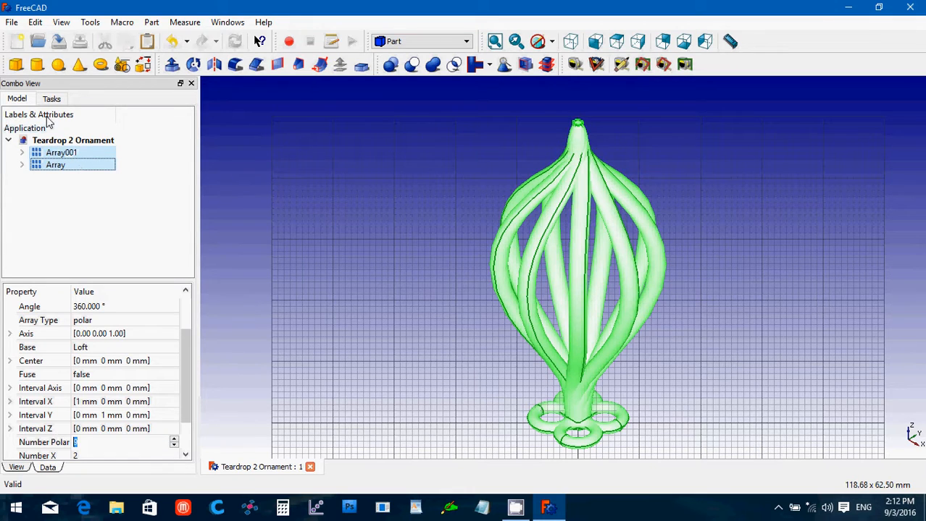
left_click(11, 23)
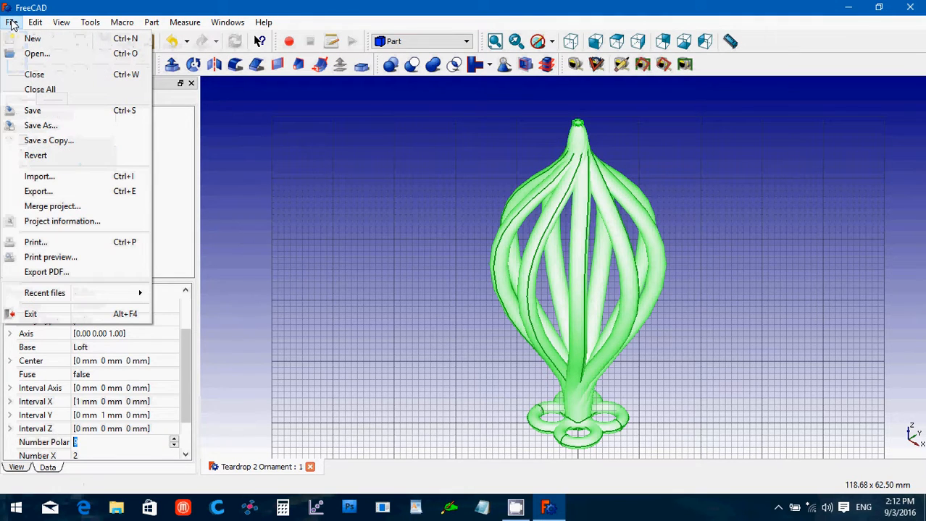
left_click(65, 197)
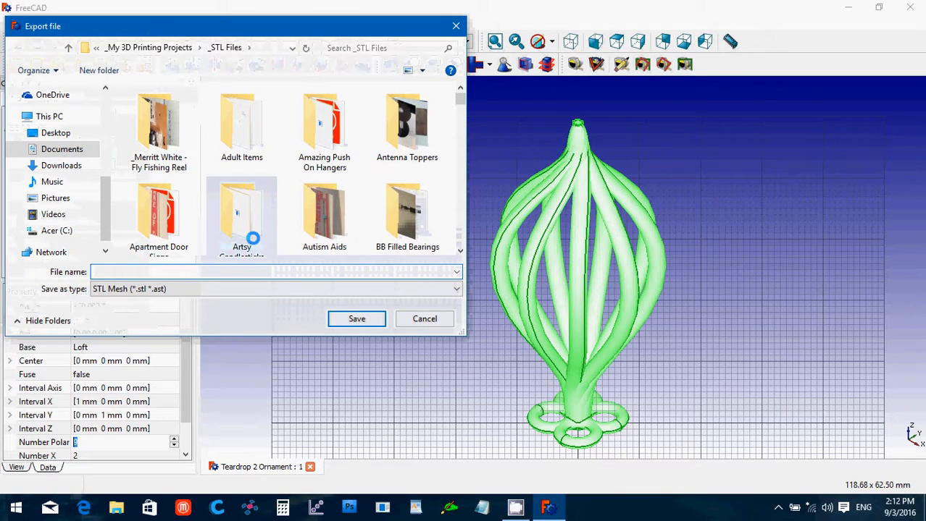
type("T")
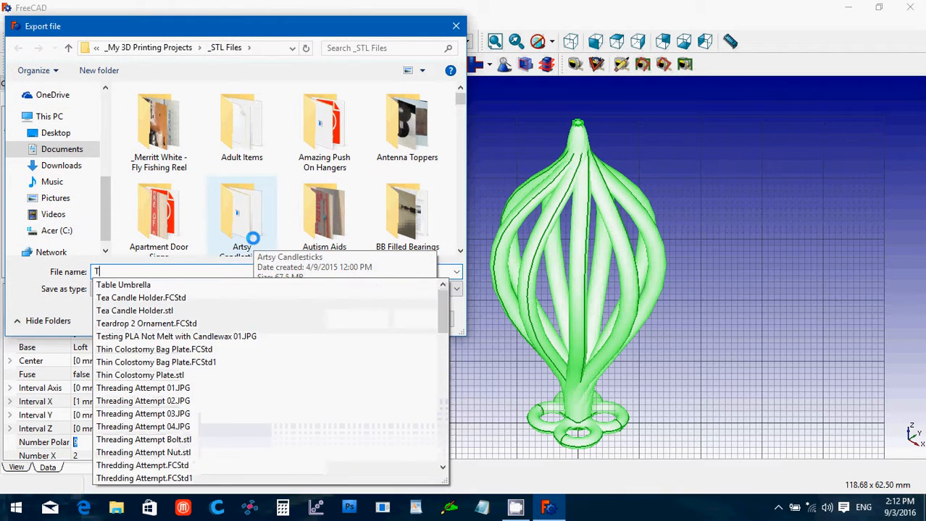
type("eardr")
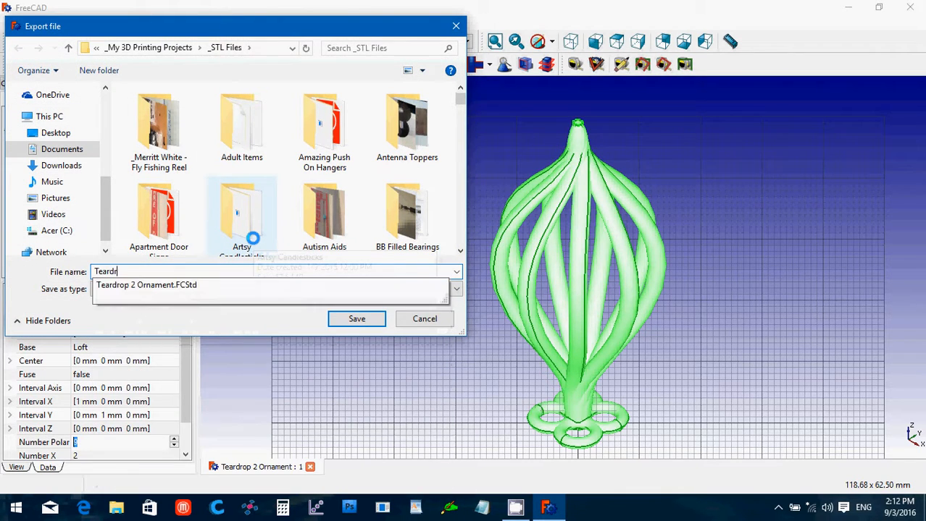
type("op 2 Ornament")
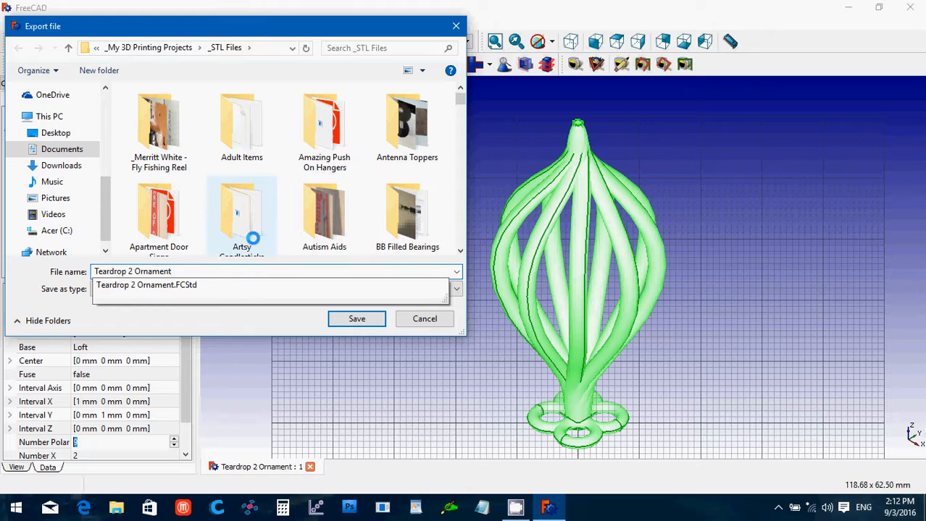
key("Return")
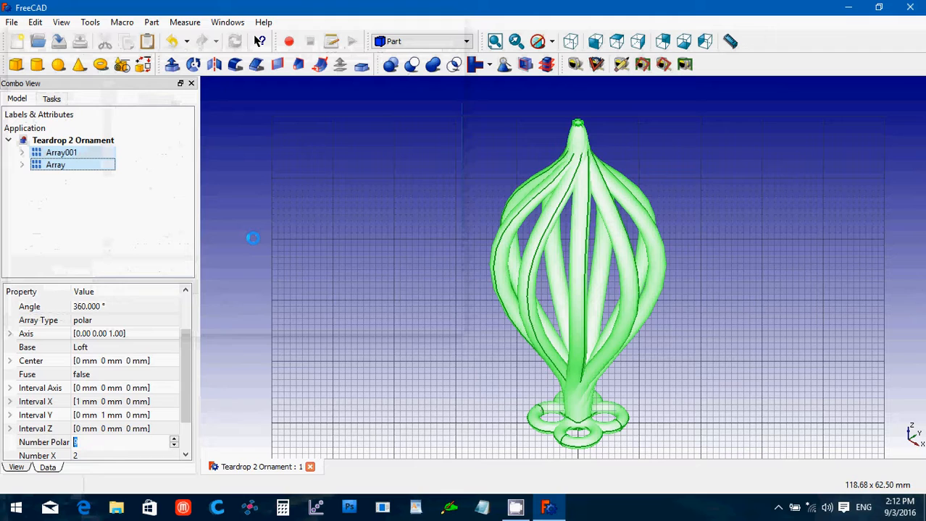
Close FreeCAD and switch to netfabb Basic, accepting the terms of usage and postponing the registration.
left_click(921, 7)
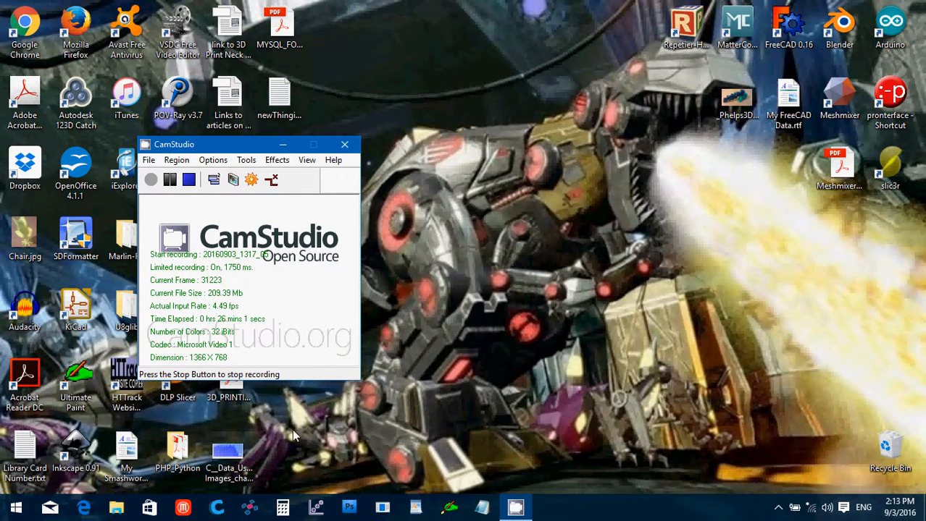
left_click(257, 508)
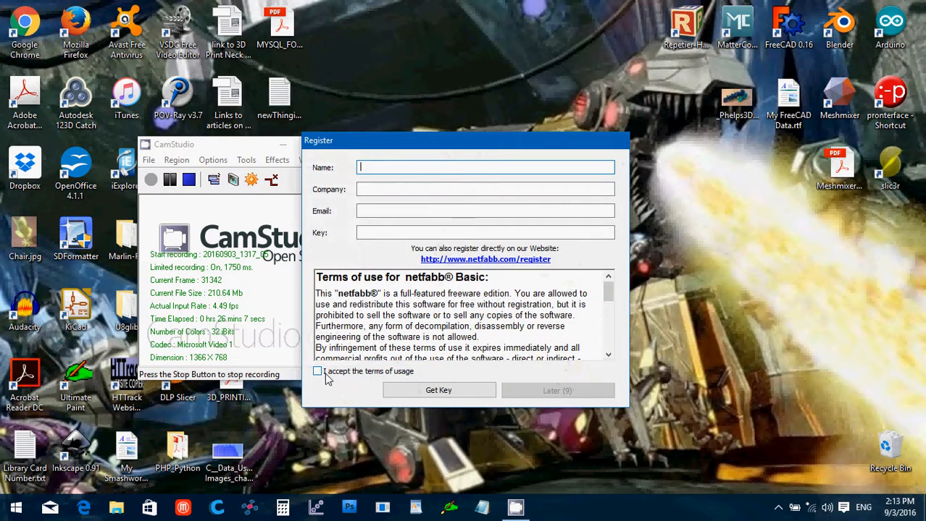
left_click(319, 372)
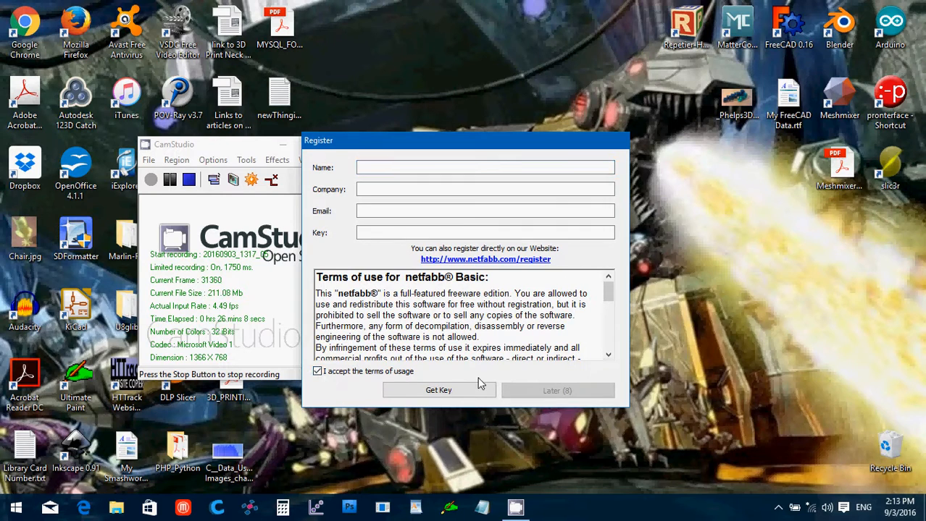
left_click(538, 393)
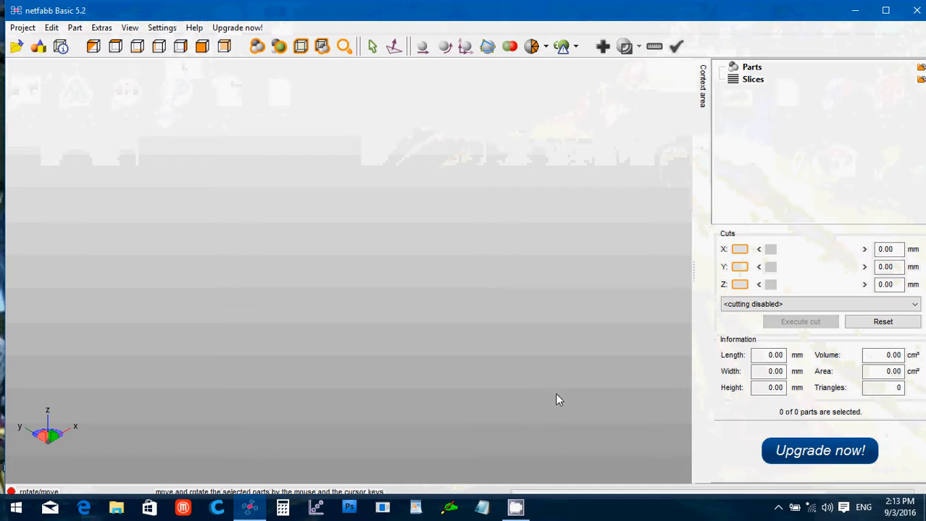
Add the part Teardrop 2 Ornament.stl from the _STL Files folder to the empty project.
left_click(75, 27)
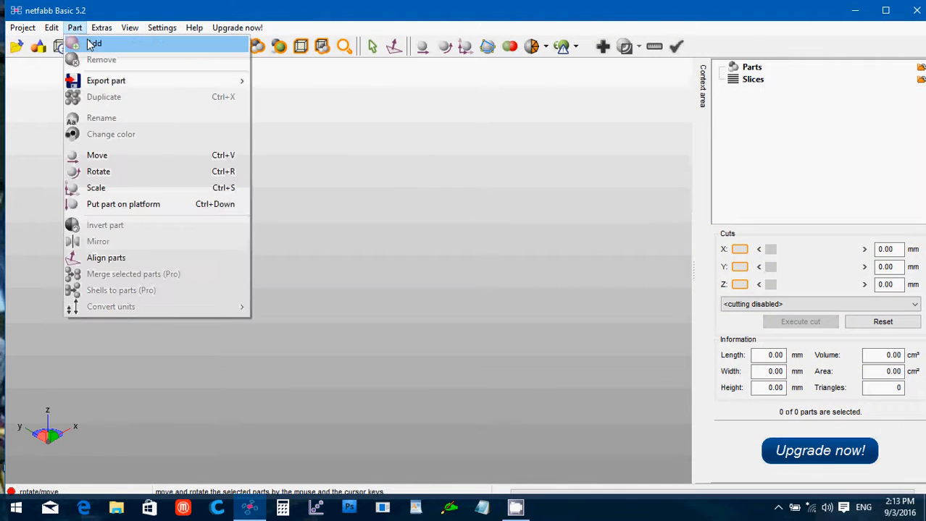
left_click(92, 46)
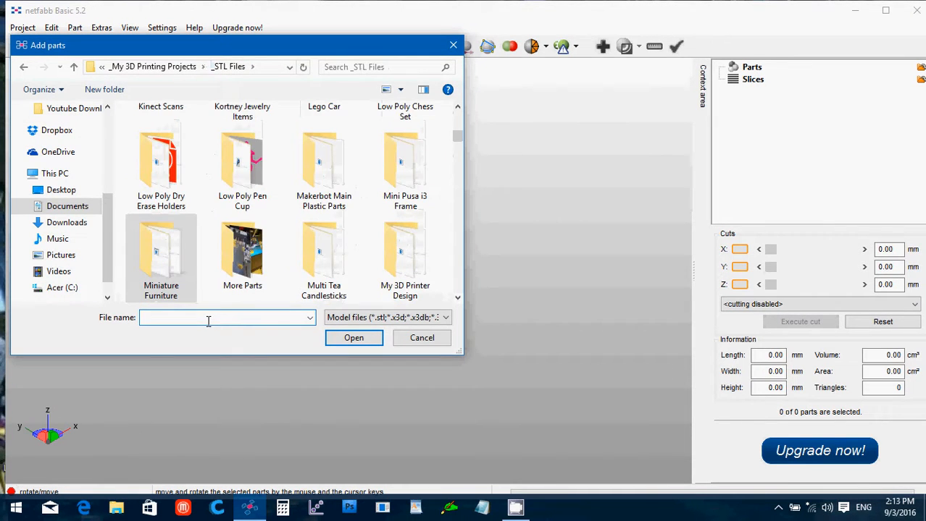
type("Tear")
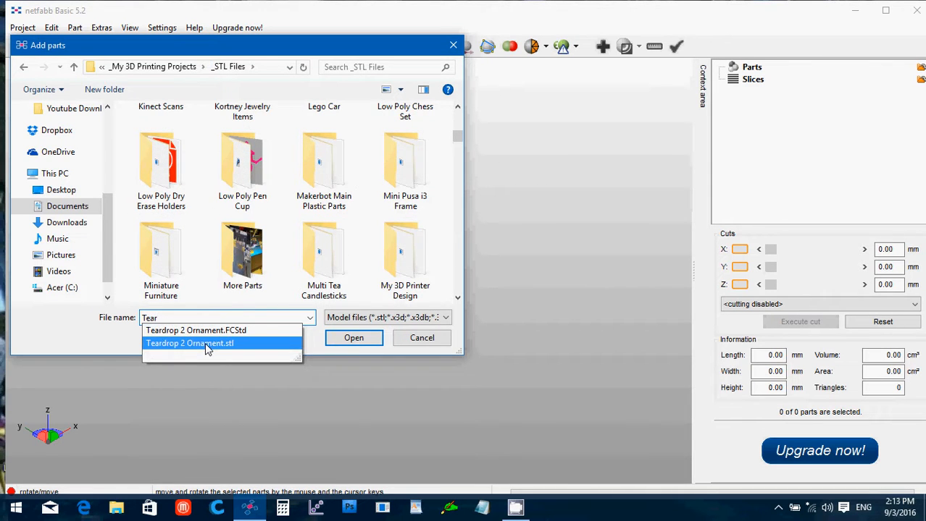
left_click(209, 345)
left_click(369, 338)
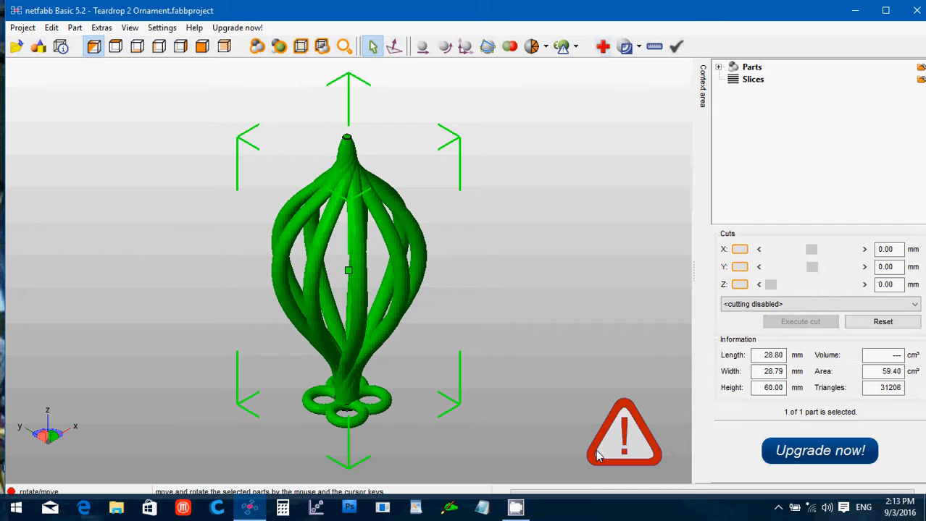
Repair the ornament mesh with the automatic Default repair and apply the repair to the part.
left_click(602, 47)
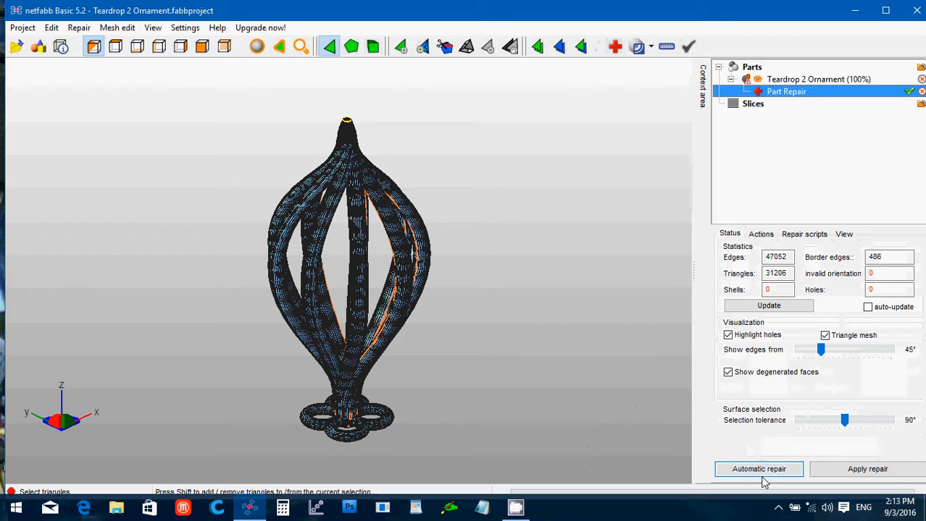
left_click(761, 469)
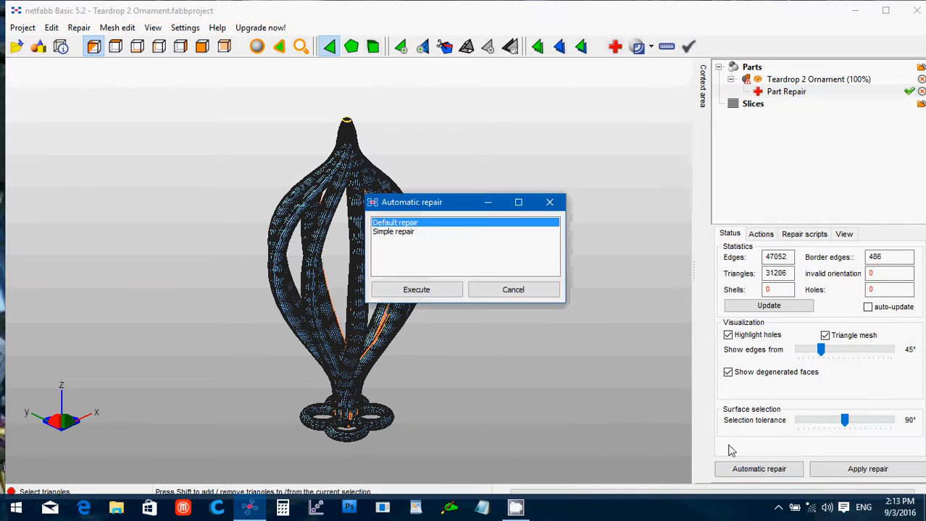
left_click(438, 290)
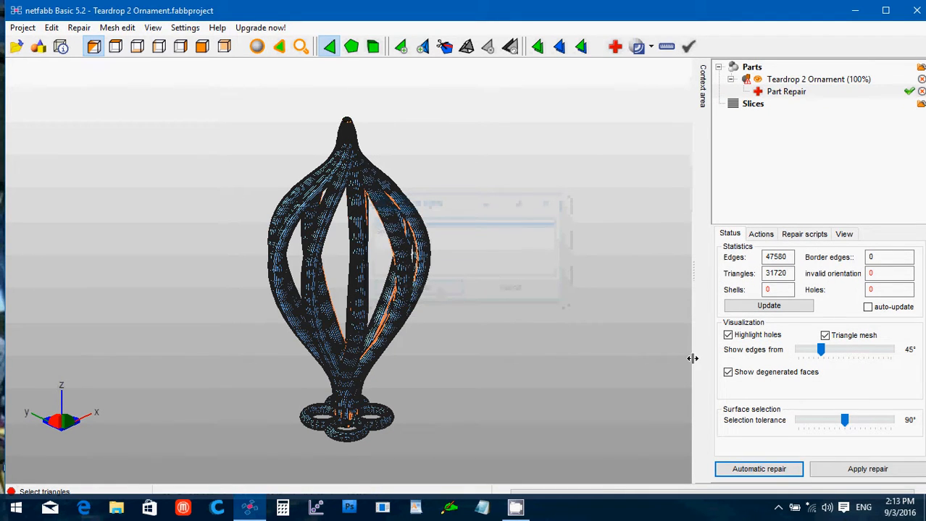
left_click(866, 470)
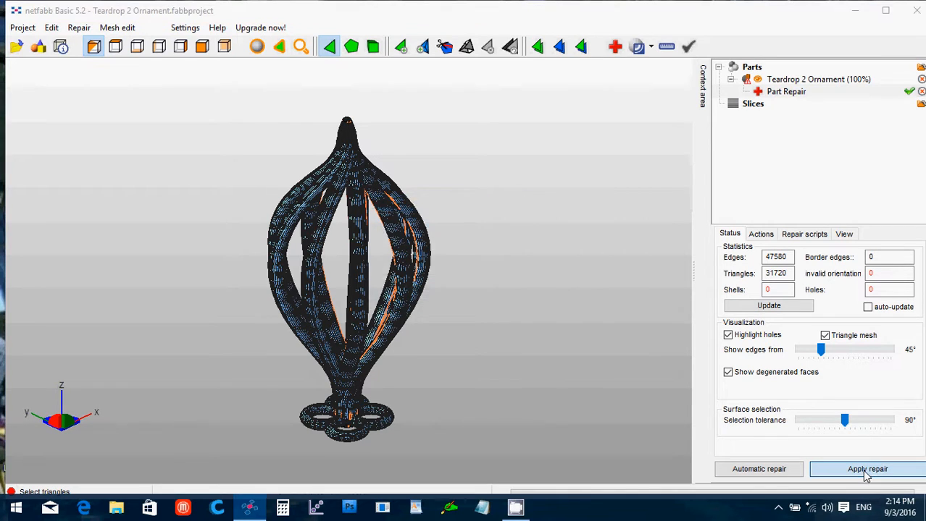
left_click(301, 292)
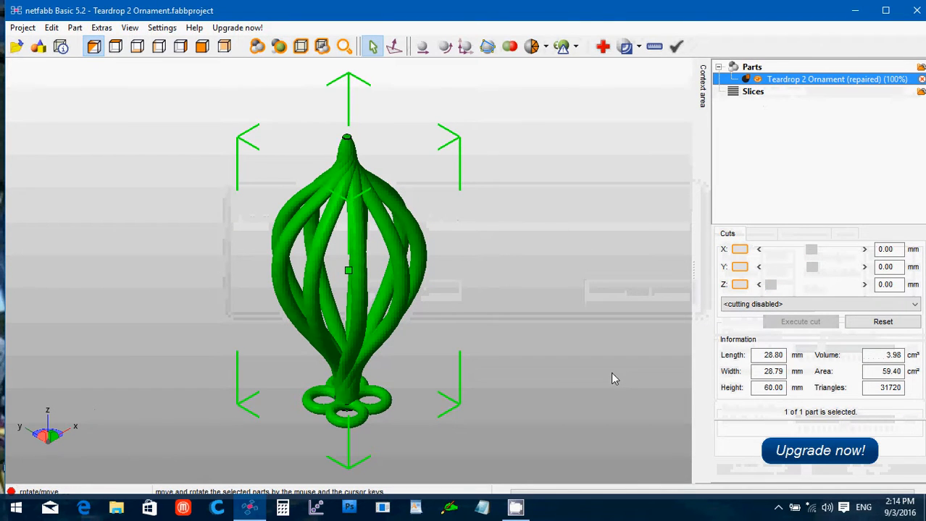
Export the repaired part as Teardrop 2 Ornament (repaired).stl, optimizing the mesh before writing the file.
left_click(75, 29)
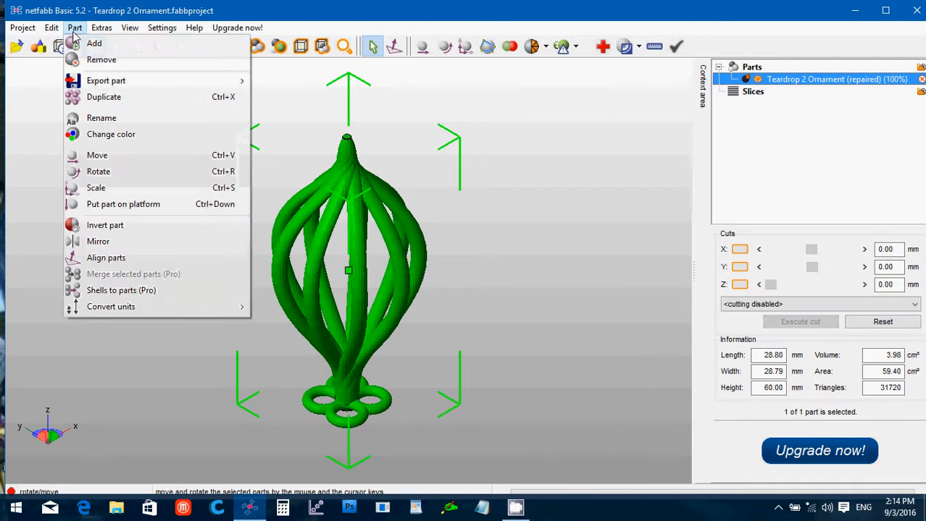
mouse_move(187, 85)
left_click(291, 83)
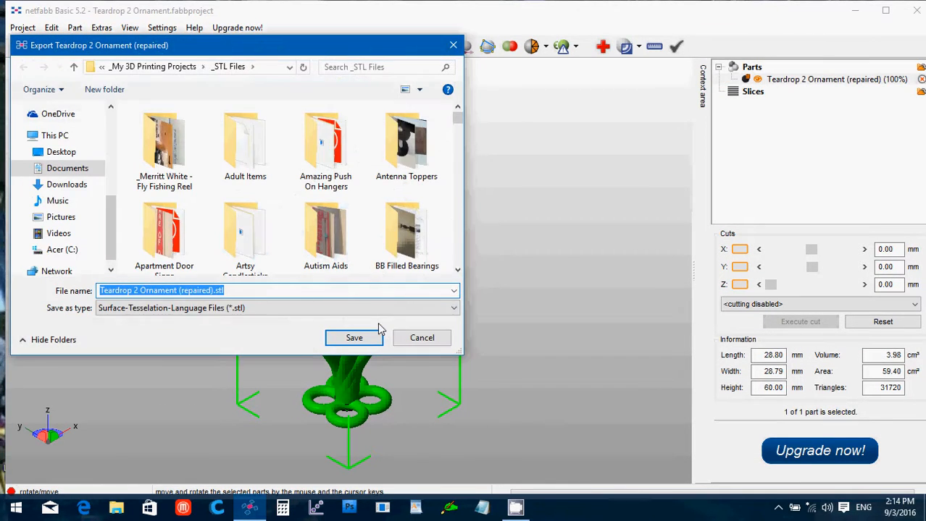
left_click(355, 338)
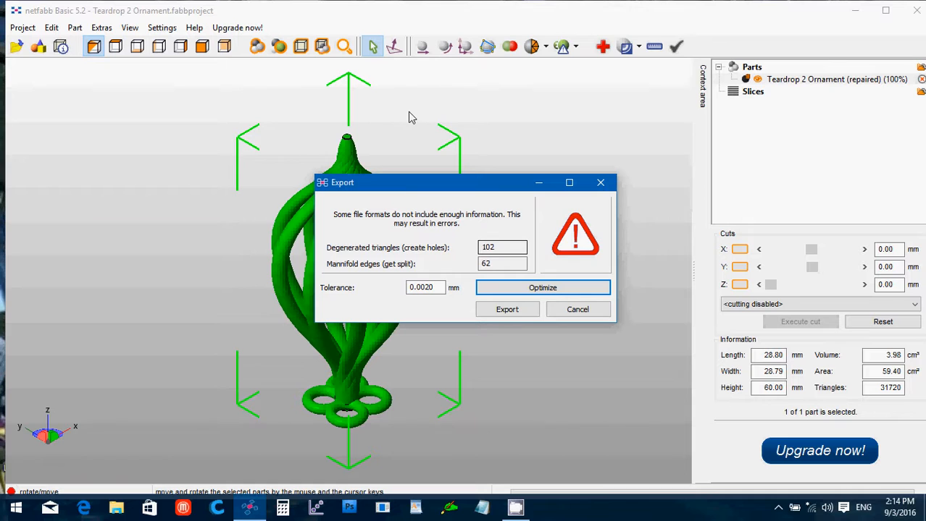
left_click(518, 292)
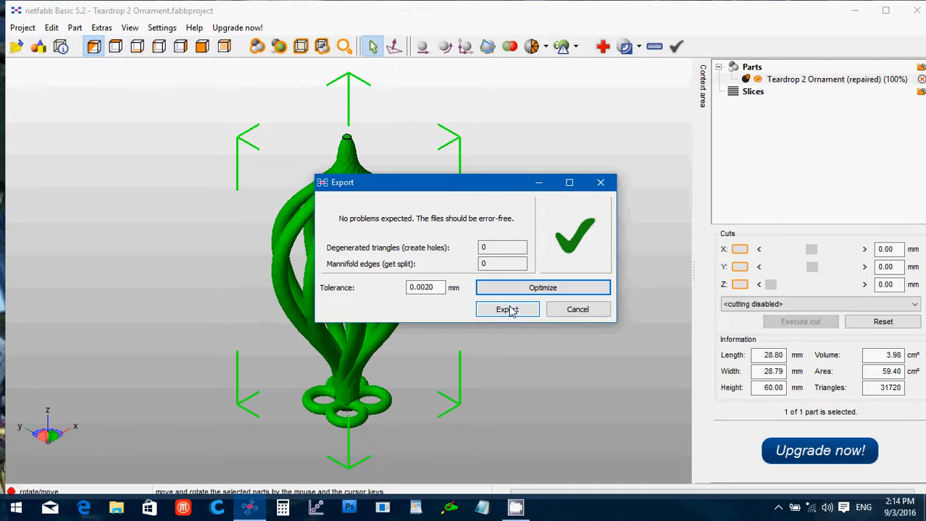
left_click(507, 309)
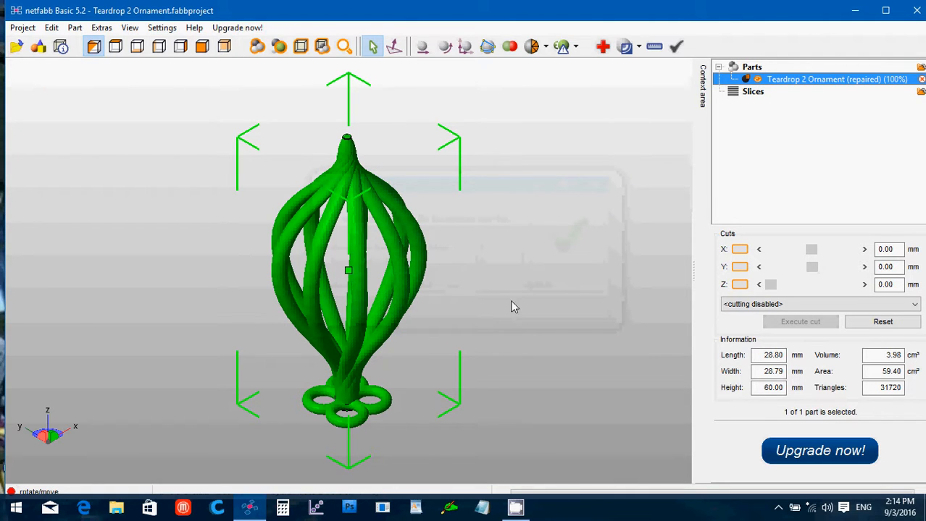